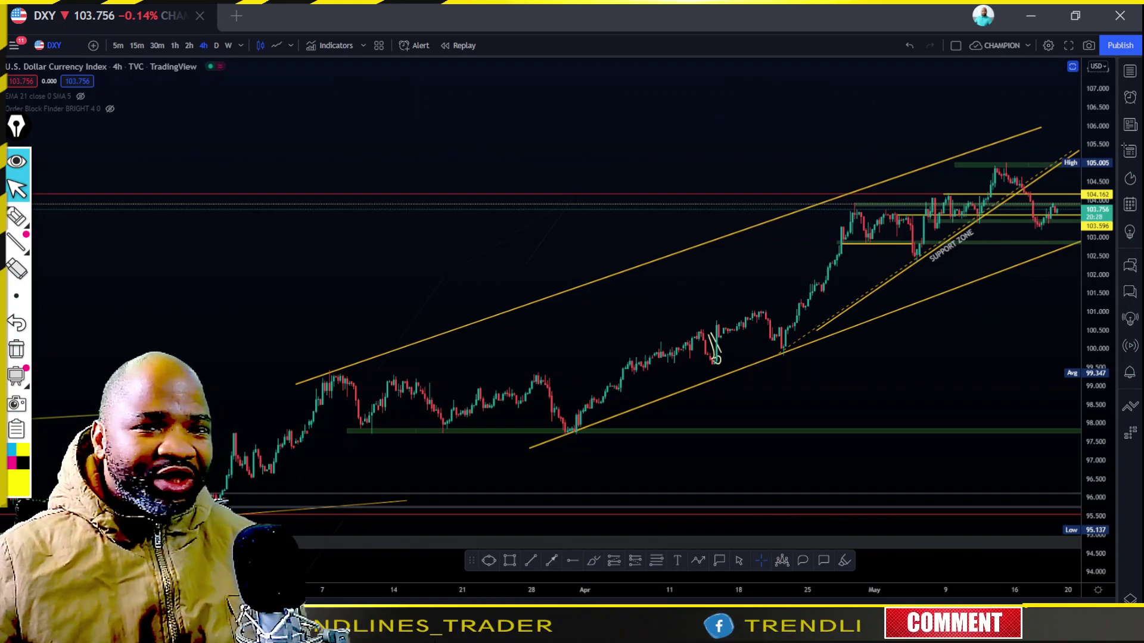
- Sketch upward arrows above and below the rising channel on the DXY chart and clear them
{"action": "left_click", "coordinate": [16, 216]}
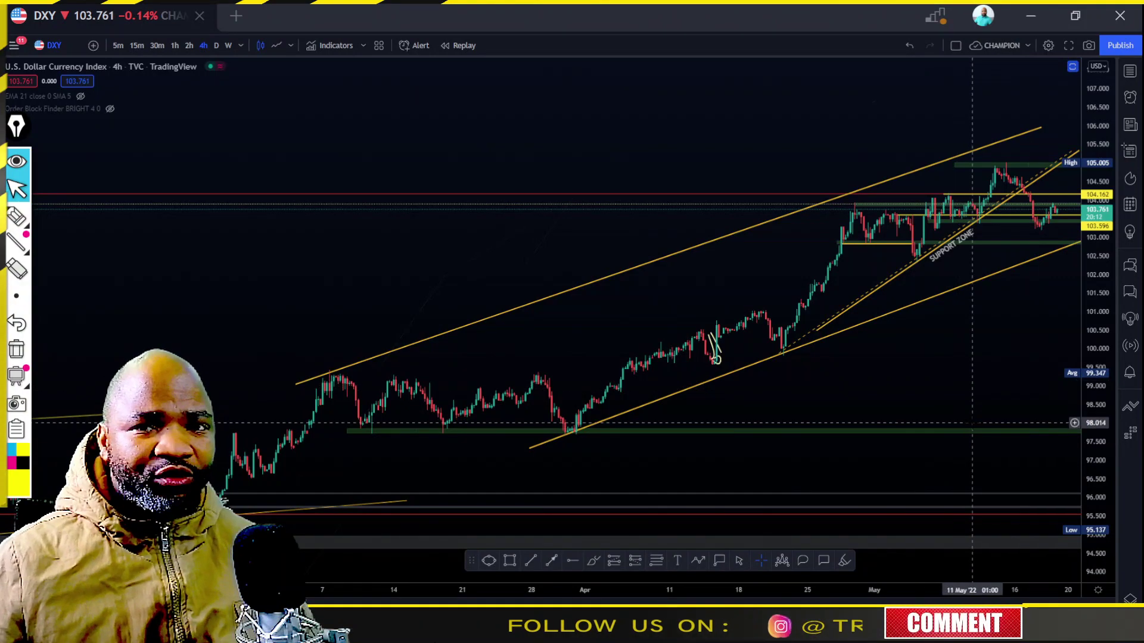
{"action": "scroll", "coordinate": [957, 389], "scroll_direction": "up", "scroll_amount": 3}
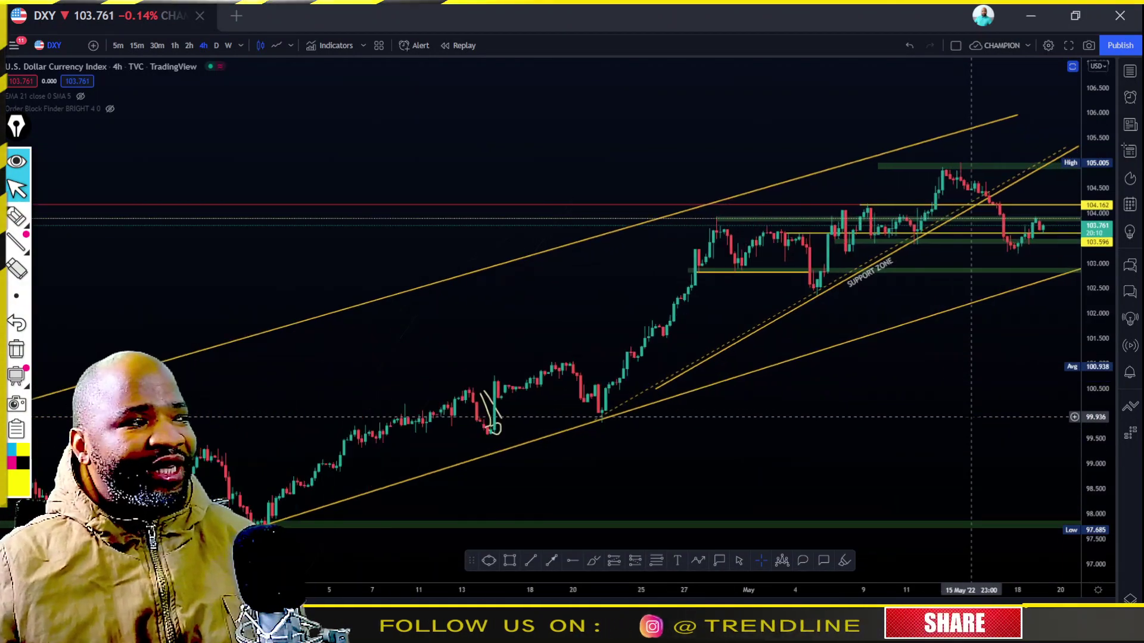
{"action": "scroll", "coordinate": [970, 417], "scroll_direction": "up", "scroll_amount": 3}
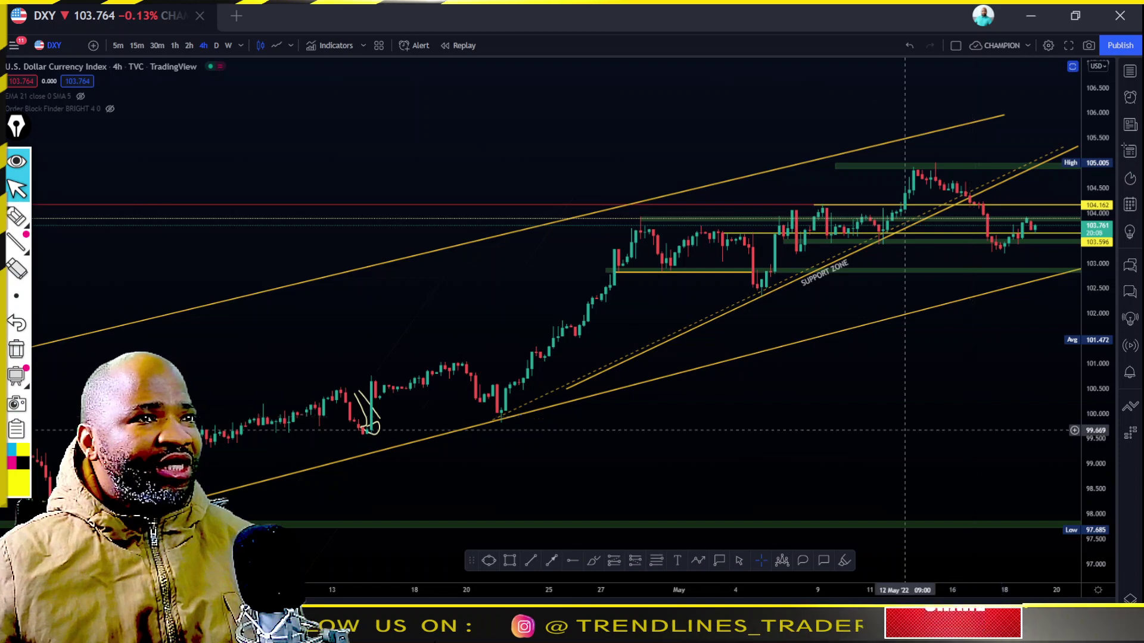
{"action": "left_click", "coordinate": [17, 216]}
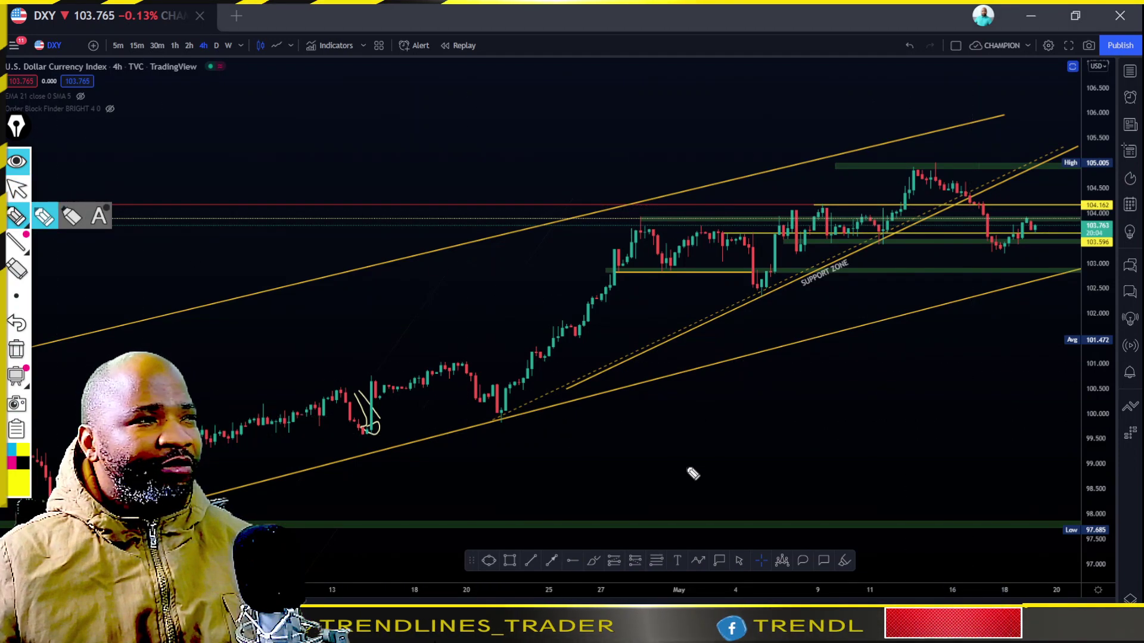
{"action": "left_click_drag", "start_coordinate": [565, 462], "coordinate": [726, 411]}
{"action": "mouse_move", "coordinate": [874, 373]}
{"action": "left_mouse_down"}
{"action": "mouse_move", "coordinate": [934, 361]}
{"action": "mouse_move", "coordinate": [961, 334]}
{"action": "mouse_move", "coordinate": [910, 405]}
{"action": "left_mouse_up"}
{"action": "left_click_drag", "start_coordinate": [316, 209], "coordinate": [557, 170]}
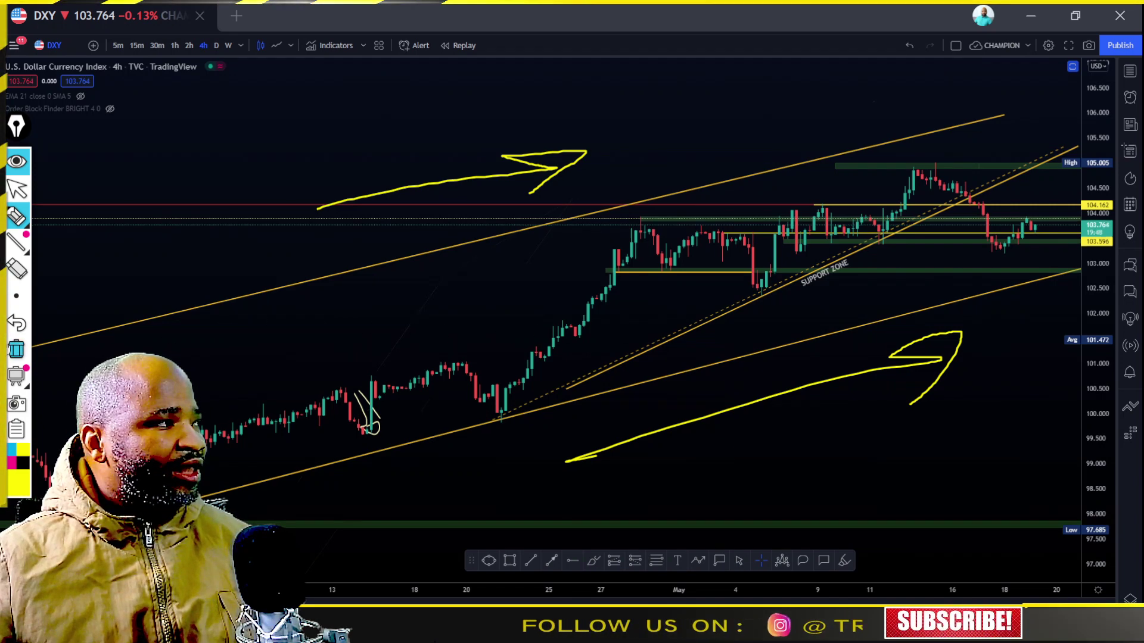
{"action": "left_click", "coordinate": [30, 350]}
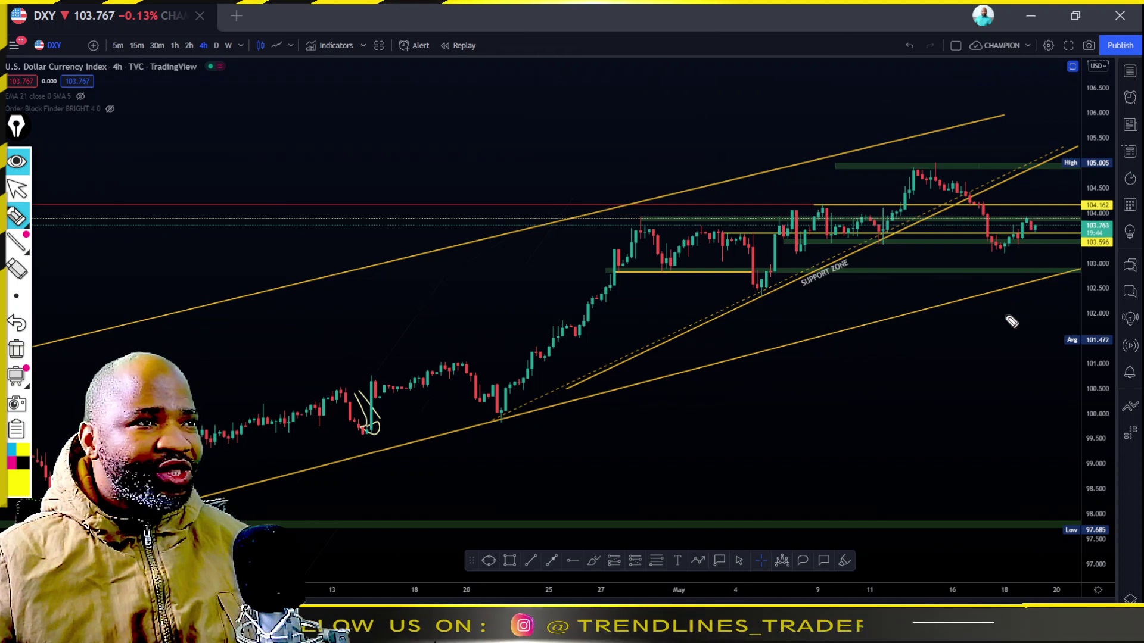
{"action": "left_click", "coordinate": [17, 188]}
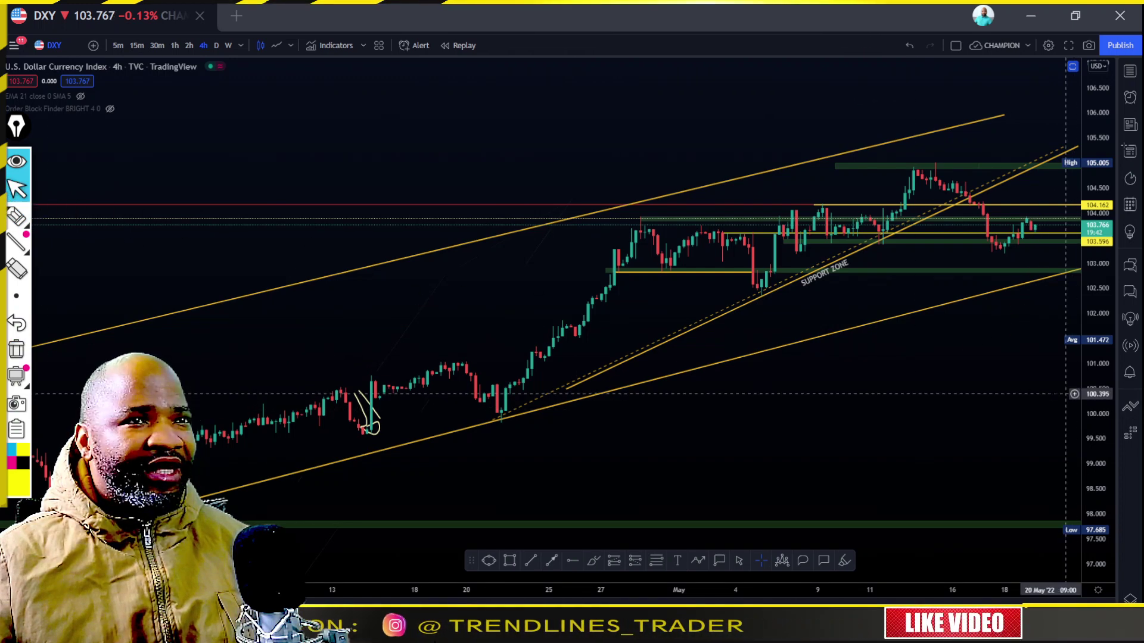
- Trace the May consolidation swings, mark the resistance around 104.162 and the breakout above it, and clear the marks
{"action": "scroll", "coordinate": [1020, 389], "scroll_direction": "up", "scroll_amount": 2}
{"action": "left_click", "coordinate": [17, 215]}
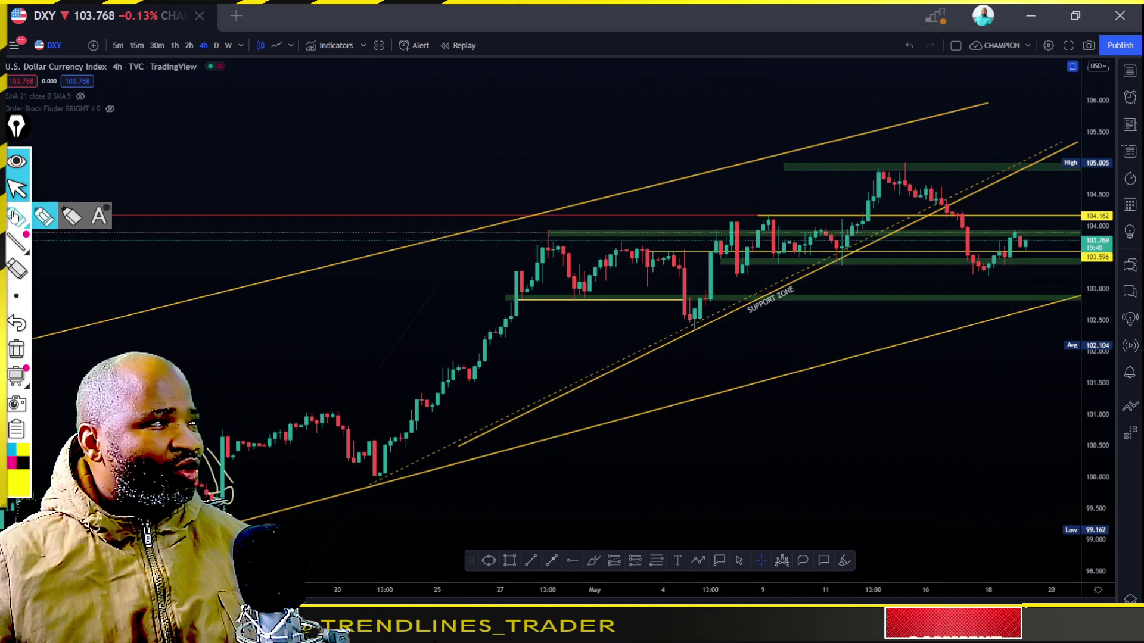
{"action": "mouse_move", "coordinate": [536, 274]}
{"action": "left_mouse_down"}
{"action": "mouse_move", "coordinate": [604, 256]}
{"action": "mouse_move", "coordinate": [703, 274]}
{"action": "mouse_move", "coordinate": [795, 225]}
{"action": "mouse_move", "coordinate": [827, 240]}
{"action": "left_mouse_up"}
{"action": "left_click_drag", "start_coordinate": [612, 231], "coordinate": [863, 209]}
{"action": "left_click_drag", "start_coordinate": [728, 222], "coordinate": [908, 225]}
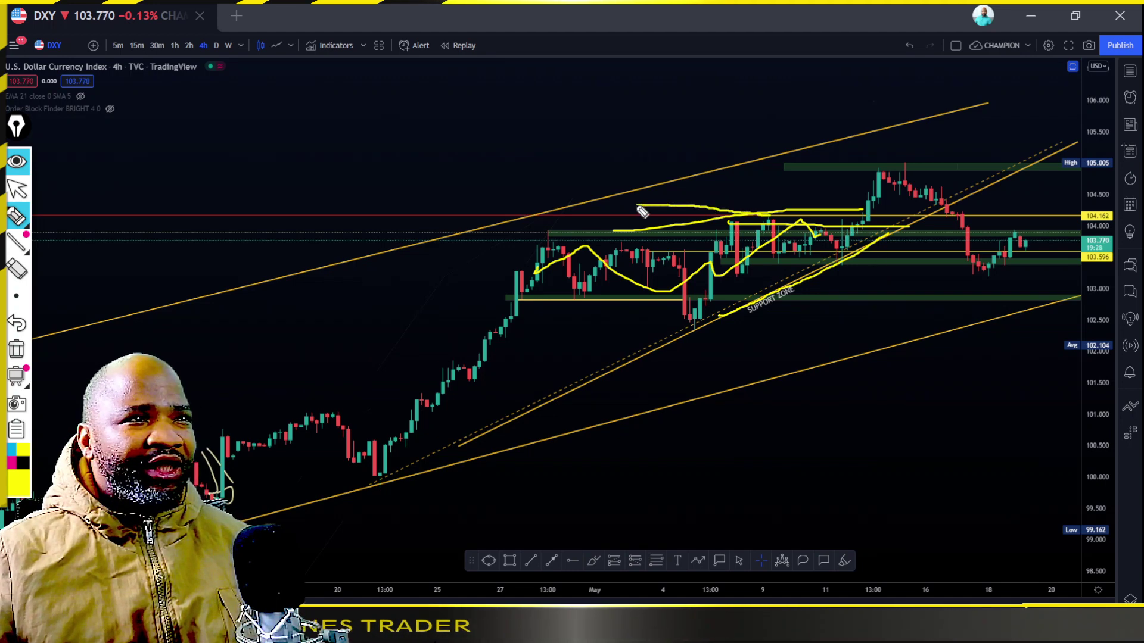
{"action": "left_click_drag", "start_coordinate": [845, 226], "coordinate": [880, 178]}
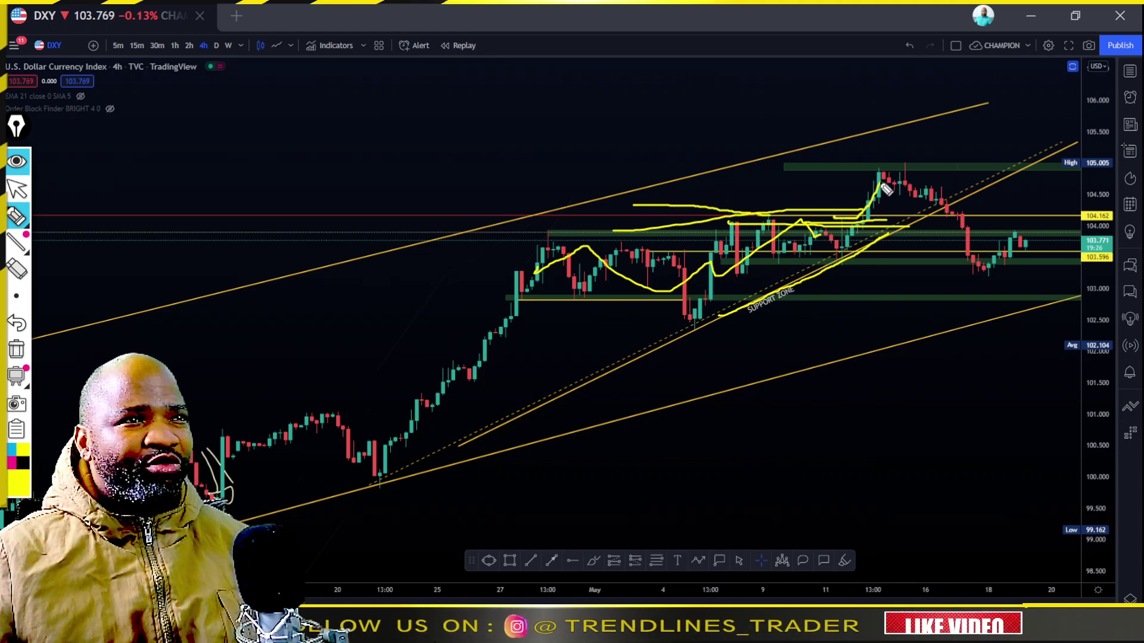
{"action": "left_click", "coordinate": [17, 349]}
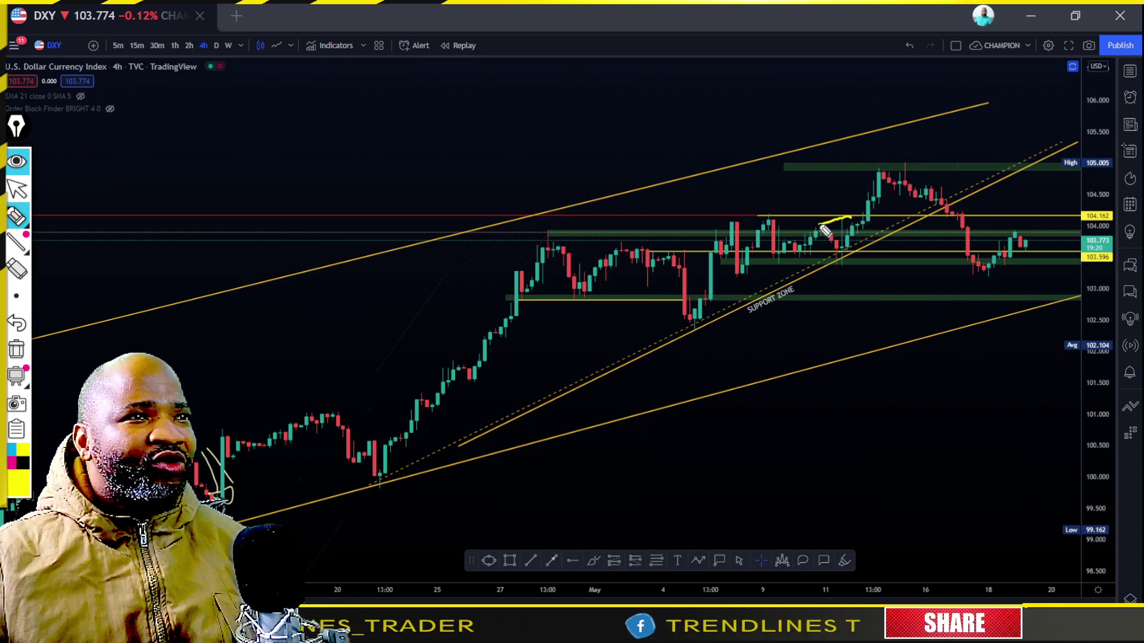
- Trace the breakout rally and its drop back, underline the support zone around 103.596, and clear the marks
{"action": "mouse_move", "coordinate": [880, 228]}
{"action": "left_mouse_down"}
{"action": "mouse_move", "coordinate": [772, 230]}
{"action": "mouse_move", "coordinate": [886, 228]}
{"action": "mouse_move", "coordinate": [898, 178]}
{"action": "mouse_move", "coordinate": [944, 218]}
{"action": "left_mouse_up"}
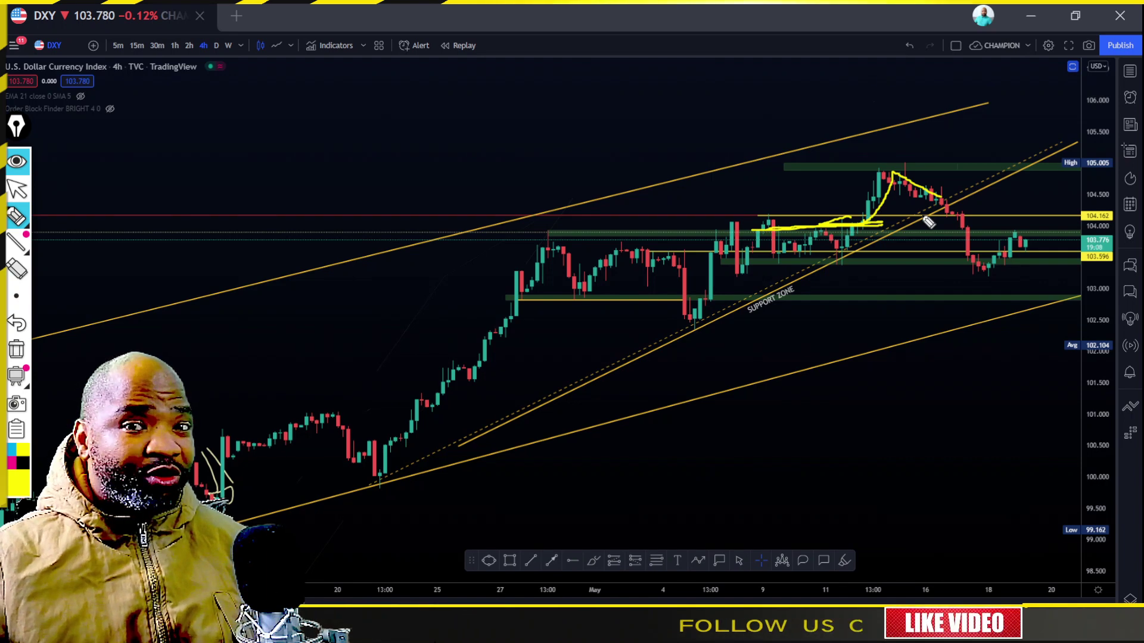
{"action": "left_click_drag", "start_coordinate": [941, 202], "coordinate": [987, 266]}
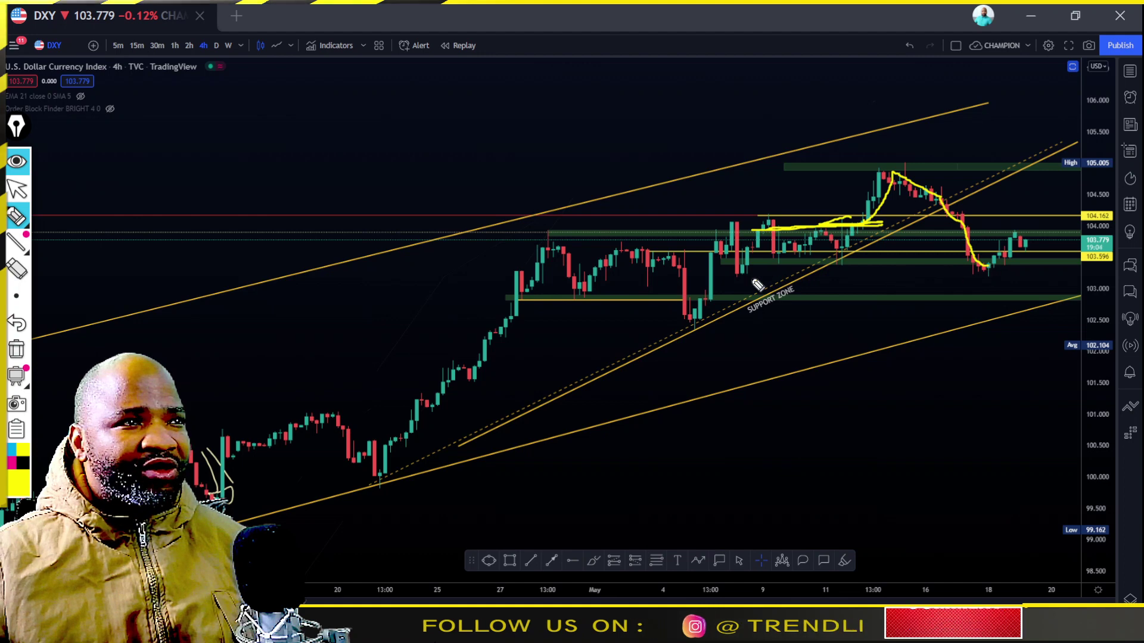
{"action": "left_click_drag", "start_coordinate": [764, 262], "coordinate": [1012, 256]}
{"action": "left_click_drag", "start_coordinate": [777, 264], "coordinate": [824, 272]}
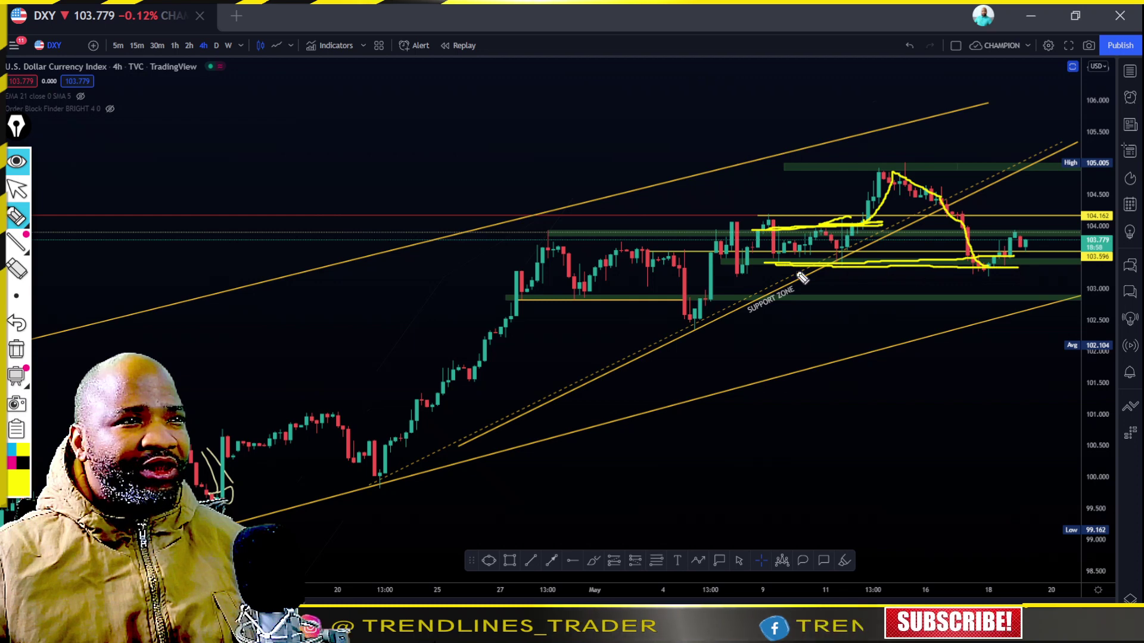
{"action": "left_click_drag", "start_coordinate": [760, 268], "coordinate": [970, 268]}
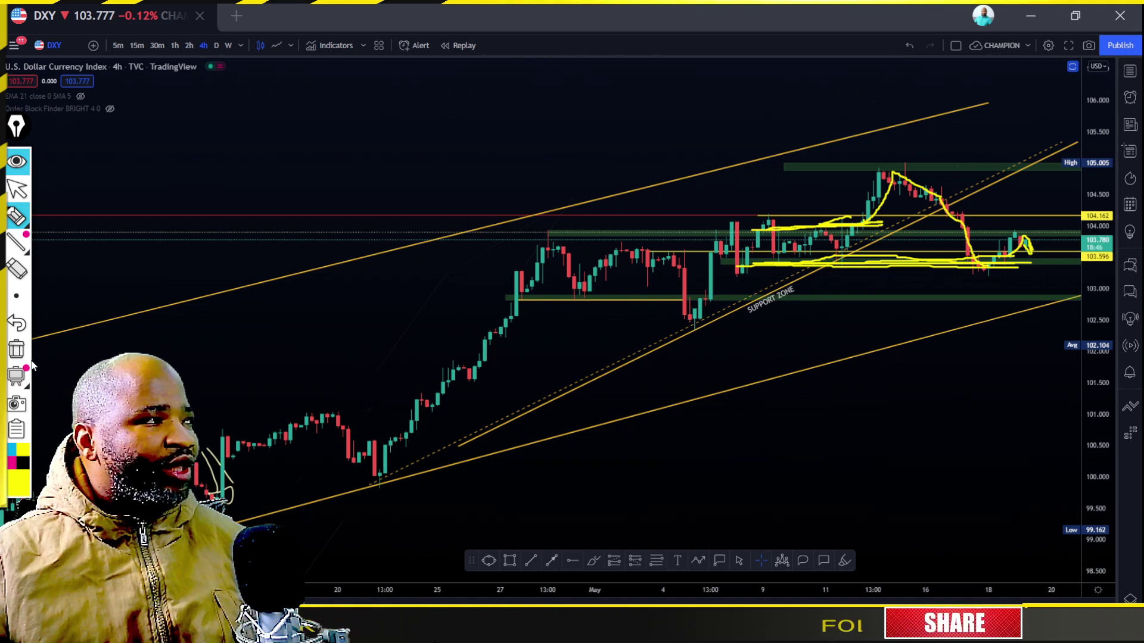
{"action": "left_click", "coordinate": [16, 348]}
- Trace the 17 May drop and rebound, underline the 105.005 high, and write "LH" above the latest swing high
{"action": "left_click", "coordinate": [13, 188]}
{"action": "scroll", "coordinate": [878, 304], "scroll_direction": "up", "scroll_amount": 5}
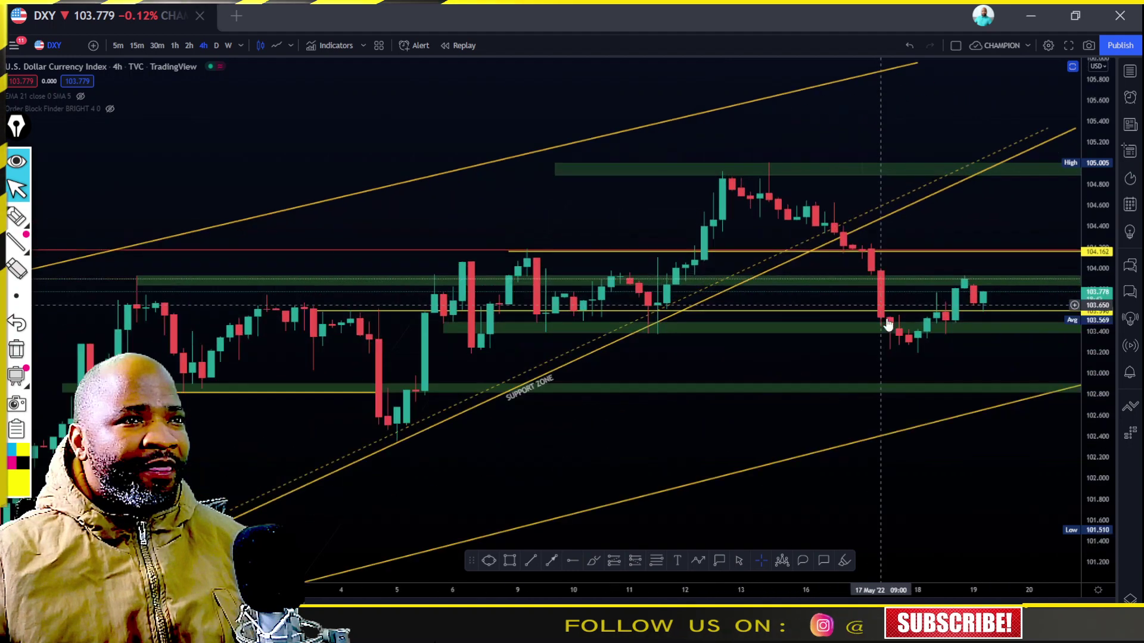
{"action": "left_click", "coordinate": [16, 216]}
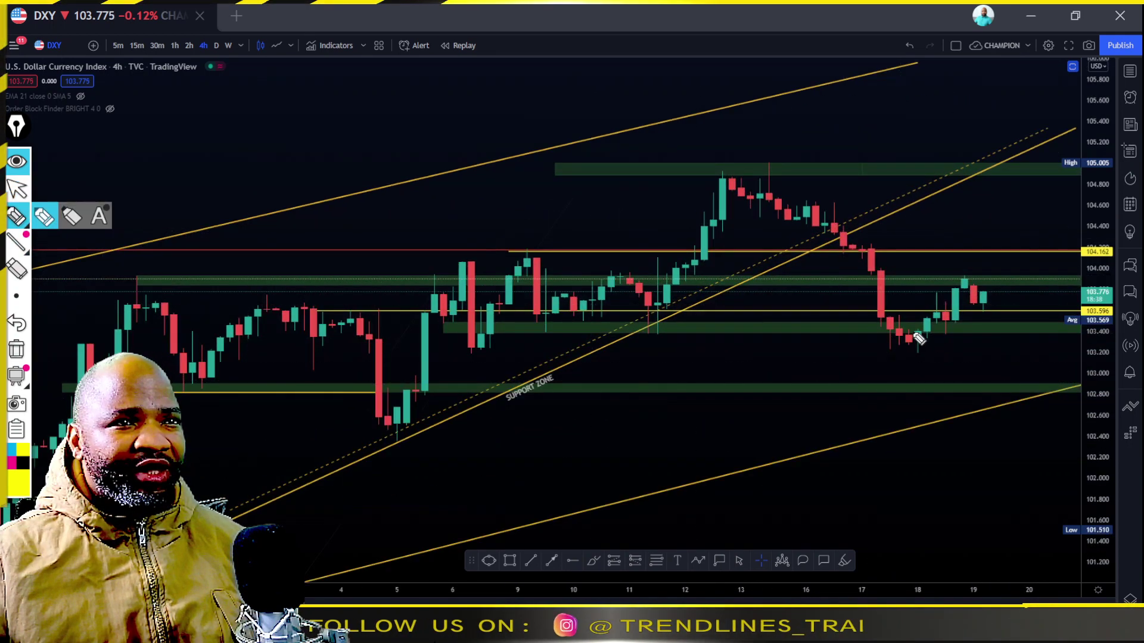
{"action": "left_click_drag", "start_coordinate": [980, 300], "coordinate": [1011, 370]}
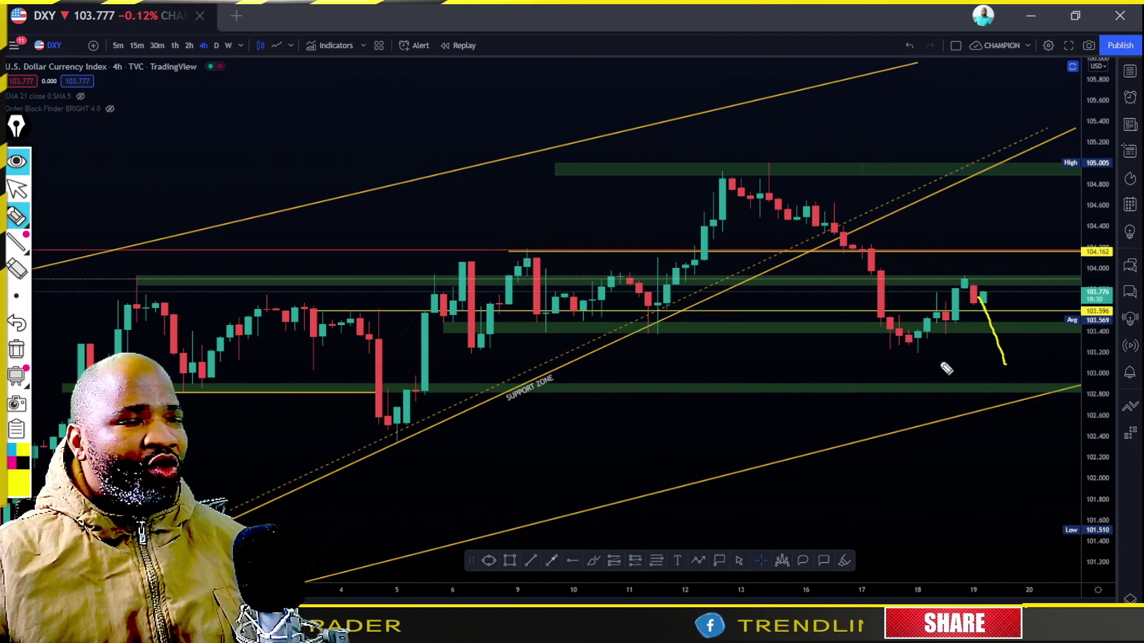
{"action": "mouse_move", "coordinate": [855, 237]}
{"action": "left_mouse_down"}
{"action": "mouse_move", "coordinate": [900, 346]}
{"action": "mouse_move", "coordinate": [915, 327]}
{"action": "left_mouse_up"}
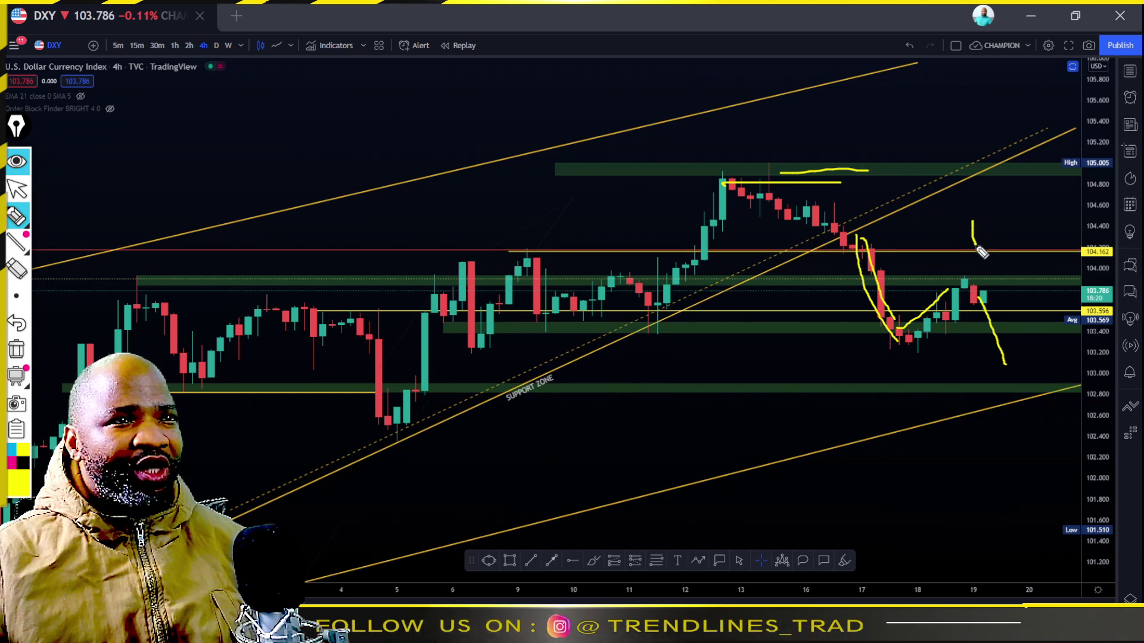
{"action": "mouse_move", "coordinate": [992, 218]}
{"action": "left_mouse_down"}
{"action": "mouse_move", "coordinate": [991, 243]}
{"action": "mouse_move", "coordinate": [1015, 239]}
{"action": "left_mouse_up"}
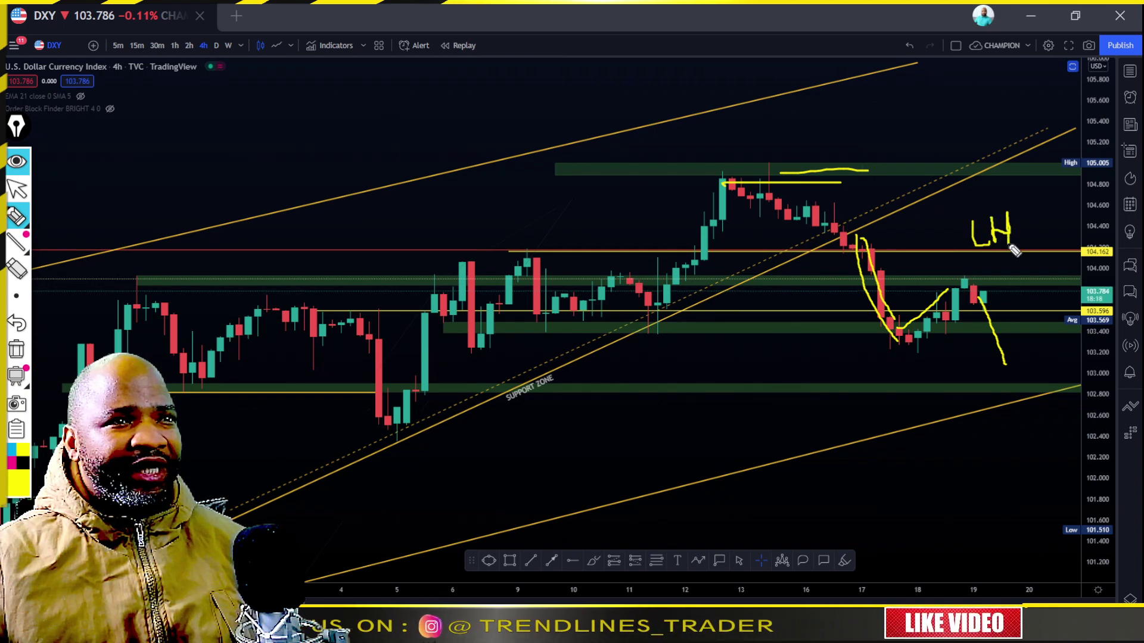
- Draw a falling projection from the latest swing high, underline the recent low and label it "LL", and clear all marks
{"action": "left_click_drag", "start_coordinate": [965, 284], "coordinate": [993, 338]}
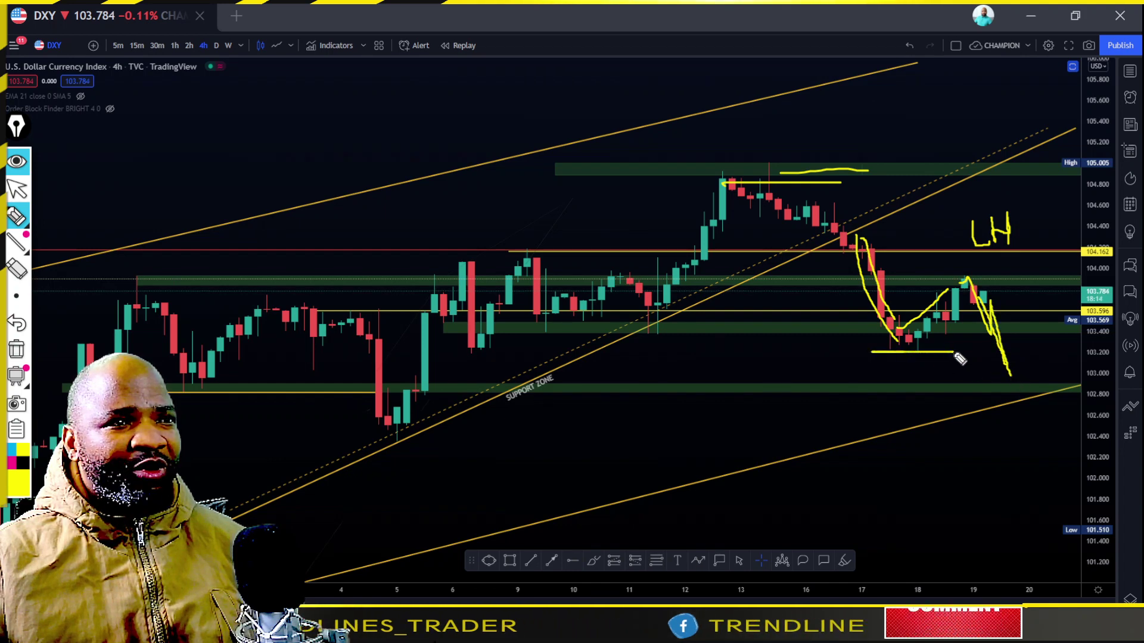
{"action": "mouse_move", "coordinate": [870, 371]}
{"action": "left_mouse_down"}
{"action": "mouse_move", "coordinate": [878, 399]}
{"action": "mouse_move", "coordinate": [903, 368]}
{"action": "mouse_move", "coordinate": [911, 393]}
{"action": "mouse_move", "coordinate": [939, 393]}
{"action": "left_mouse_up"}
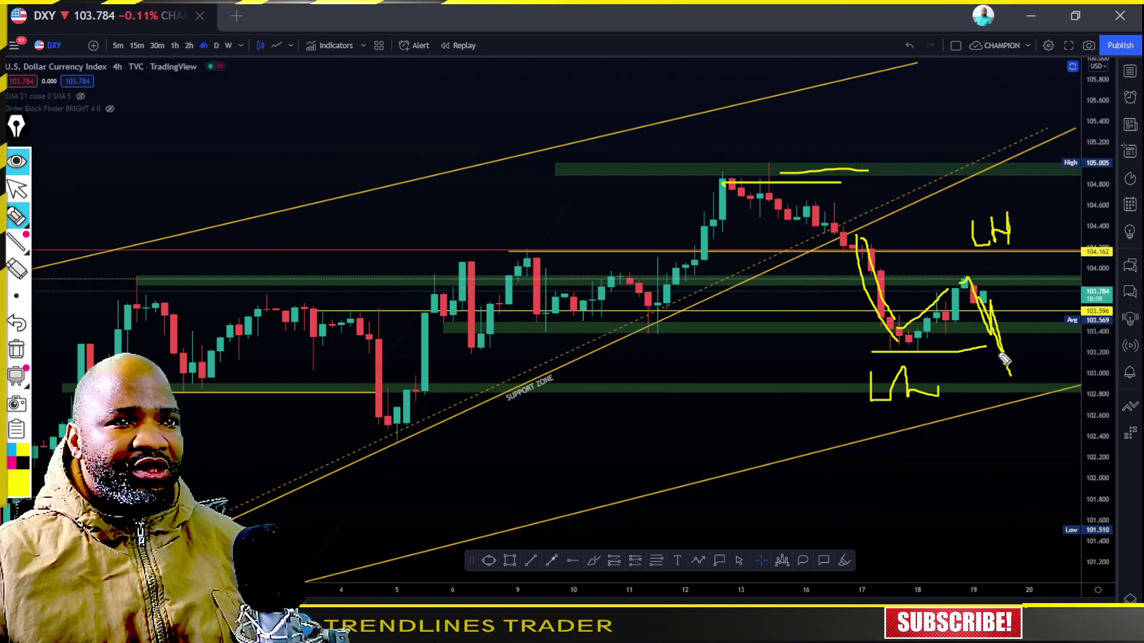
{"action": "left_click_drag", "start_coordinate": [1010, 375], "coordinate": [1014, 383]}
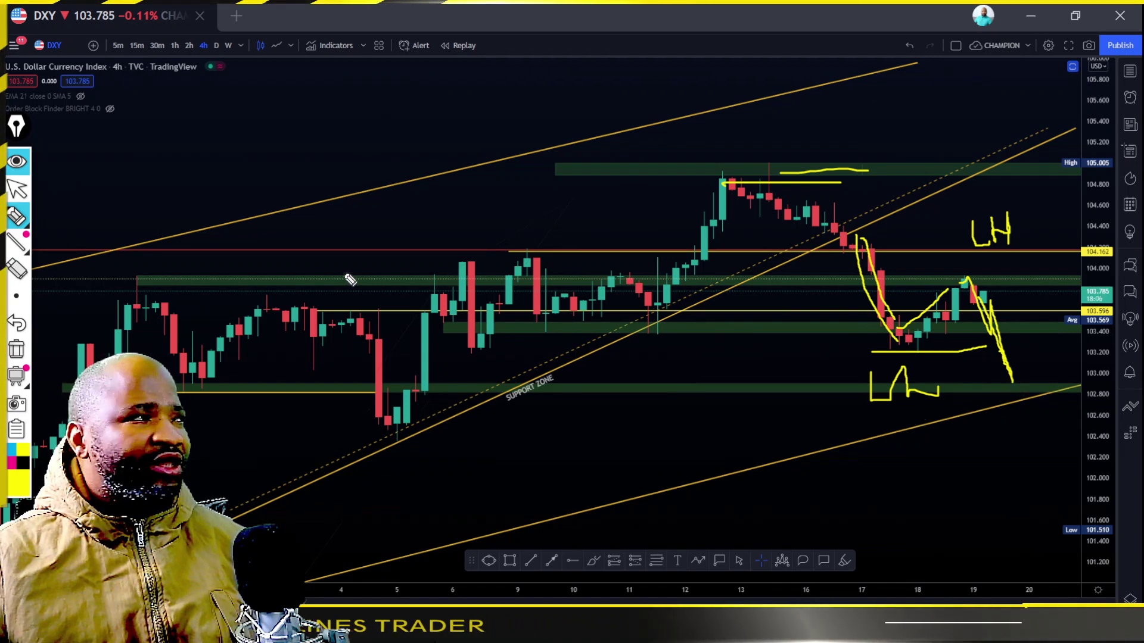
{"action": "left_click", "coordinate": [17, 348]}
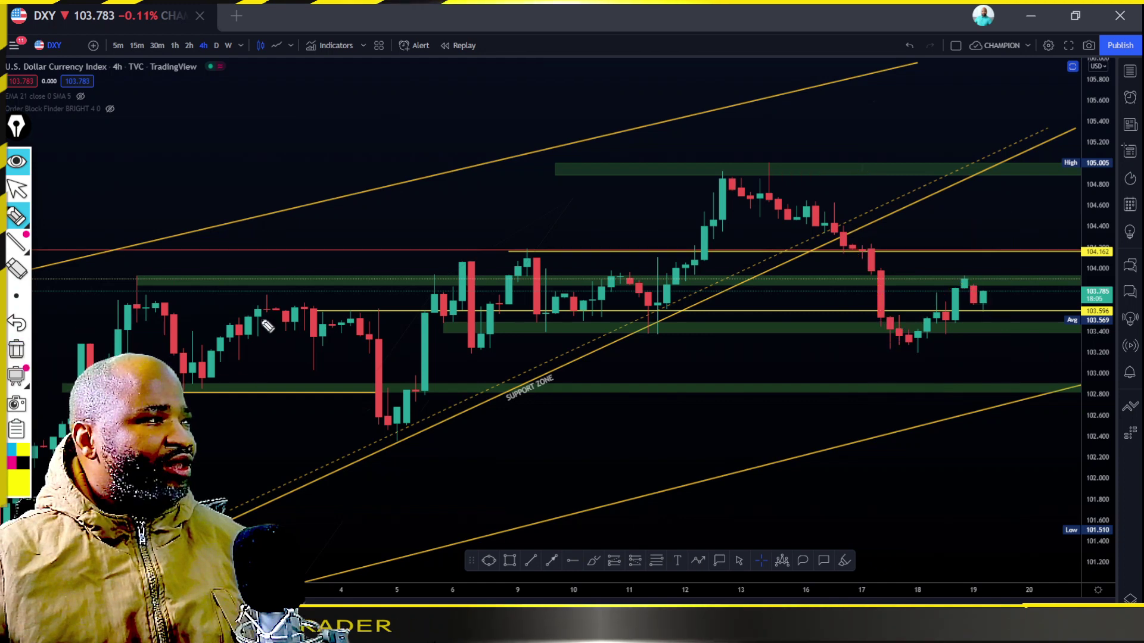
- Switch to the NAS100USD 4-hour chart and reset its view
{"action": "left_click", "coordinate": [16, 188]}
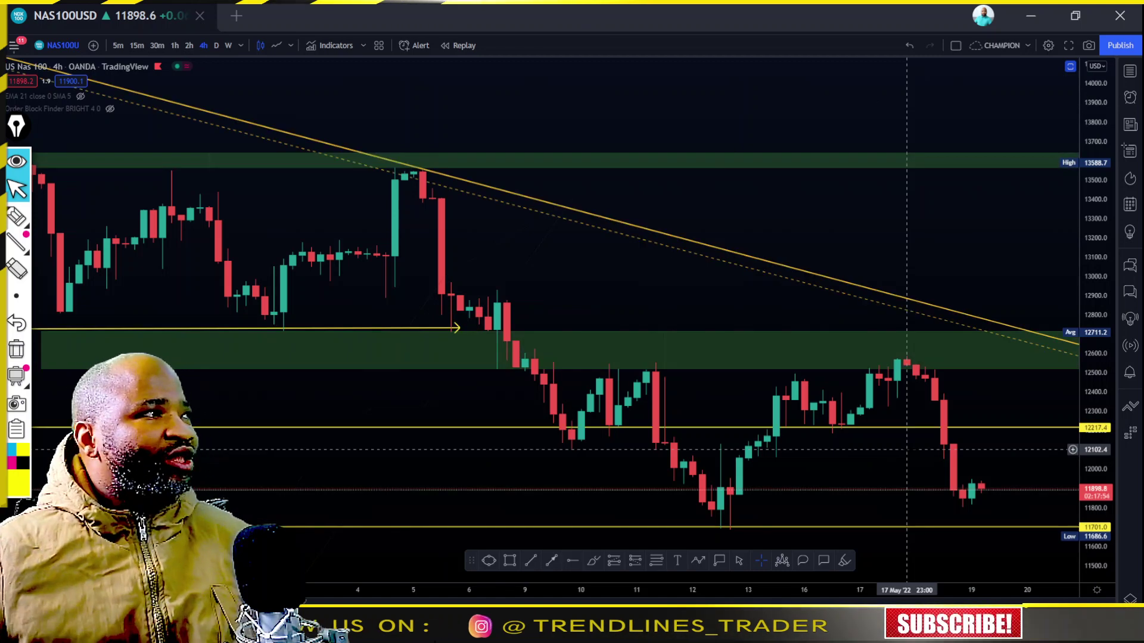
{"action": "left_click", "coordinate": [25, 227]}
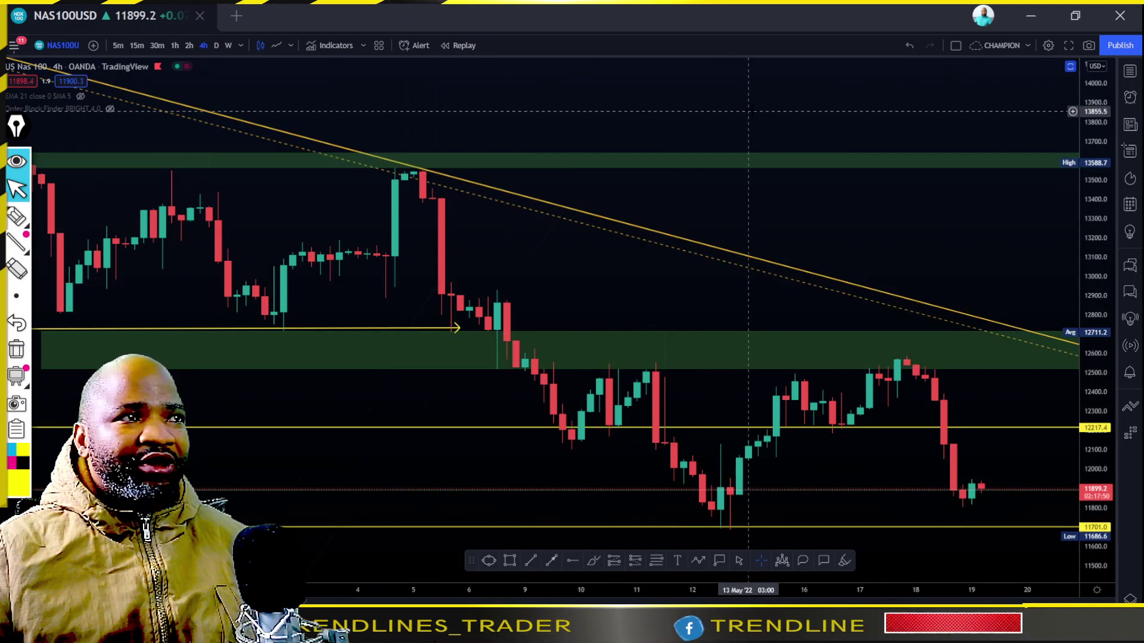
{"action": "right_click", "coordinate": [753, 113]}
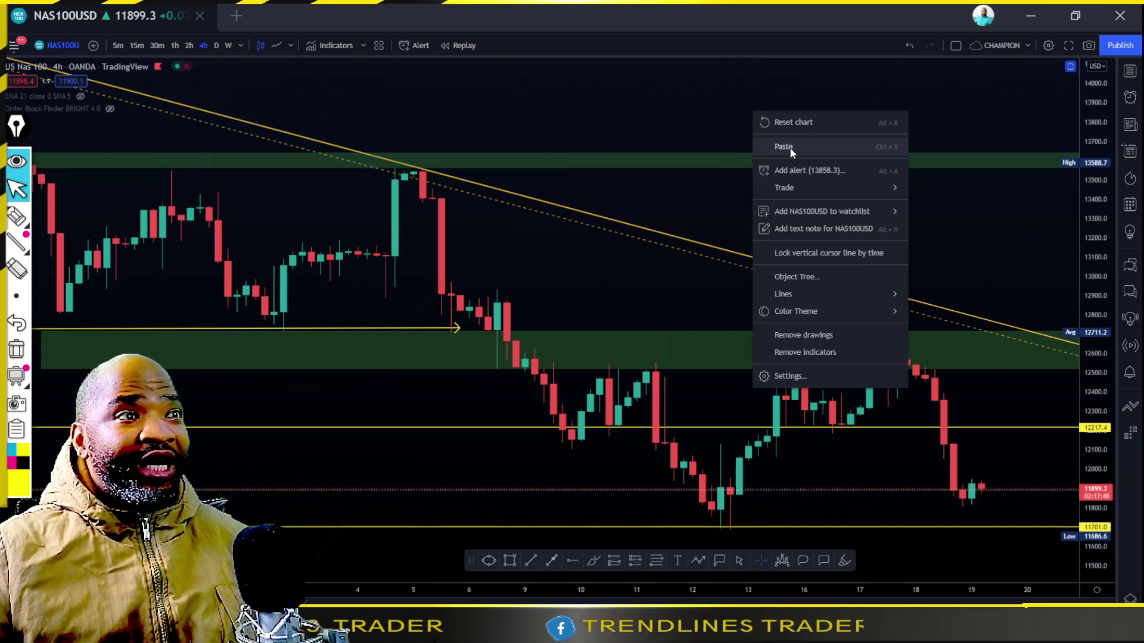
{"action": "left_click", "coordinate": [787, 122]}
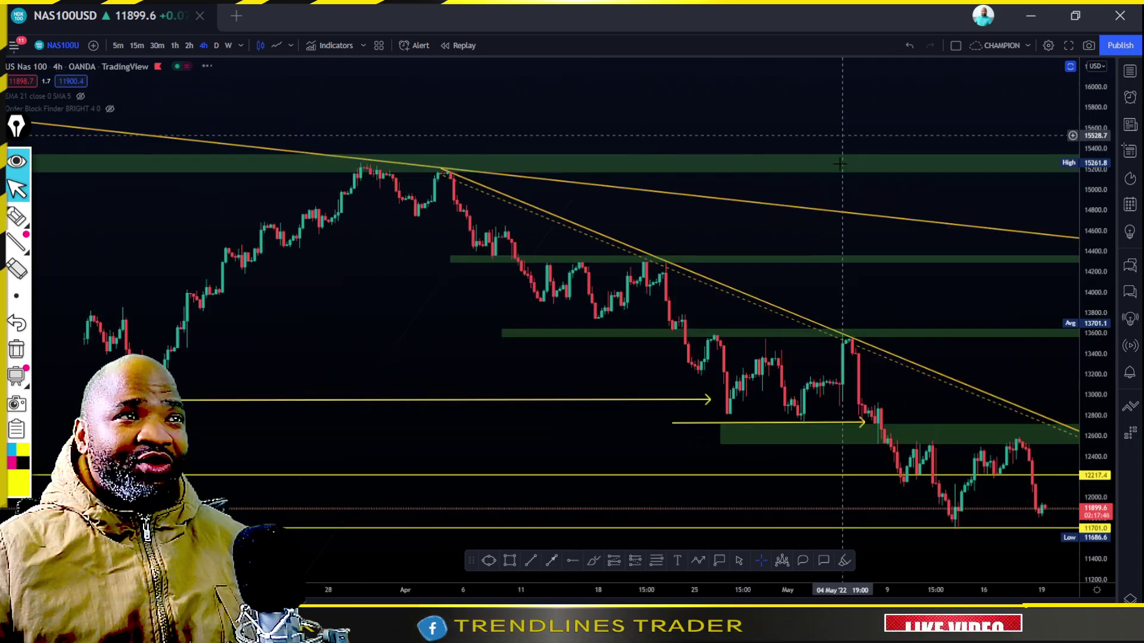
- Clone the long descending trendline that starts in December 2021 and offset the copy parallel to the original
{"action": "scroll", "coordinate": [763, 260], "scroll_direction": "down", "scroll_amount": 3}
{"action": "scroll", "coordinate": [762, 260], "scroll_direction": "down", "scroll_amount": 3}
{"action": "scroll", "coordinate": [762, 260], "scroll_direction": "down", "scroll_amount": 4}
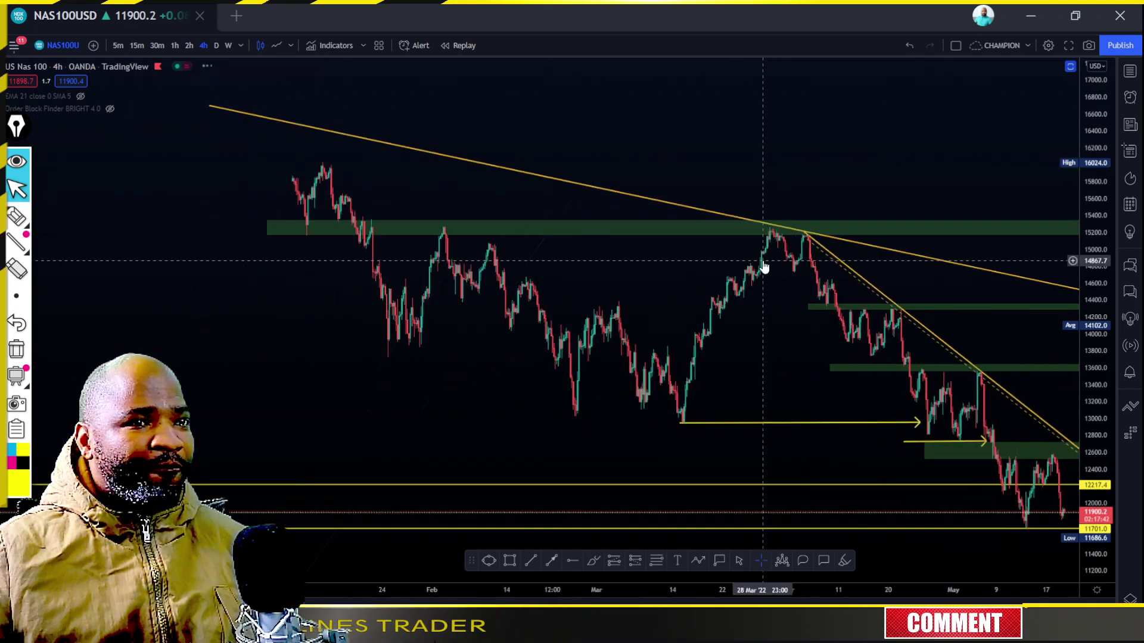
{"action": "scroll", "coordinate": [763, 260], "scroll_direction": "down", "scroll_amount": 4}
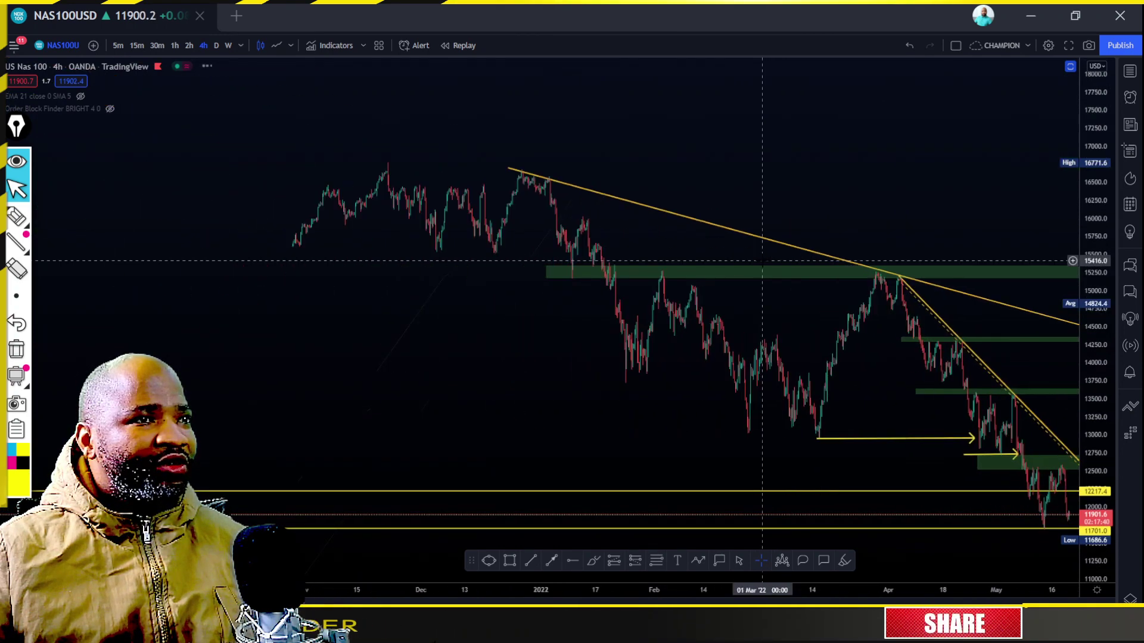
{"action": "left_click_drag", "start_coordinate": [557, 292], "coordinate": [493, 262]}
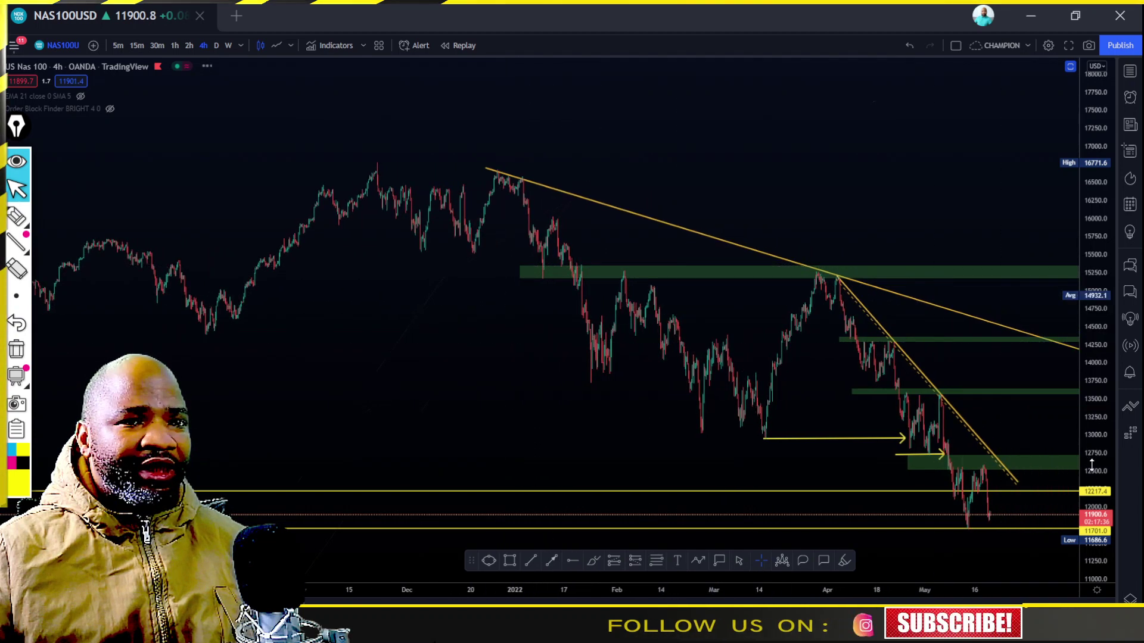
{"action": "left_click_drag", "start_coordinate": [625, 443], "coordinate": [623, 393]}
{"action": "scroll", "coordinate": [623, 392], "scroll_direction": "down", "scroll_amount": 1}
{"action": "scroll", "coordinate": [623, 392], "scroll_direction": "down", "scroll_amount": 1}
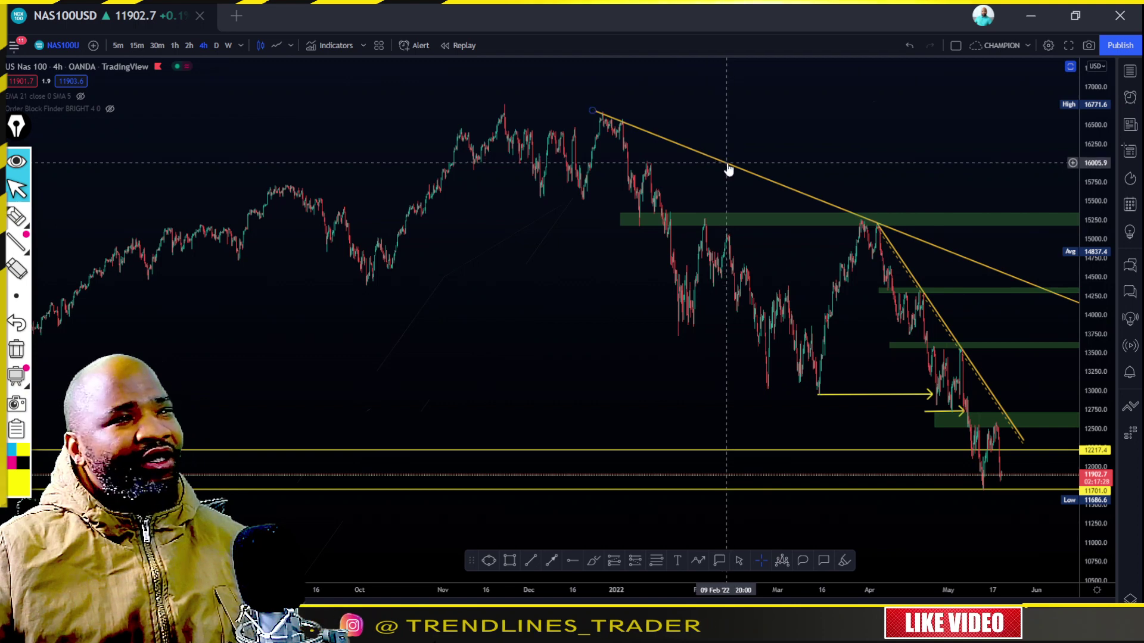
{"action": "left_click", "coordinate": [727, 169]}
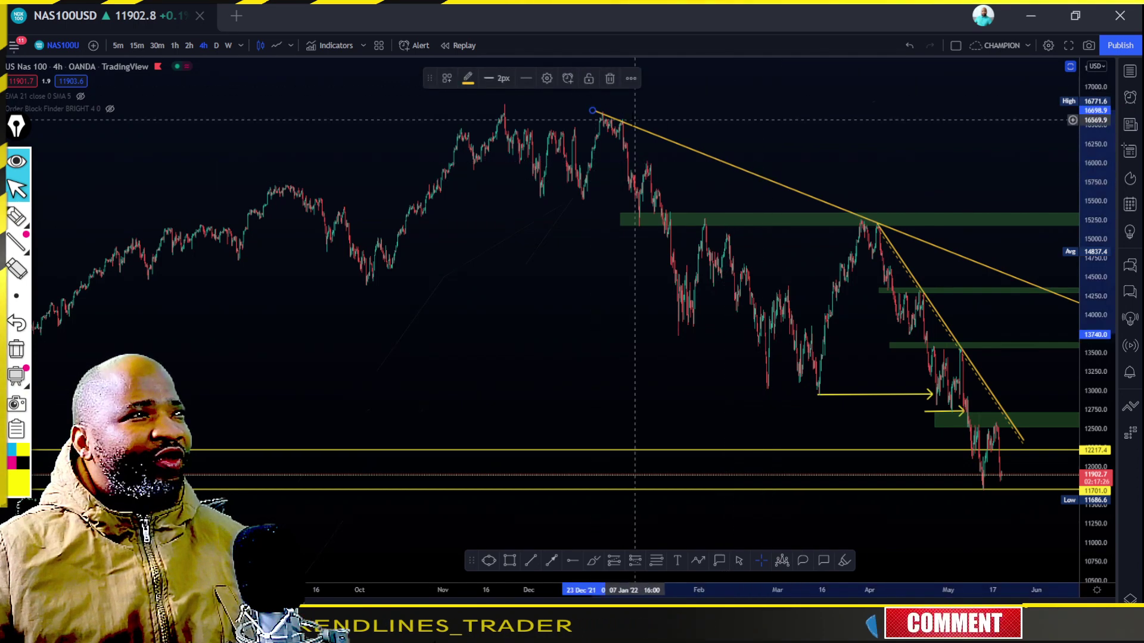
{"action": "left_click", "coordinate": [631, 78]}
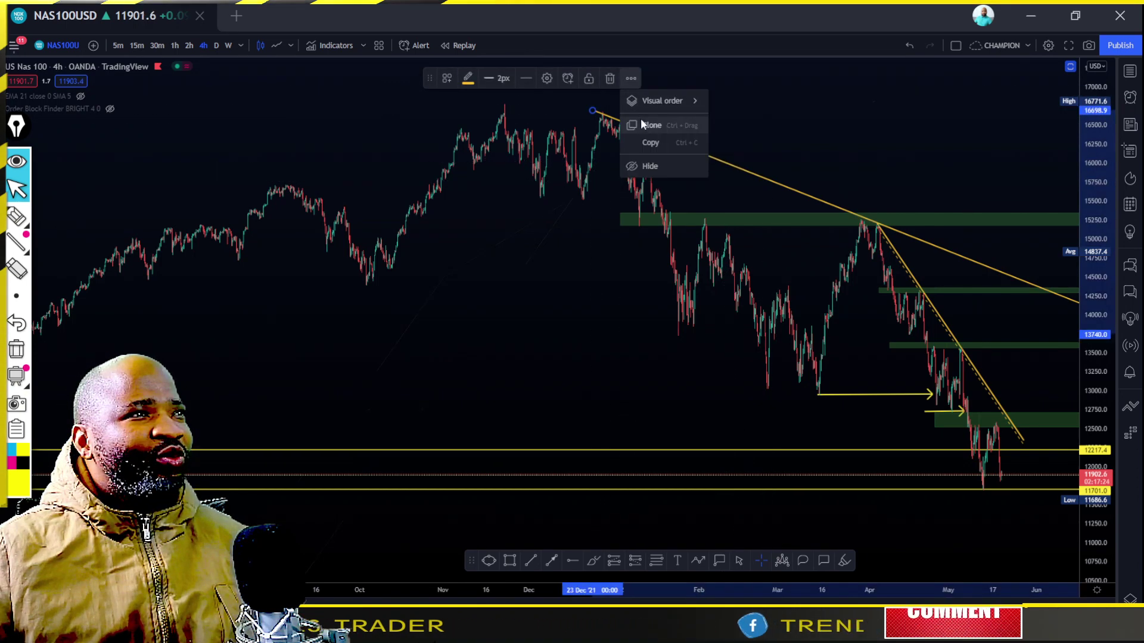
{"action": "left_click", "coordinate": [641, 118]}
{"action": "left_click_drag", "start_coordinate": [824, 262], "coordinate": [768, 220]}
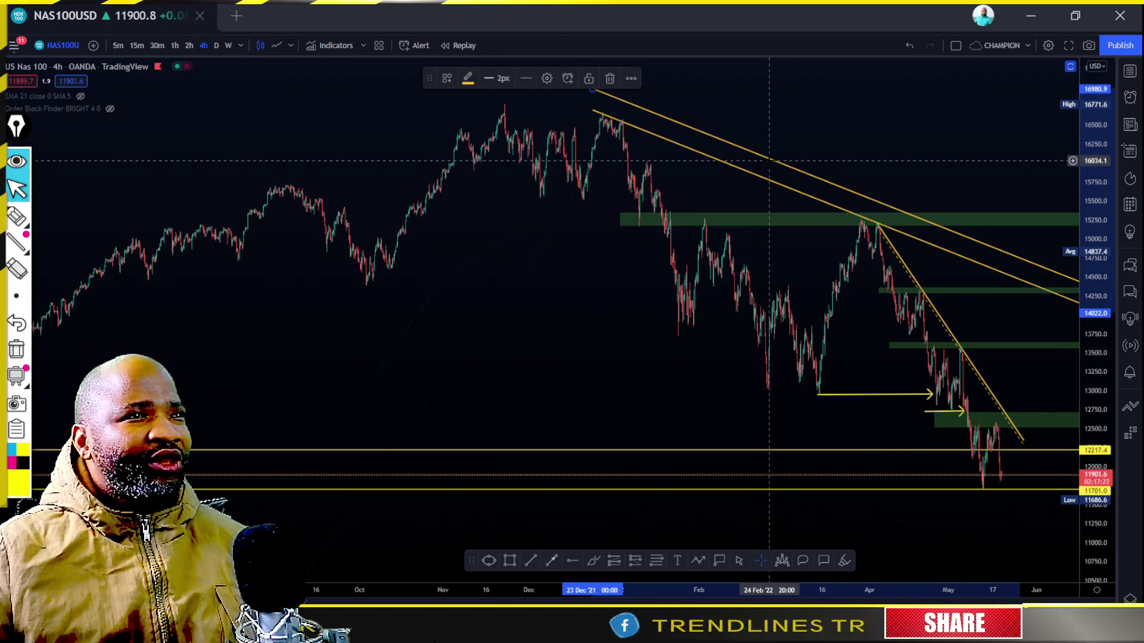
- Move the cloned descending trendline parallel beneath the price lows, so it runs from 19 October 2021 to 10 May 2022
{"action": "left_click_drag", "start_coordinate": [776, 167], "coordinate": [768, 191]}
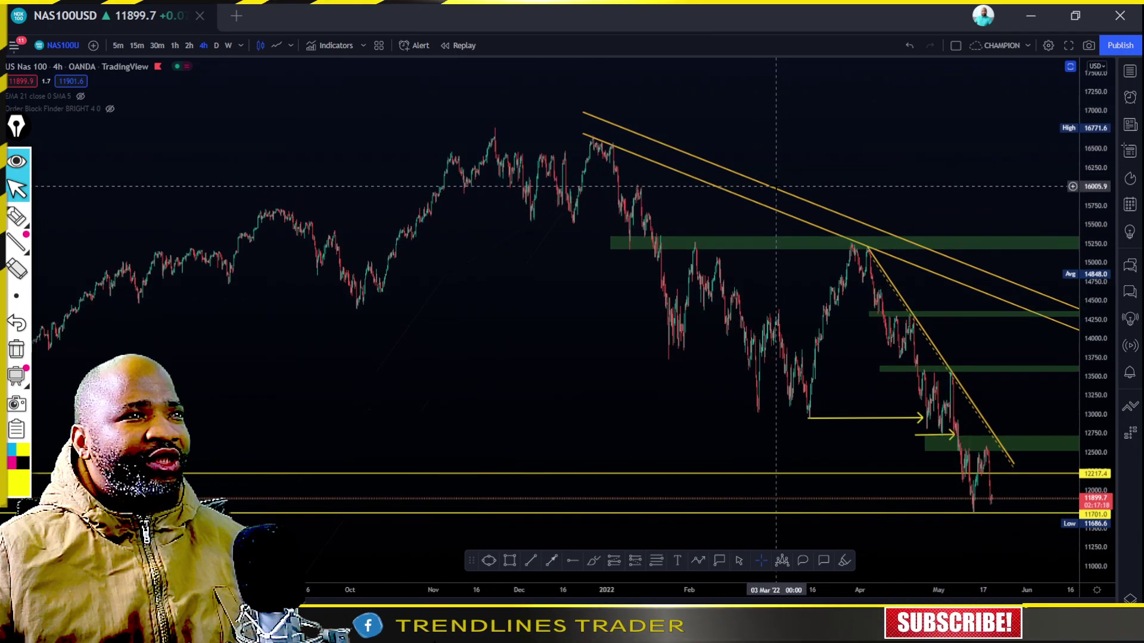
{"action": "left_click_drag", "start_coordinate": [779, 195], "coordinate": [595, 353]}
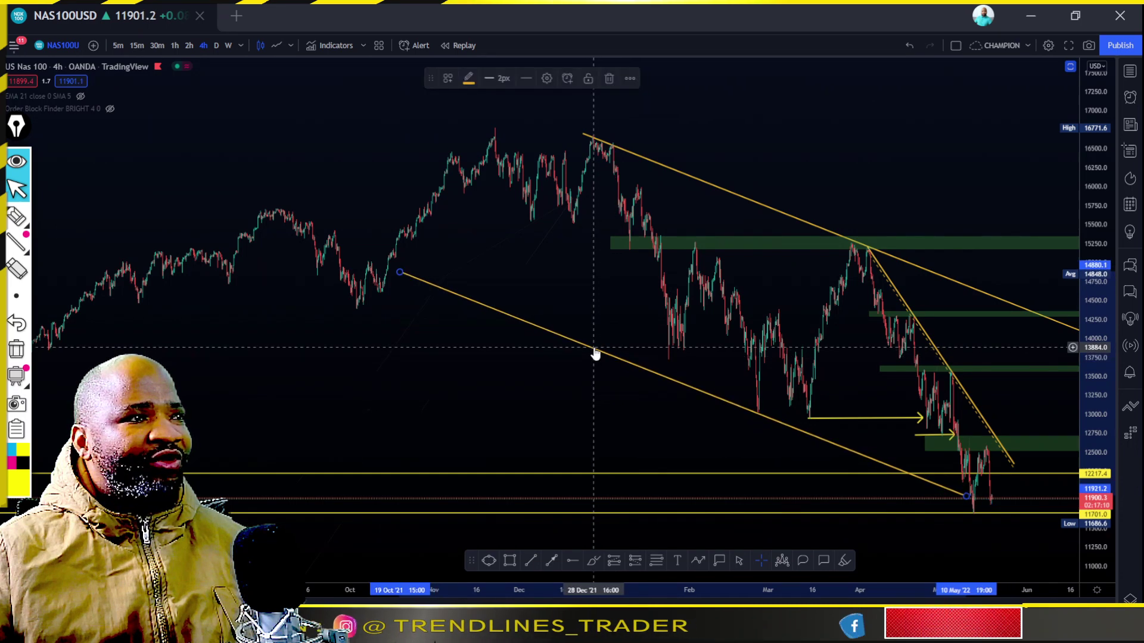
{"action": "left_click_drag", "start_coordinate": [672, 421], "coordinate": [475, 373]}
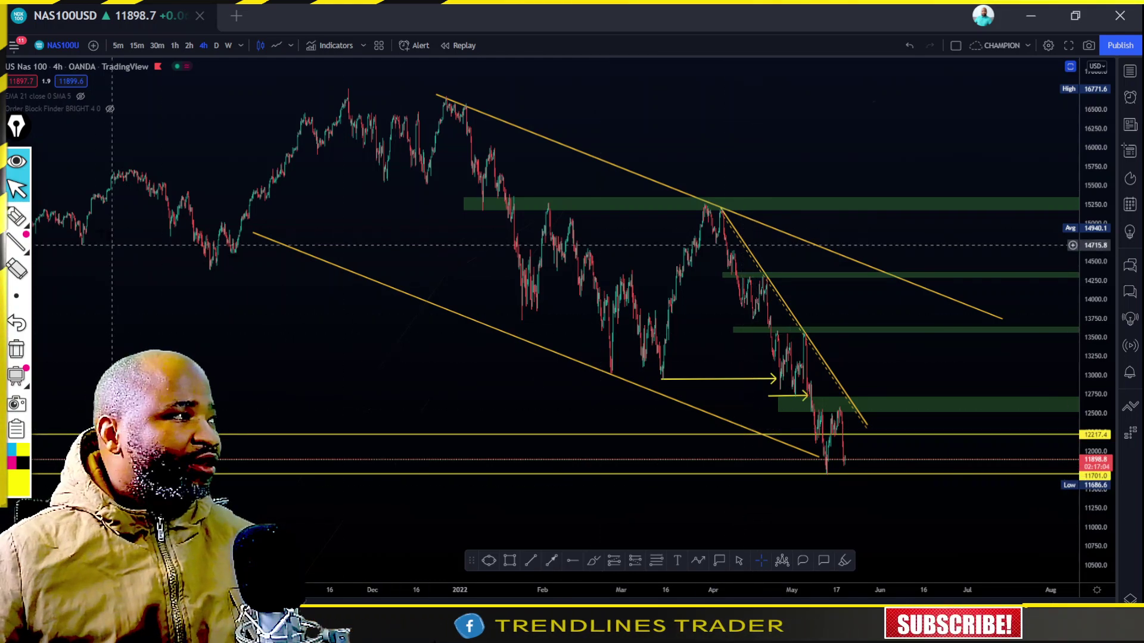
- Underline the paired lows near 13,000 with the pen and label them "LL"
{"action": "left_click", "coordinate": [13, 219]}
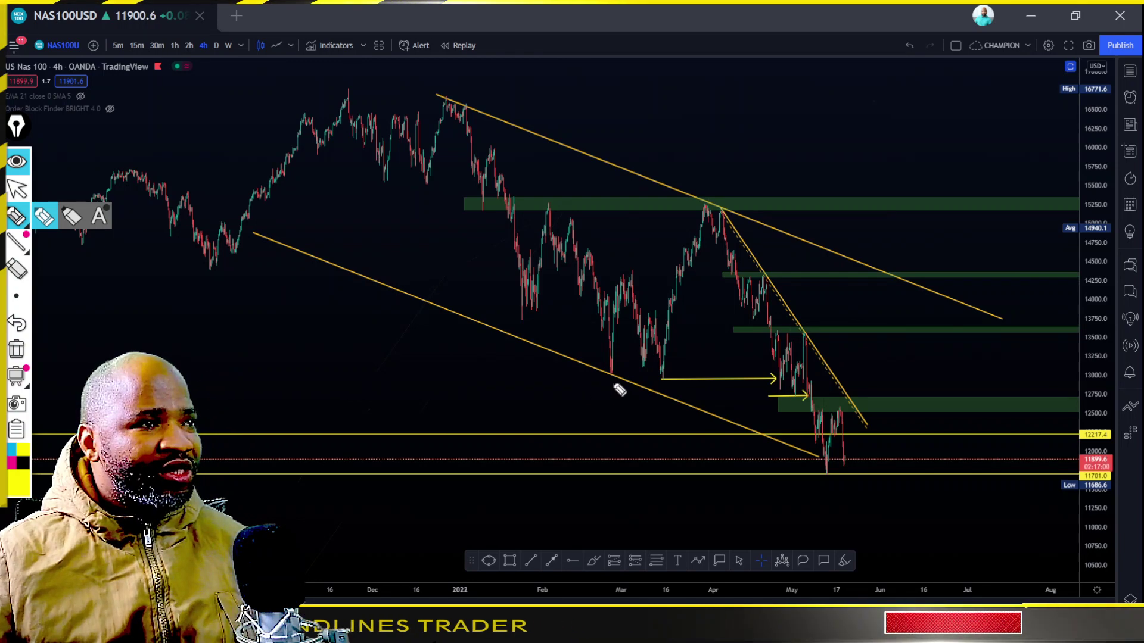
{"action": "left_click_drag", "start_coordinate": [592, 384], "coordinate": [727, 393]}
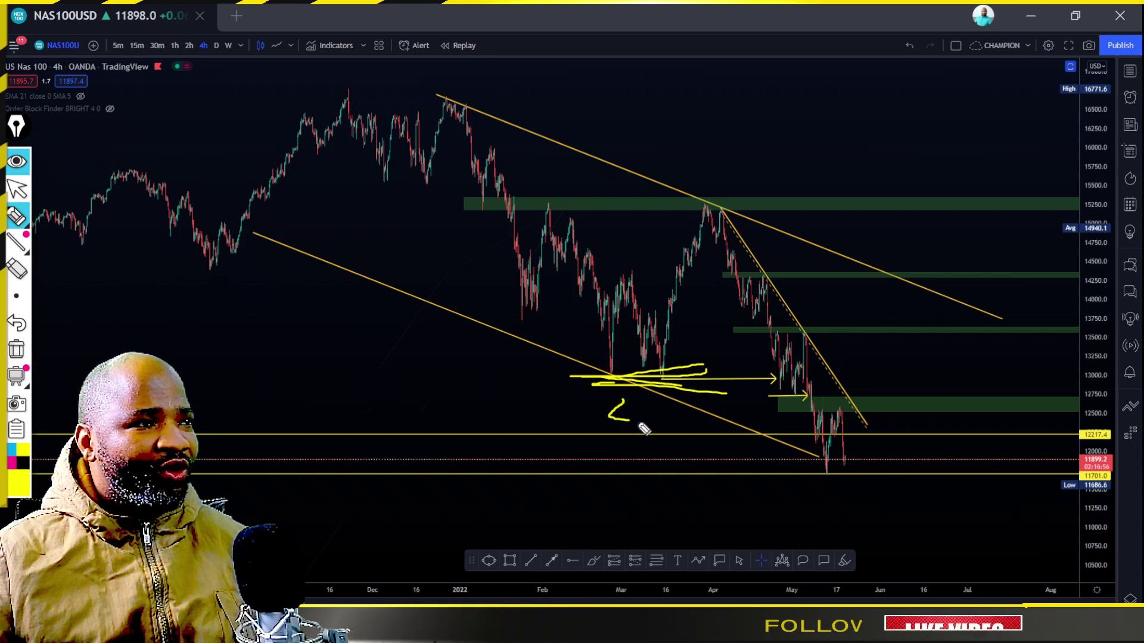
{"action": "left_click_drag", "start_coordinate": [624, 425], "coordinate": [652, 413]}
- Label the April swing high "LH" and the upper trendline's starting high "HH", then underline the May low and label it "LL"
{"action": "left_click_drag", "start_coordinate": [749, 162], "coordinate": [775, 207]}
{"action": "mouse_move", "coordinate": [797, 162]}
{"action": "left_mouse_down"}
{"action": "mouse_move", "coordinate": [801, 184]}
{"action": "mouse_move", "coordinate": [822, 162]}
{"action": "mouse_move", "coordinate": [821, 209]}
{"action": "left_mouse_up"}
{"action": "mouse_move", "coordinate": [483, 80]}
{"action": "left_mouse_down"}
{"action": "mouse_move", "coordinate": [483, 112]}
{"action": "mouse_move", "coordinate": [499, 84]}
{"action": "mouse_move", "coordinate": [499, 124]}
{"action": "mouse_move", "coordinate": [512, 119]}
{"action": "mouse_move", "coordinate": [520, 84]}
{"action": "mouse_move", "coordinate": [523, 122]}
{"action": "left_mouse_up"}
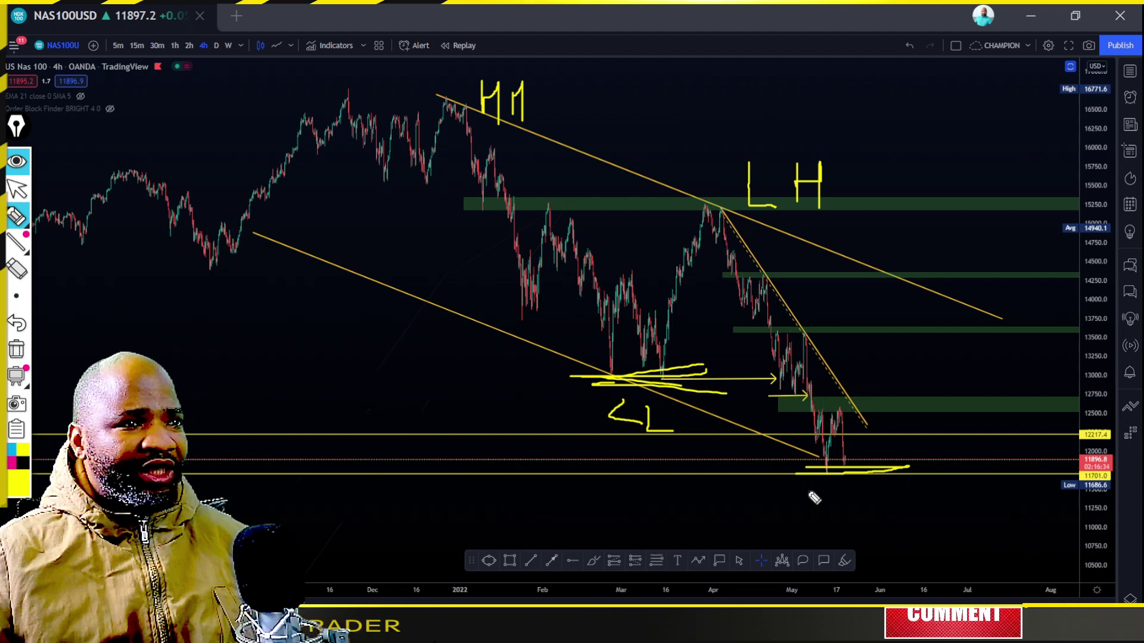
{"action": "mouse_move", "coordinate": [823, 493]}
{"action": "left_mouse_down"}
{"action": "mouse_move", "coordinate": [826, 522]}
{"action": "mouse_move", "coordinate": [867, 520]}
{"action": "left_mouse_up"}
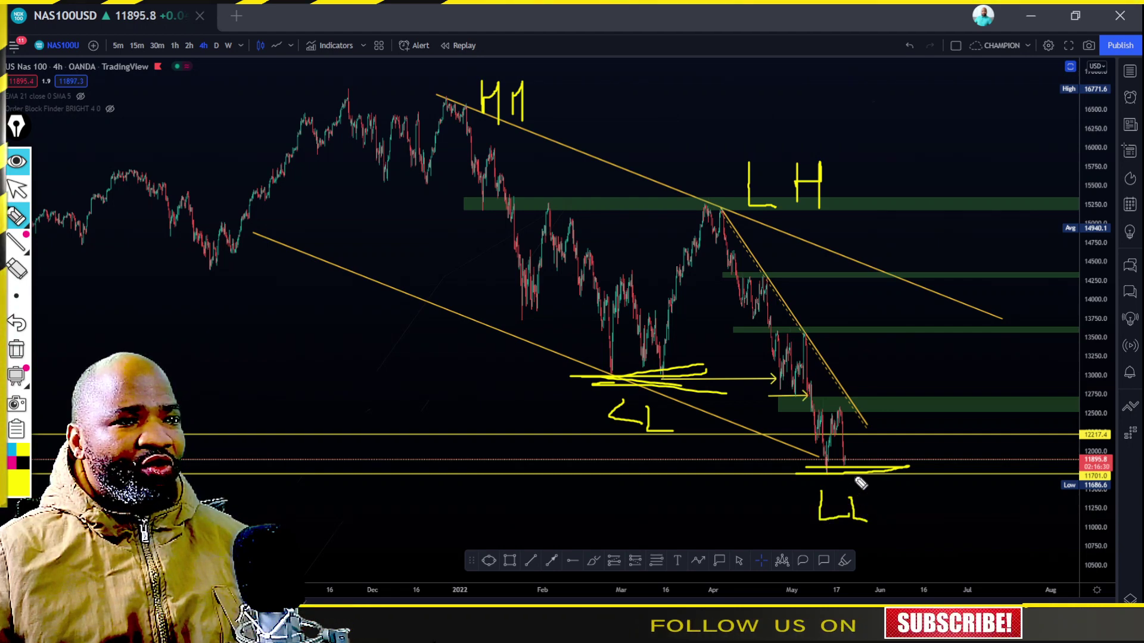
- Trace the major swings within the channel, sketch a rising zigzag projection from the May low, and clear all marks
{"action": "mouse_move", "coordinate": [850, 462]}
{"action": "left_mouse_down"}
{"action": "mouse_move", "coordinate": [912, 409]}
{"action": "mouse_move", "coordinate": [928, 354]}
{"action": "left_mouse_up"}
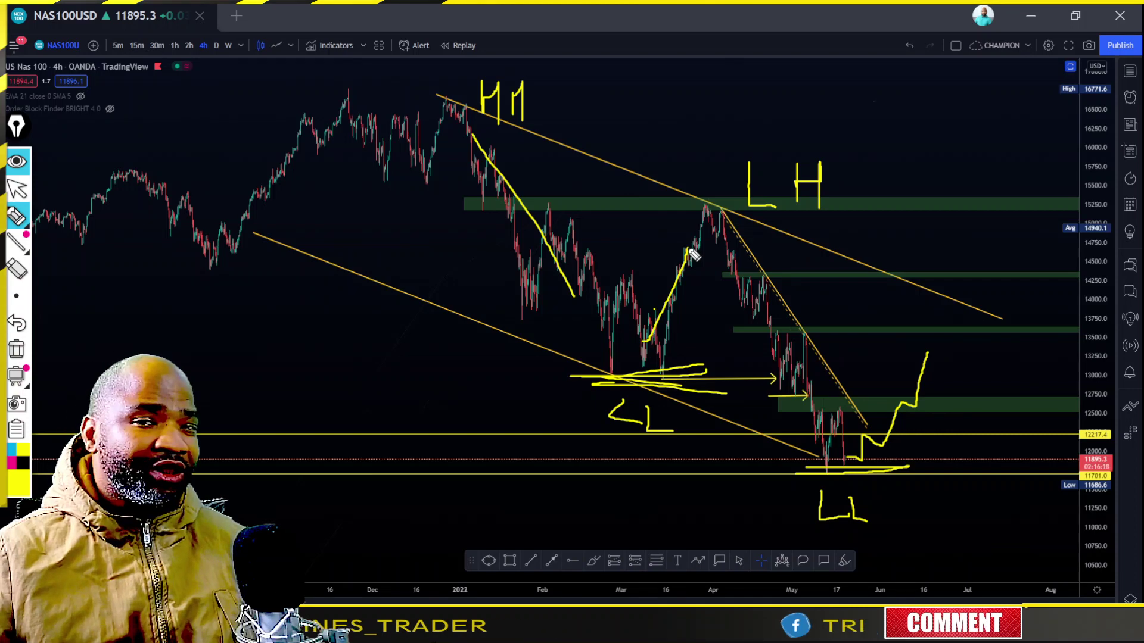
{"action": "mouse_move", "coordinate": [716, 220]}
{"action": "left_mouse_down"}
{"action": "mouse_move", "coordinate": [829, 440]}
{"action": "mouse_move", "coordinate": [915, 453]}
{"action": "left_mouse_up"}
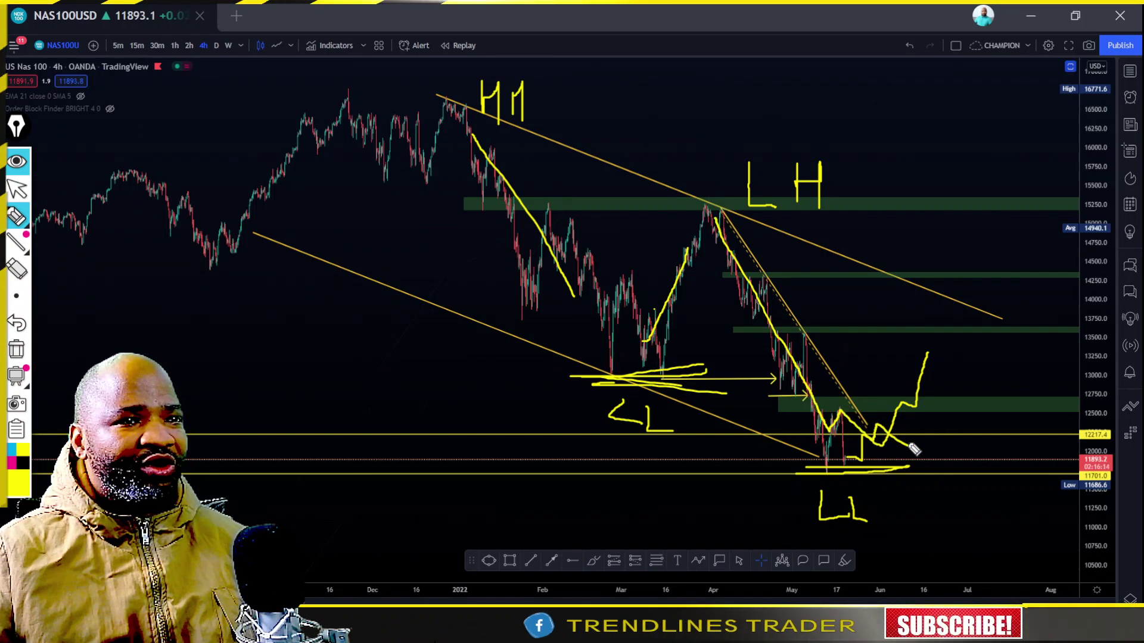
{"action": "left_click_drag", "start_coordinate": [928, 386], "coordinate": [943, 337]}
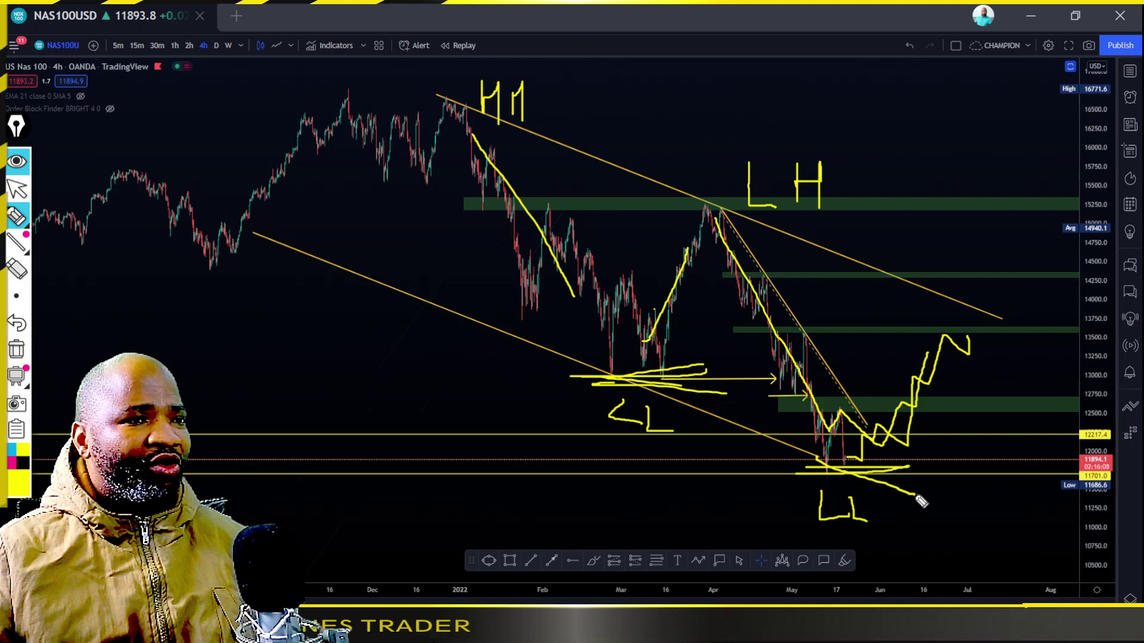
{"action": "left_click", "coordinate": [16, 349]}
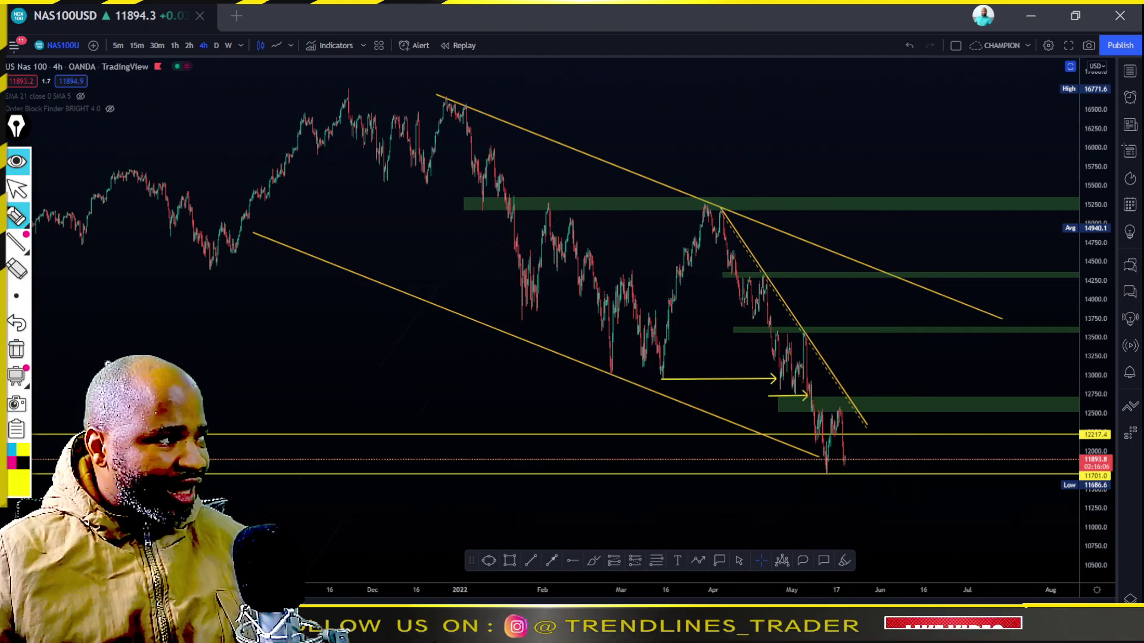
- Clone the dashed descending trendline that starts at the early April high
{"action": "left_click", "coordinate": [13, 193]}
{"action": "scroll", "coordinate": [340, 334], "scroll_direction": "up", "scroll_amount": 5}
{"action": "left_click_drag", "start_coordinate": [338, 351], "coordinate": [774, 393]}
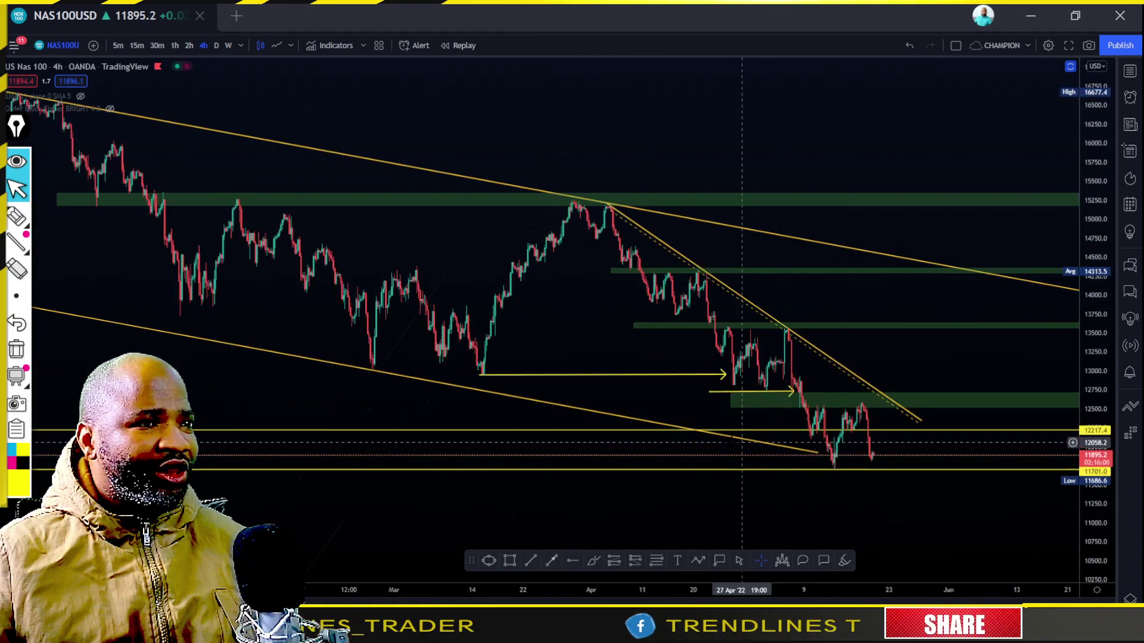
{"action": "scroll", "coordinate": [784, 449], "scroll_direction": "up", "scroll_amount": 3}
{"action": "left_click_drag", "start_coordinate": [421, 357], "coordinate": [727, 334]}
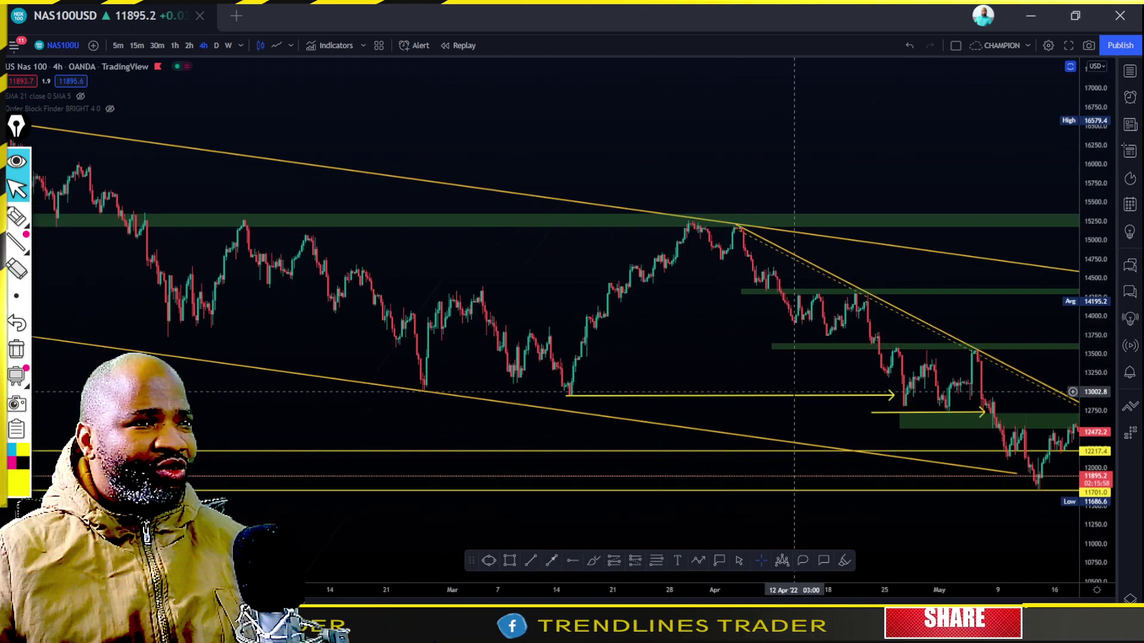
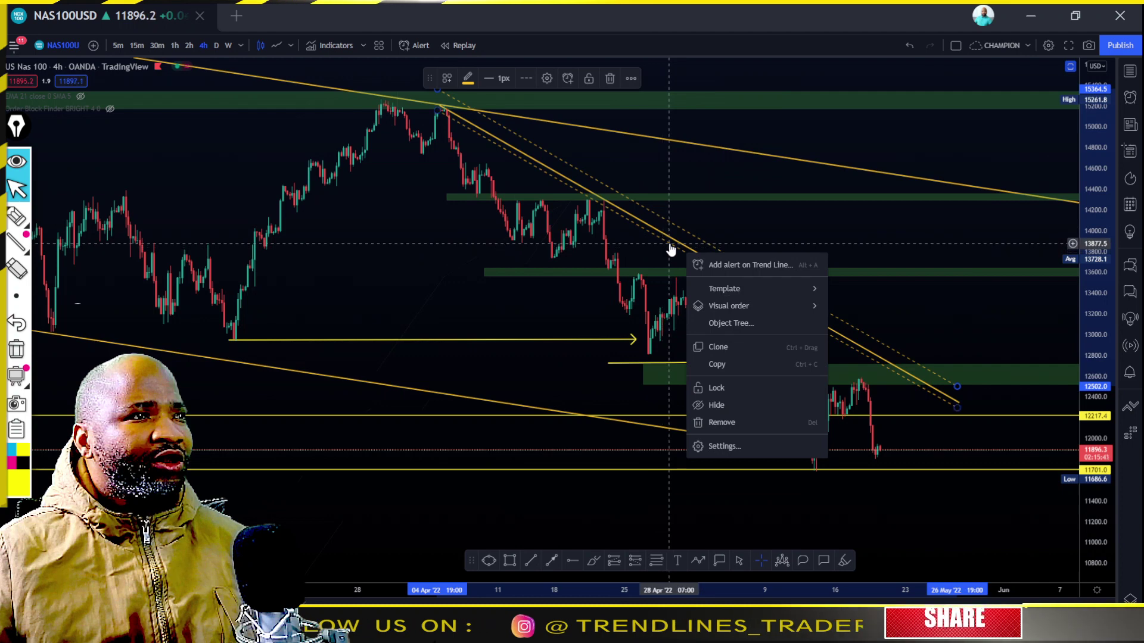
{"action": "left_click", "coordinate": [655, 260]}
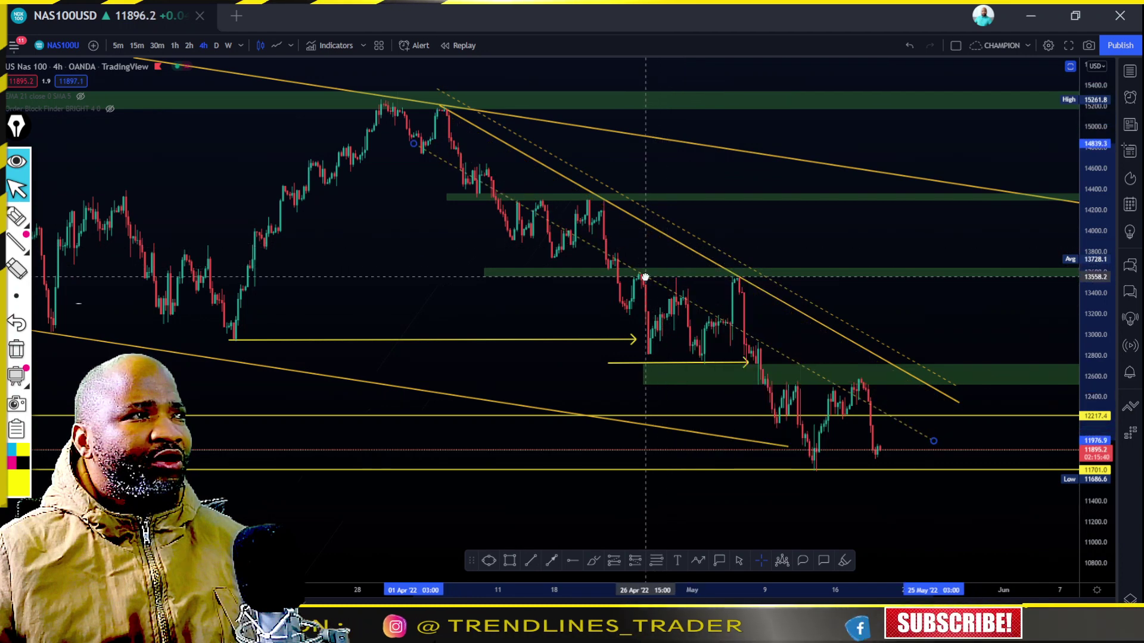
{"action": "left_click", "coordinate": [604, 259]}
{"action": "left_click", "coordinate": [908, 46]}
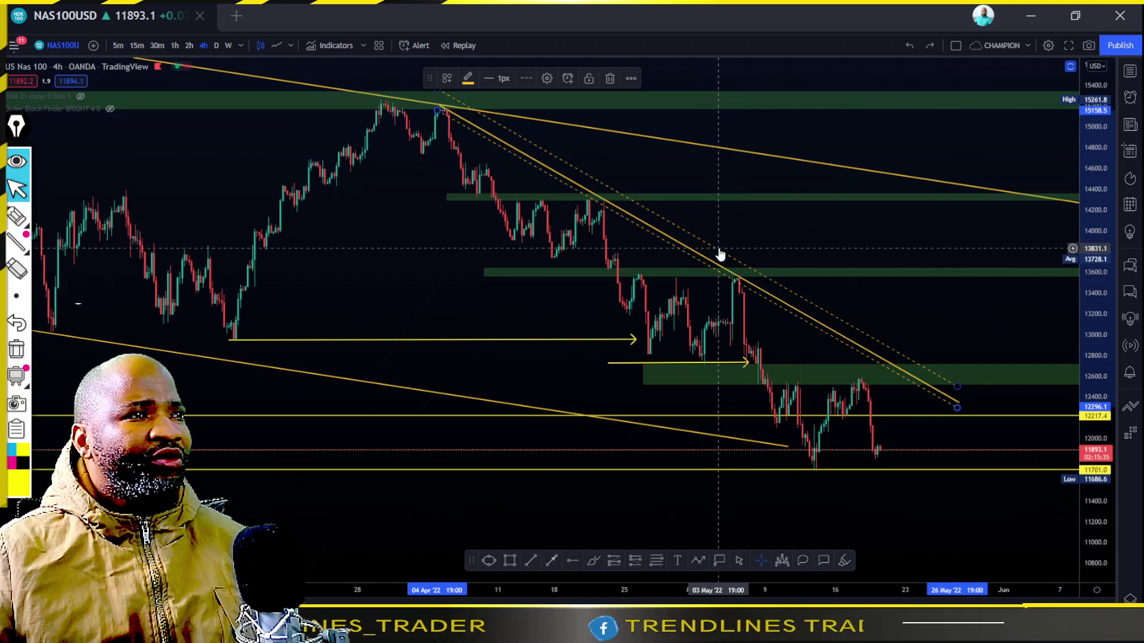
- Move the cloned dashed trendline parallel down to the May low, ending on 16 May 2022
{"action": "left_click_drag", "start_coordinate": [719, 256], "coordinate": [603, 337]}
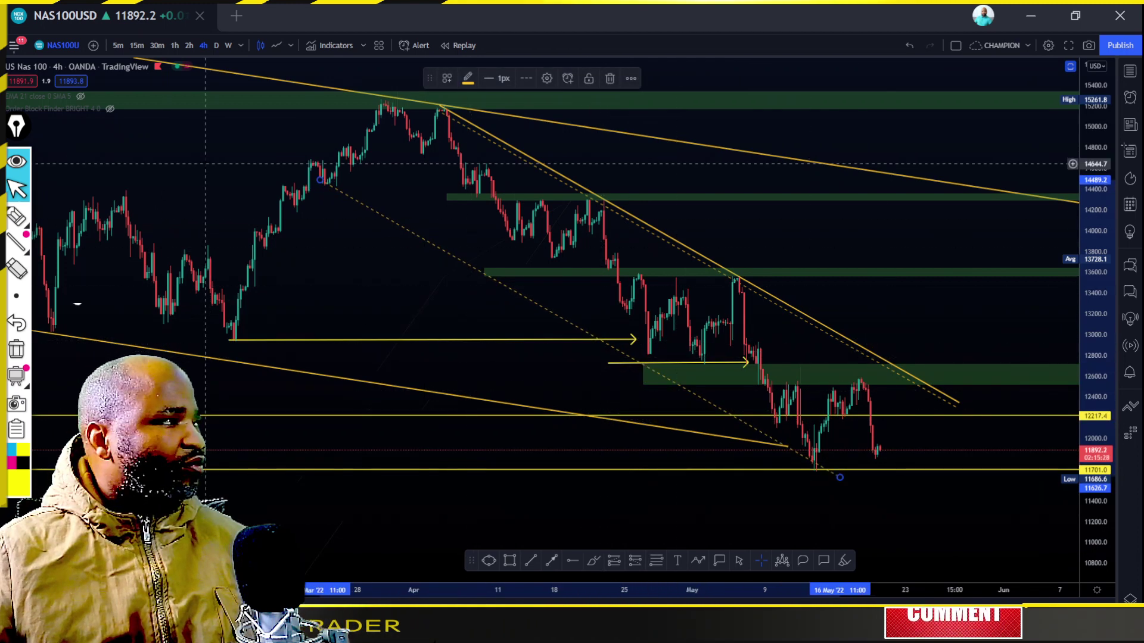
- Mark the recent highs with a horizontal pen line through the lowest green zone, and clear the marks
{"action": "left_click", "coordinate": [16, 215]}
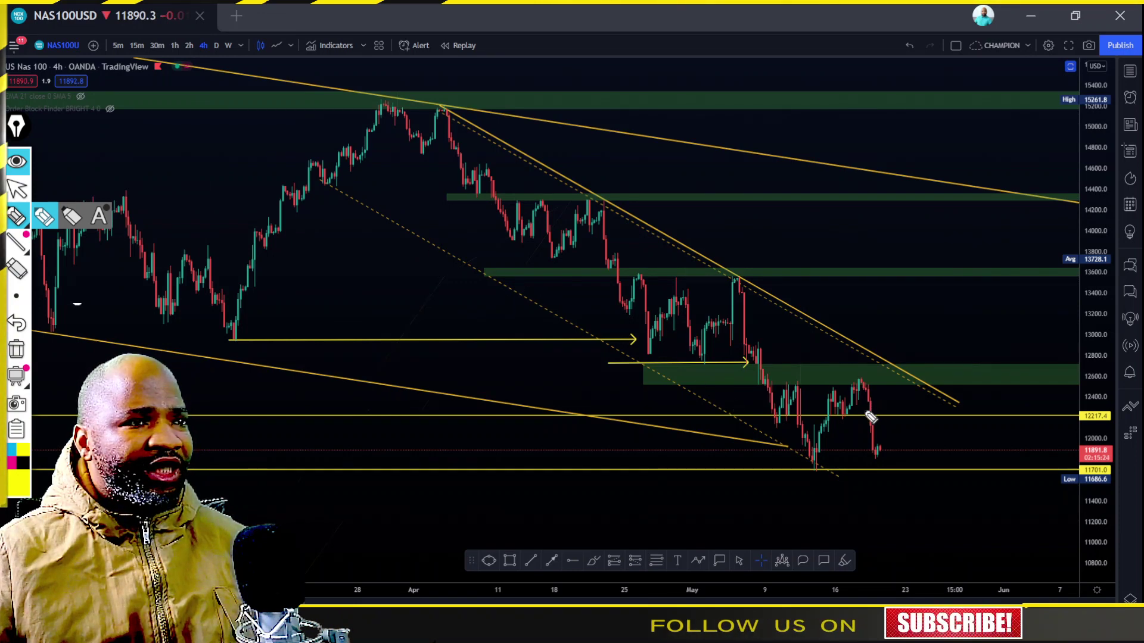
{"action": "left_click_drag", "start_coordinate": [834, 381], "coordinate": [892, 380]}
{"action": "left_click_drag", "start_coordinate": [707, 376], "coordinate": [966, 381]}
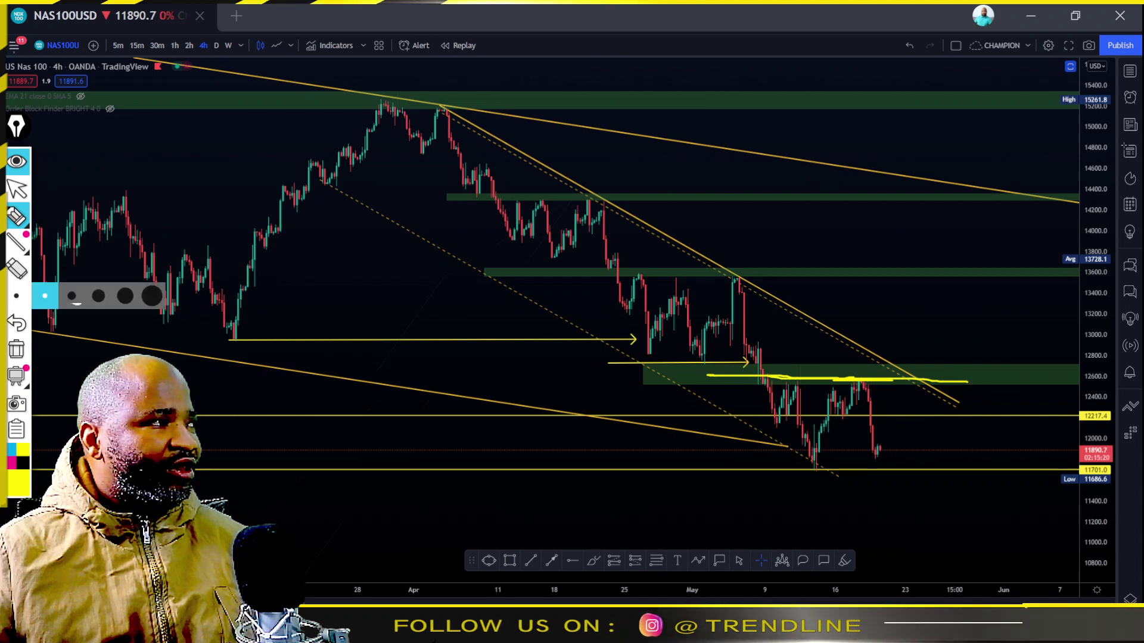
{"action": "left_click", "coordinate": [16, 349]}
{"action": "left_click", "coordinate": [16, 189]}
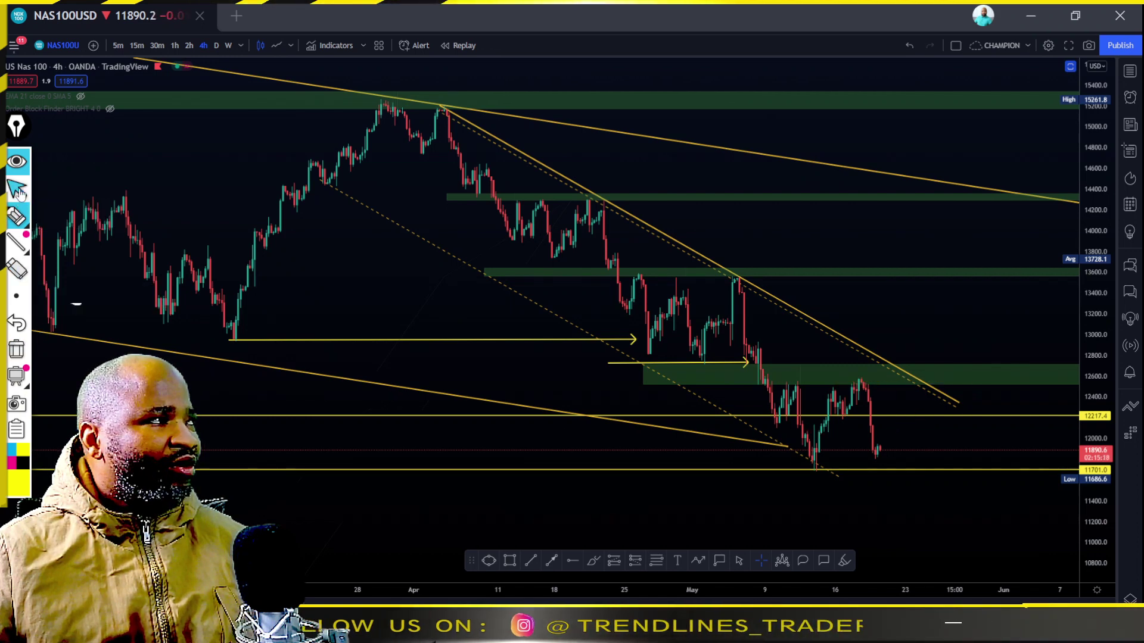
- Highlight the lowest green zone near 12,600 with horizontal pen lines and trace the two price bounces above it
{"action": "scroll", "coordinate": [200, 273], "scroll_direction": "up", "scroll_amount": 1}
{"action": "scroll", "coordinate": [200, 273], "scroll_direction": "up", "scroll_amount": 2}
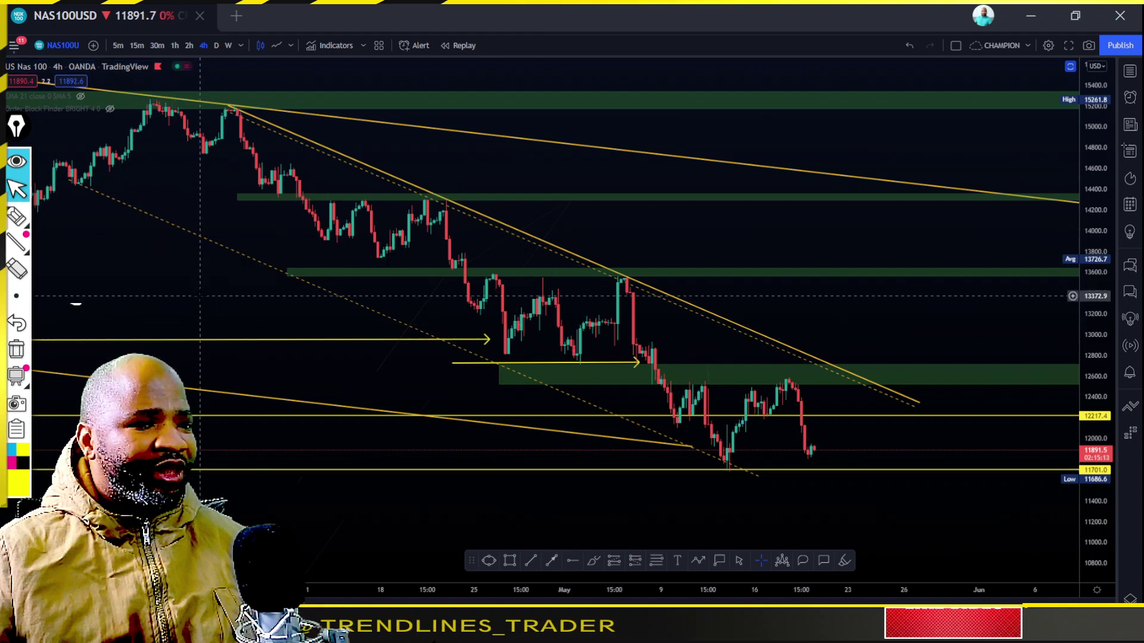
{"action": "scroll", "coordinate": [250, 334], "scroll_direction": "up", "scroll_amount": 3}
{"action": "left_click_drag", "start_coordinate": [264, 344], "coordinate": [517, 356]}
{"action": "left_click", "coordinate": [518, 356]}
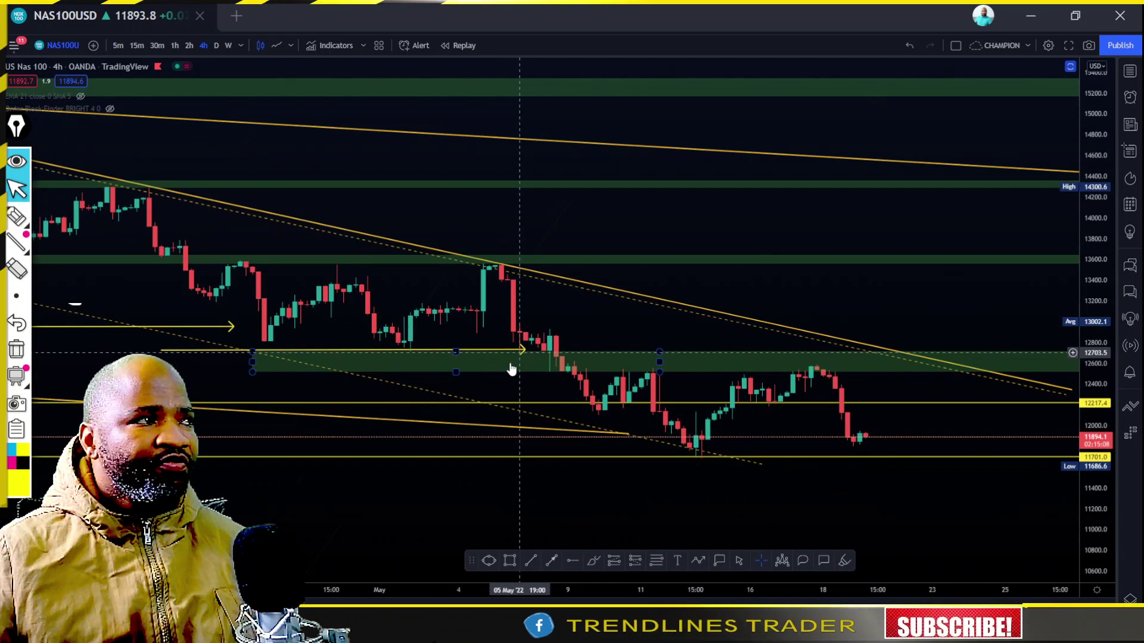
{"action": "left_click", "coordinate": [18, 217]}
{"action": "left_click", "coordinate": [43, 216]}
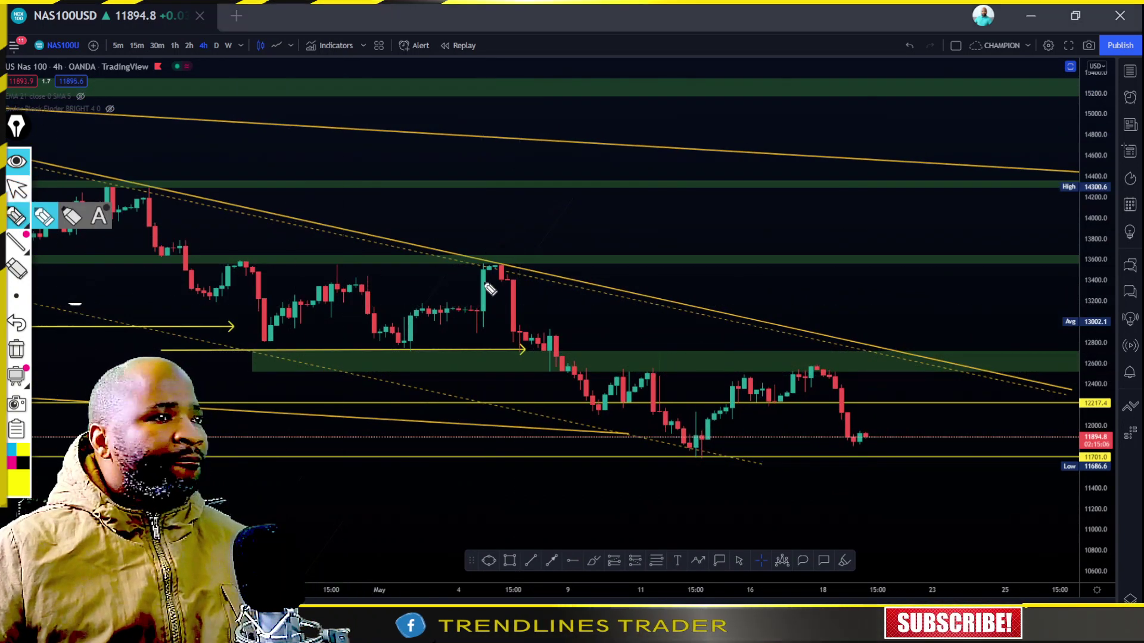
{"action": "left_click", "coordinate": [271, 363]}
{"action": "left_click_drag", "start_coordinate": [436, 363], "coordinate": [599, 363]}
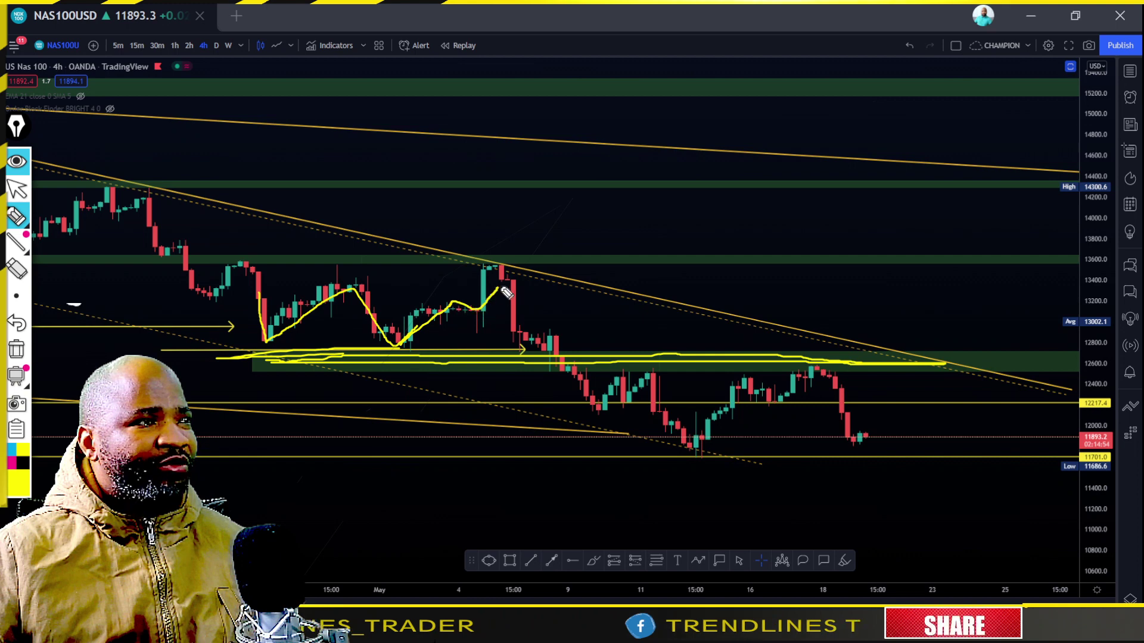
- Trace the price break below the green zone and its retests from beneath, re-emphasise the zone, and clear all marks
{"action": "mouse_move", "coordinate": [554, 368]}
{"action": "left_mouse_down"}
{"action": "mouse_move", "coordinate": [591, 409]}
{"action": "mouse_move", "coordinate": [651, 364]}
{"action": "mouse_move", "coordinate": [658, 393]}
{"action": "left_mouse_up"}
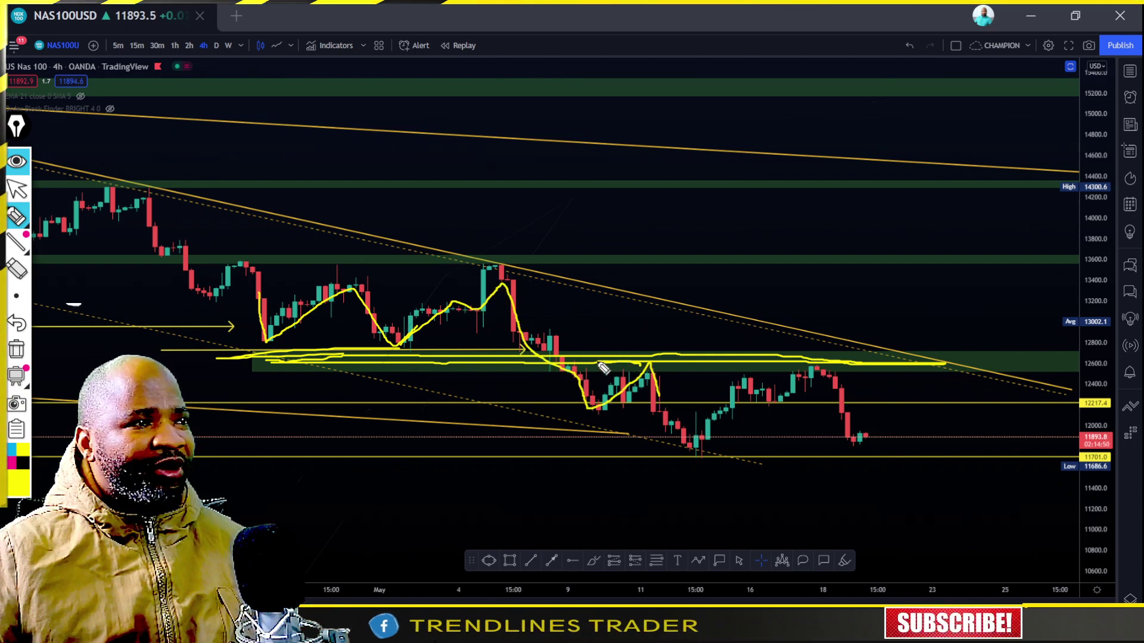
{"action": "mouse_move", "coordinate": [652, 393]}
{"action": "left_mouse_down"}
{"action": "mouse_move", "coordinate": [714, 419]}
{"action": "mouse_move", "coordinate": [751, 379]}
{"action": "left_mouse_up"}
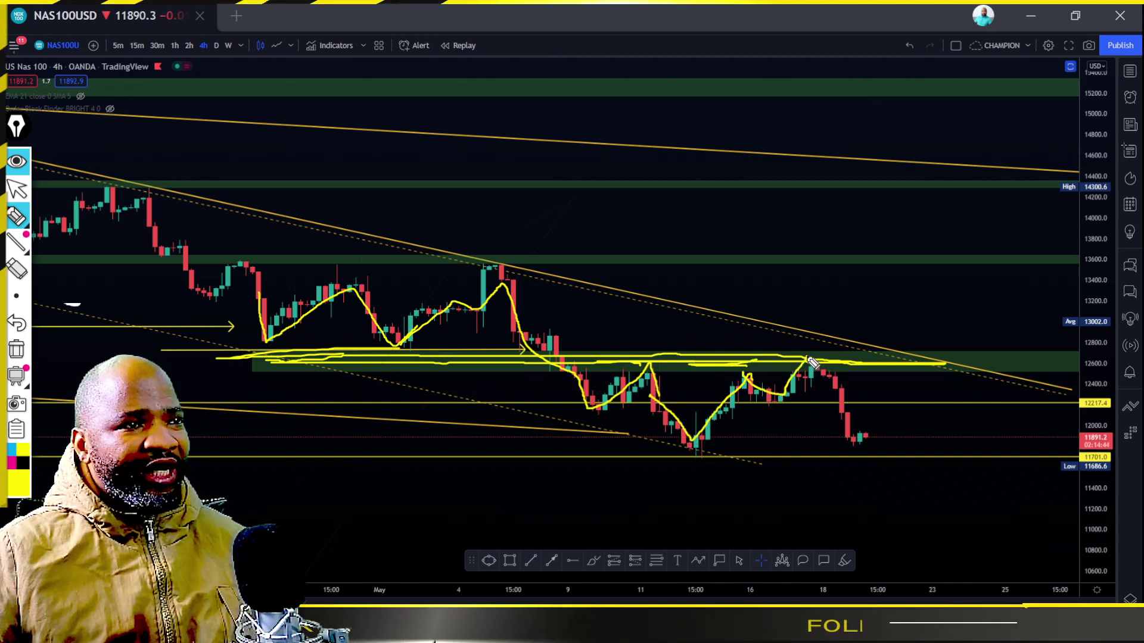
{"action": "left_click_drag", "start_coordinate": [758, 374], "coordinate": [686, 365]}
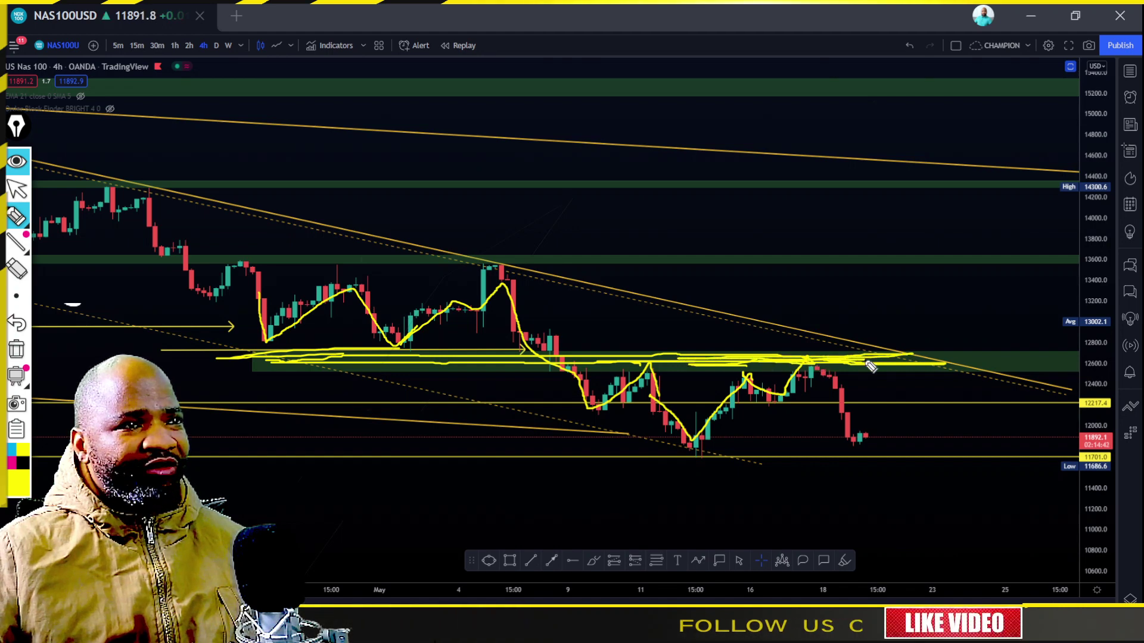
{"action": "left_click", "coordinate": [16, 348]}
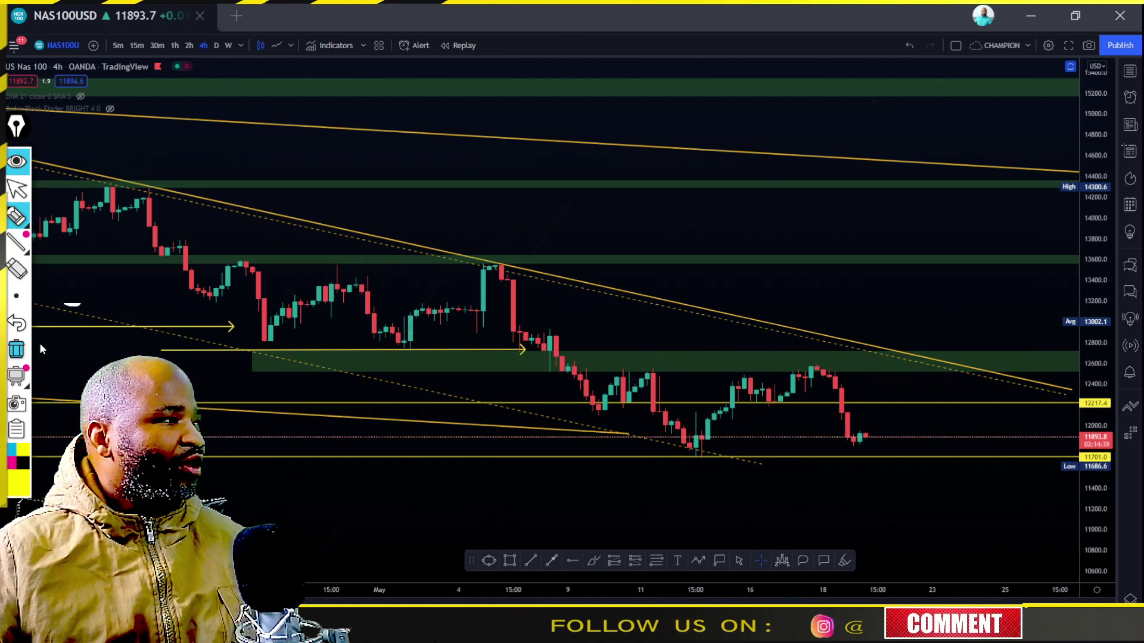
- Mark the level above the 18 May swing high, and draw a stepped upward projection to the 14,300 zone with a horizontal line above it
{"action": "left_click_drag", "start_coordinate": [758, 364], "coordinate": [900, 364]}
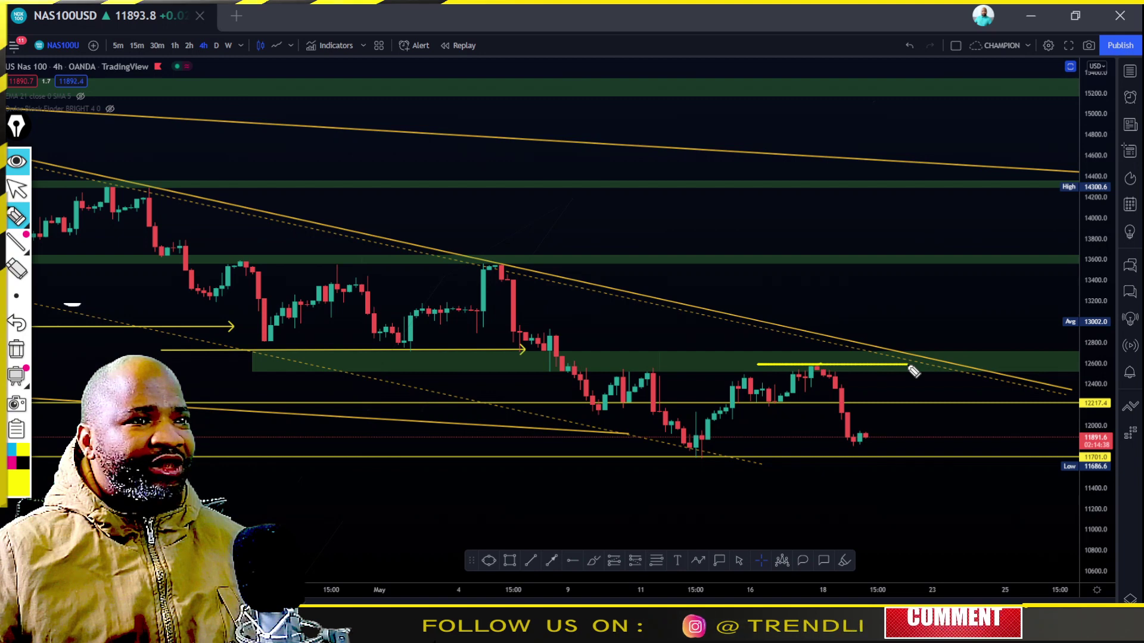
{"action": "mouse_move", "coordinate": [812, 365]}
{"action": "left_mouse_down"}
{"action": "mouse_move", "coordinate": [901, 365]}
{"action": "mouse_move", "coordinate": [745, 359]}
{"action": "left_mouse_up"}
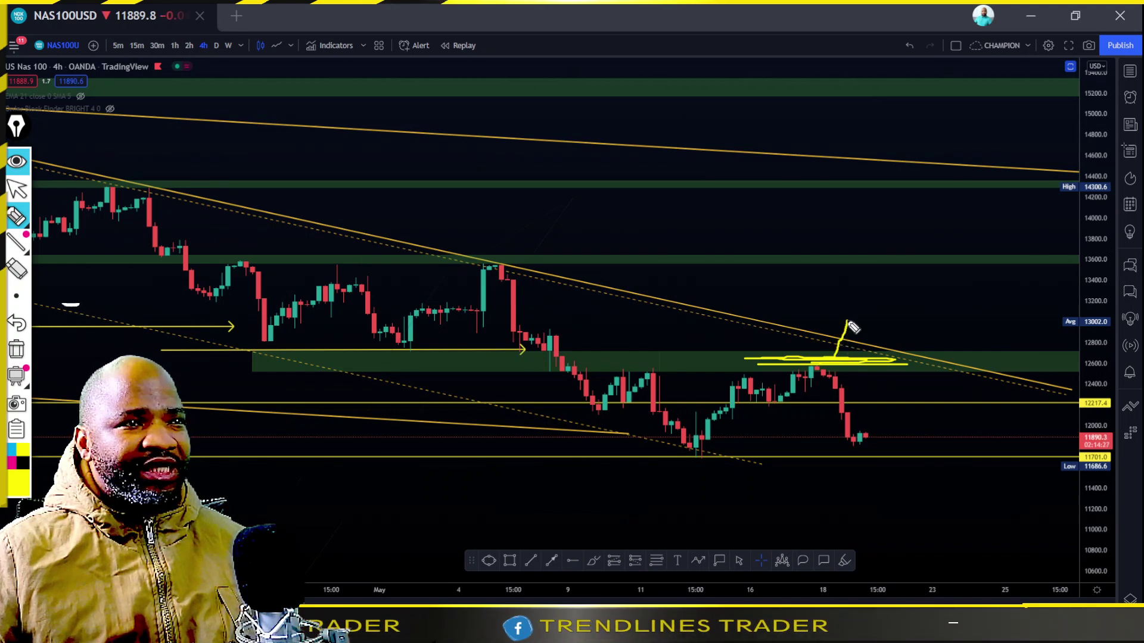
{"action": "left_click_drag", "start_coordinate": [911, 314], "coordinate": [940, 223]}
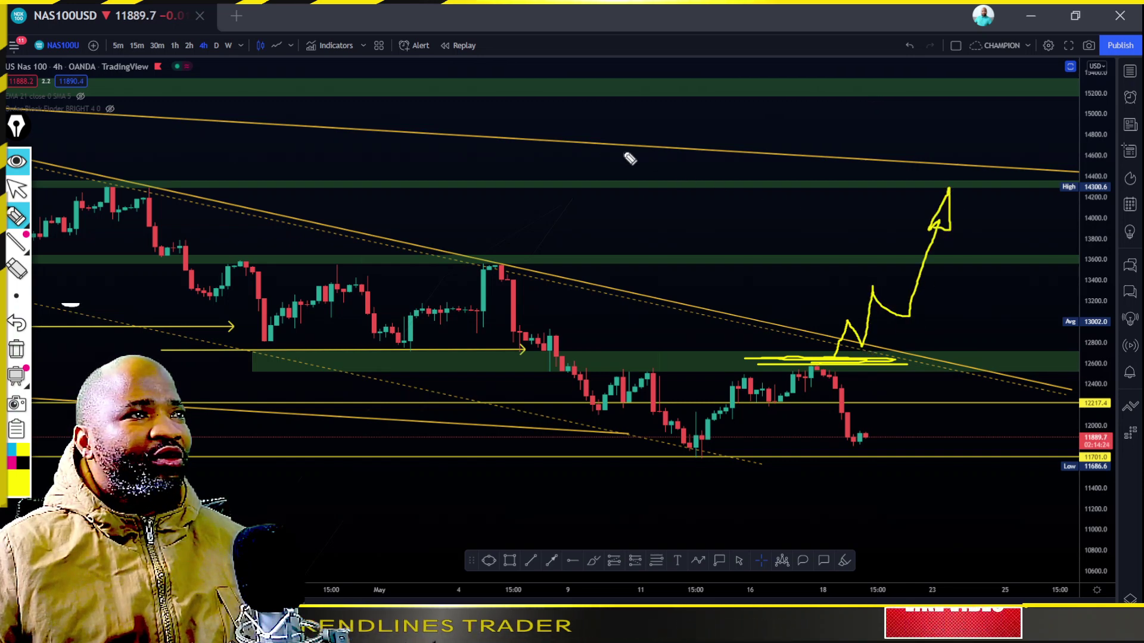
{"action": "left_click_drag", "start_coordinate": [563, 153], "coordinate": [960, 155]}
{"action": "mouse_move", "coordinate": [17, 242]}
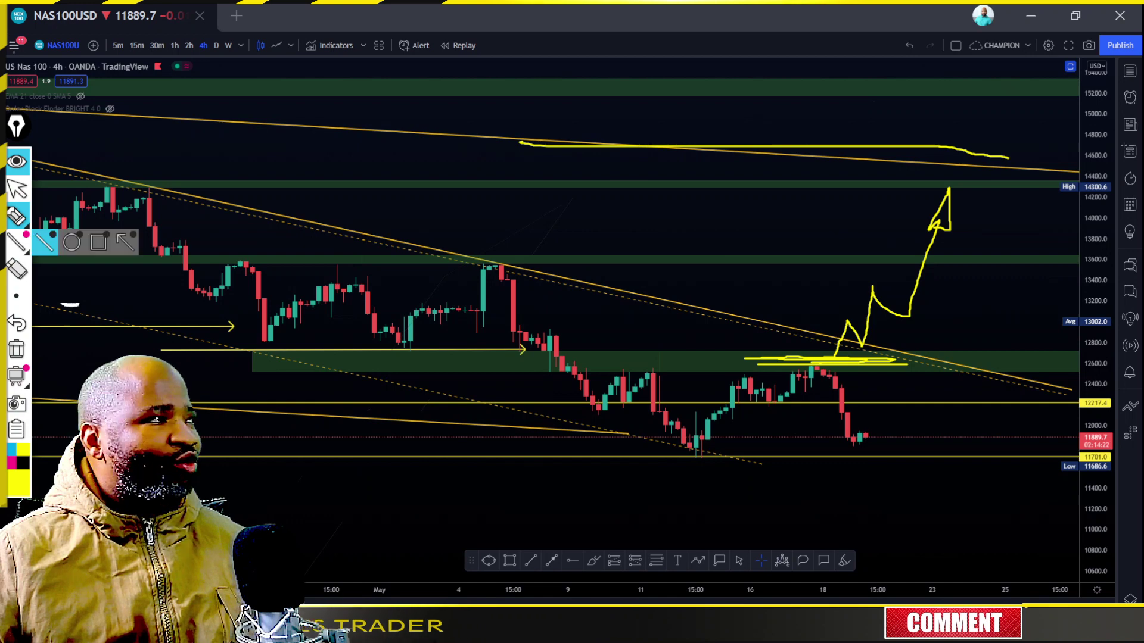
{"action": "left_click", "coordinate": [17, 189]}
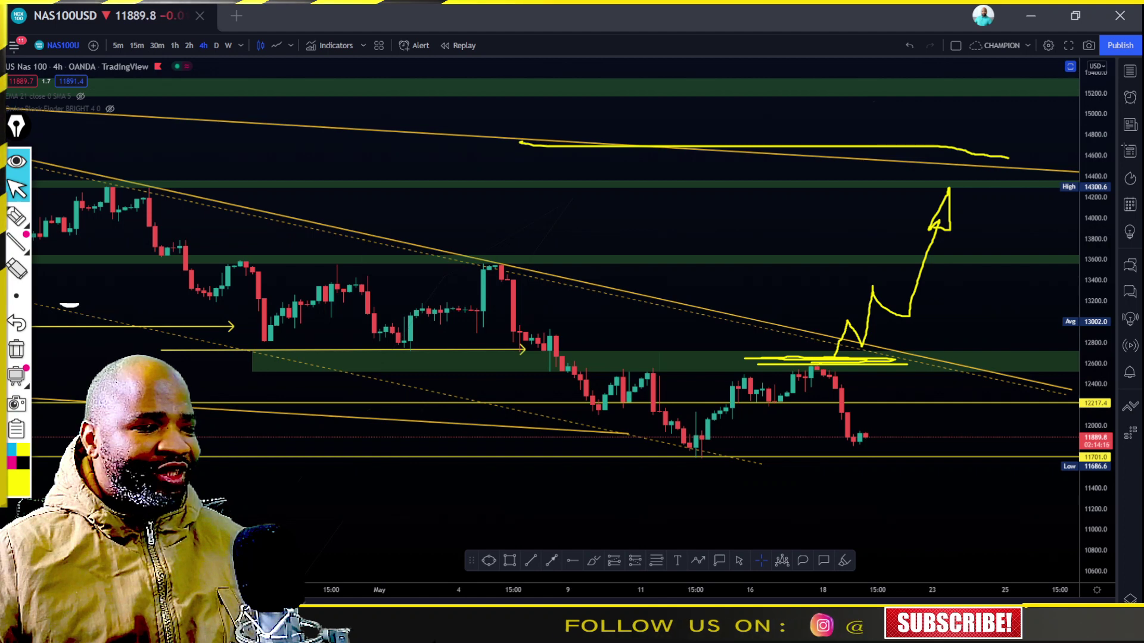
{"action": "left_click", "coordinate": [16, 241]}
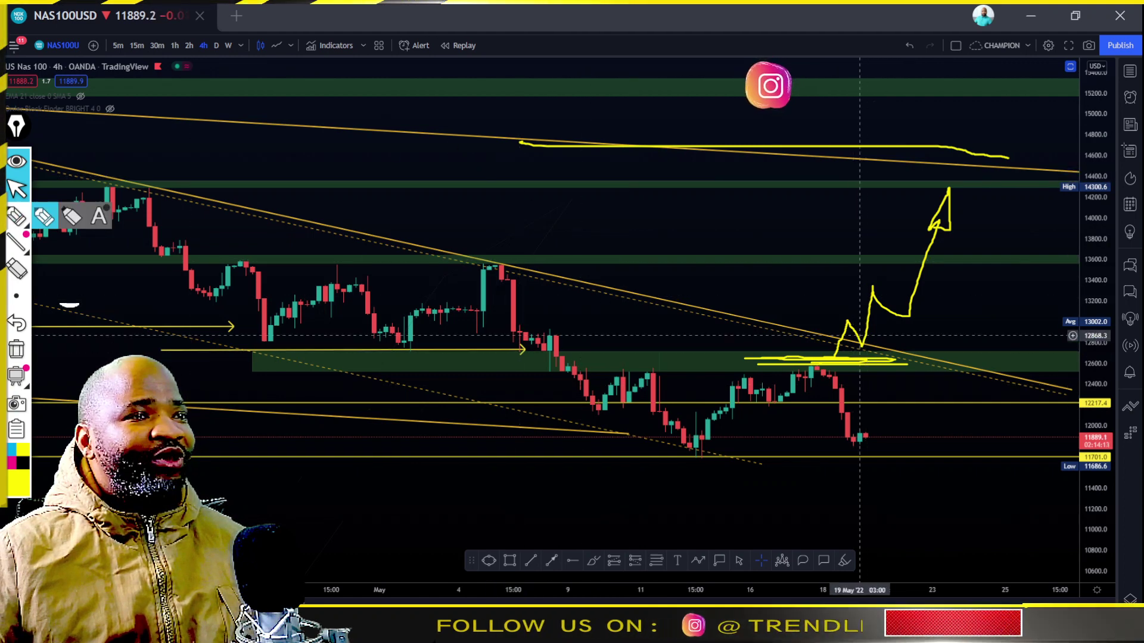
{"action": "left_click", "coordinate": [17, 216]}
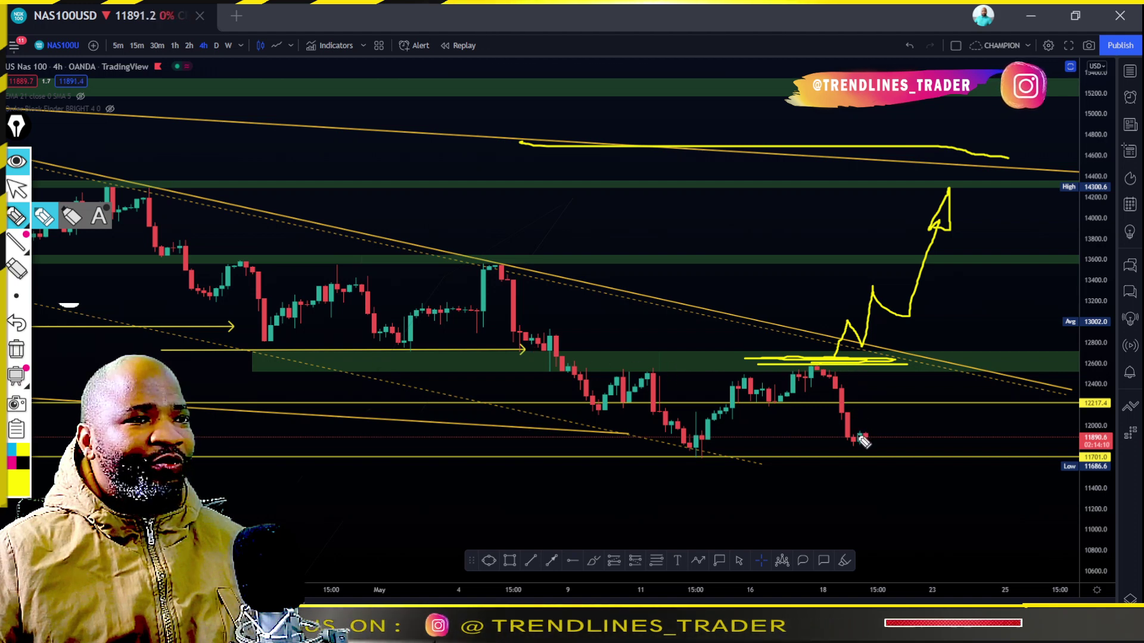
- Draw a downward arrow from the lowest green zone to about 12,000, and clear all pen marks
{"action": "left_click_drag", "start_coordinate": [834, 365], "coordinate": [885, 416]}
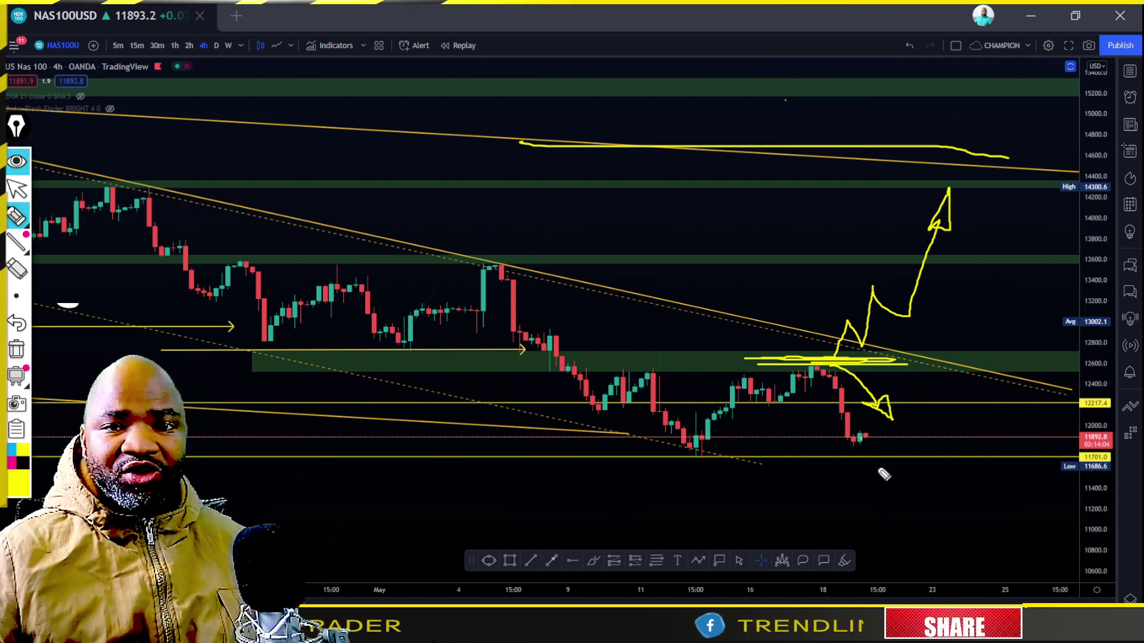
{"action": "left_click", "coordinate": [19, 189]}
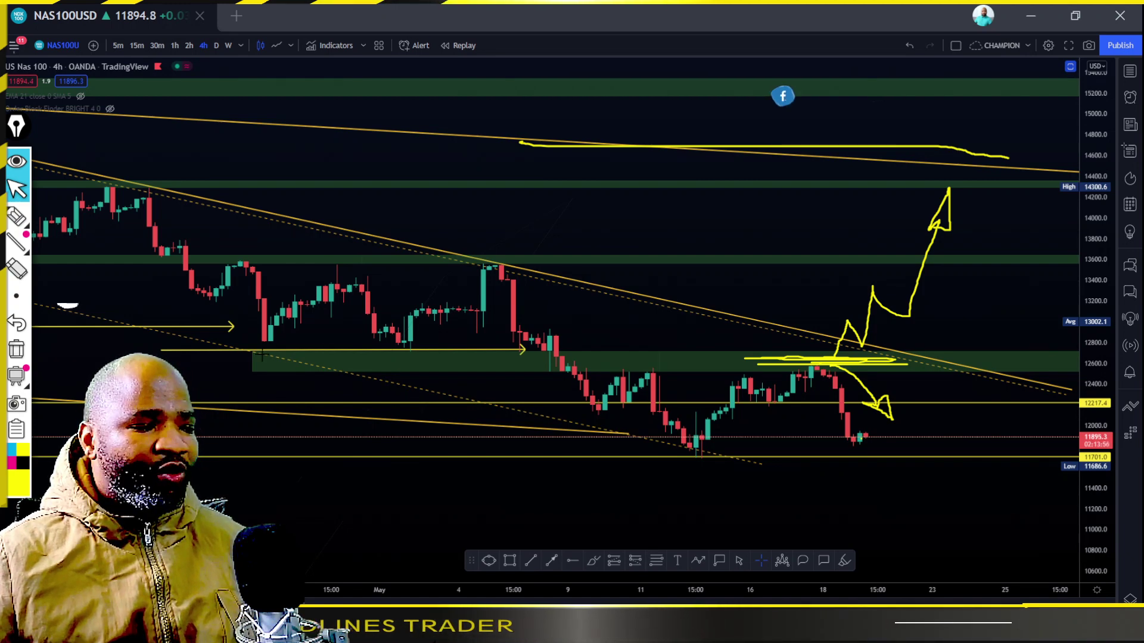
{"action": "left_click", "coordinate": [17, 216]}
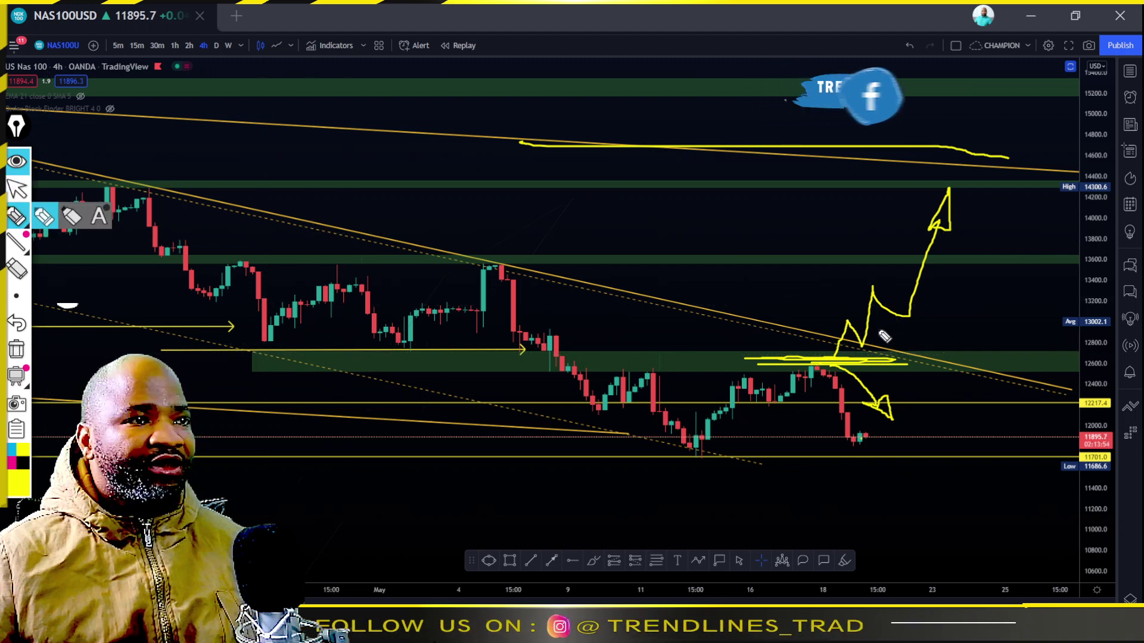
{"action": "key", "text": "ctrl+shift+c"}
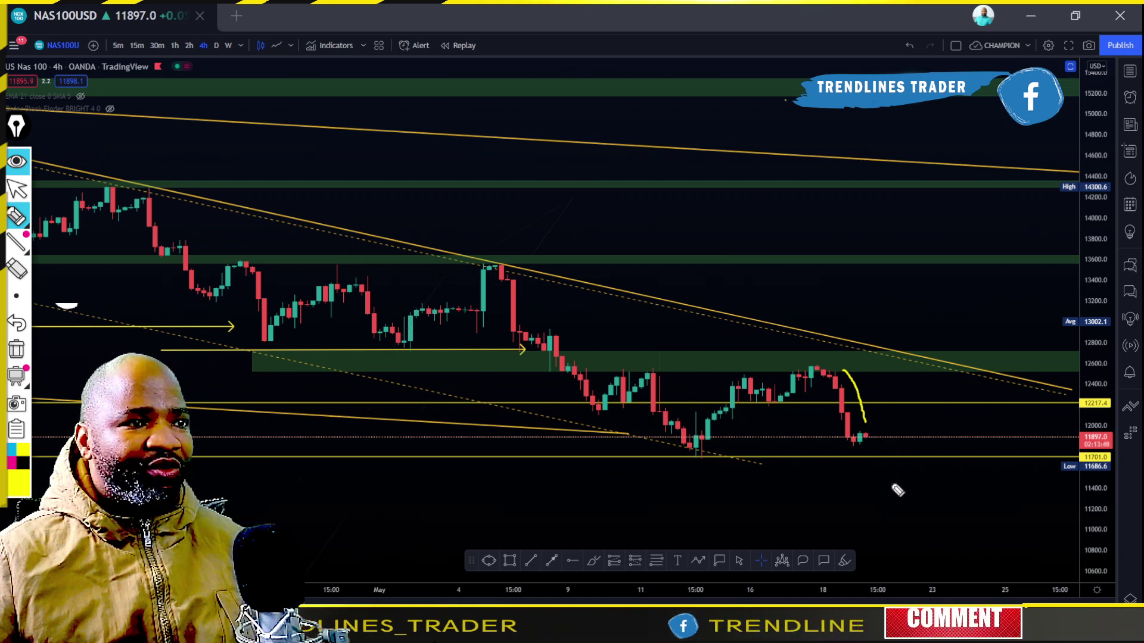
- Outline the small pullback after the 18 May drop and trace the drop beside it, erasing the curve above
{"action": "mouse_move", "coordinate": [846, 453]}
{"action": "left_mouse_down"}
{"action": "mouse_move", "coordinate": [876, 439]}
{"action": "mouse_move", "coordinate": [863, 438]}
{"action": "left_mouse_up"}
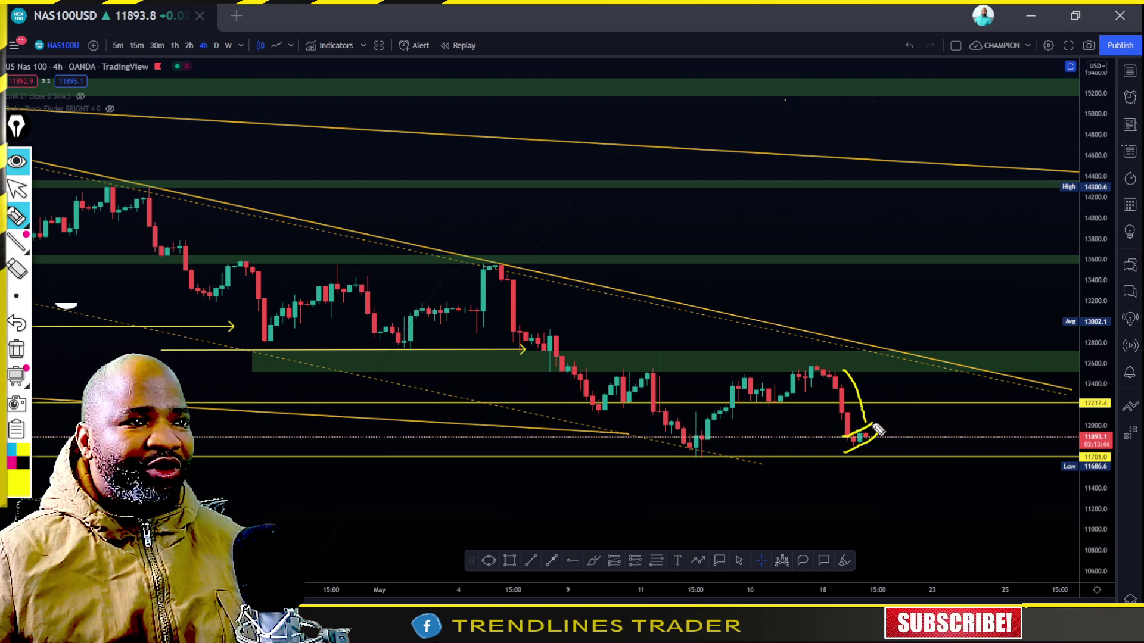
{"action": "left_click_drag", "start_coordinate": [841, 392], "coordinate": [848, 444]}
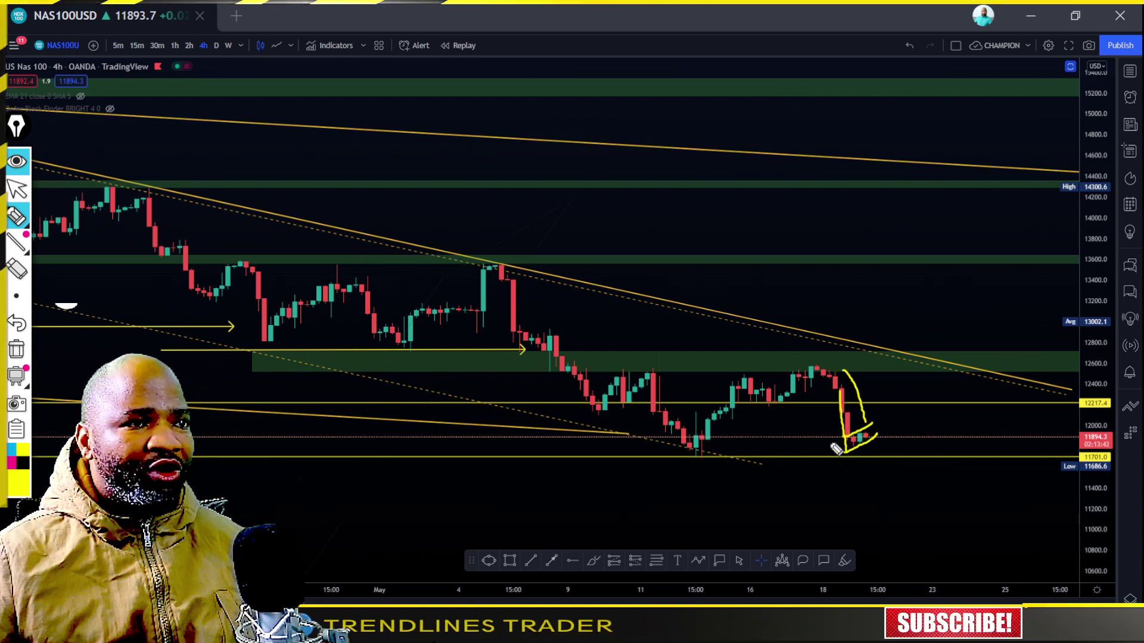
{"action": "key", "text": "ctrl+shift+e"}
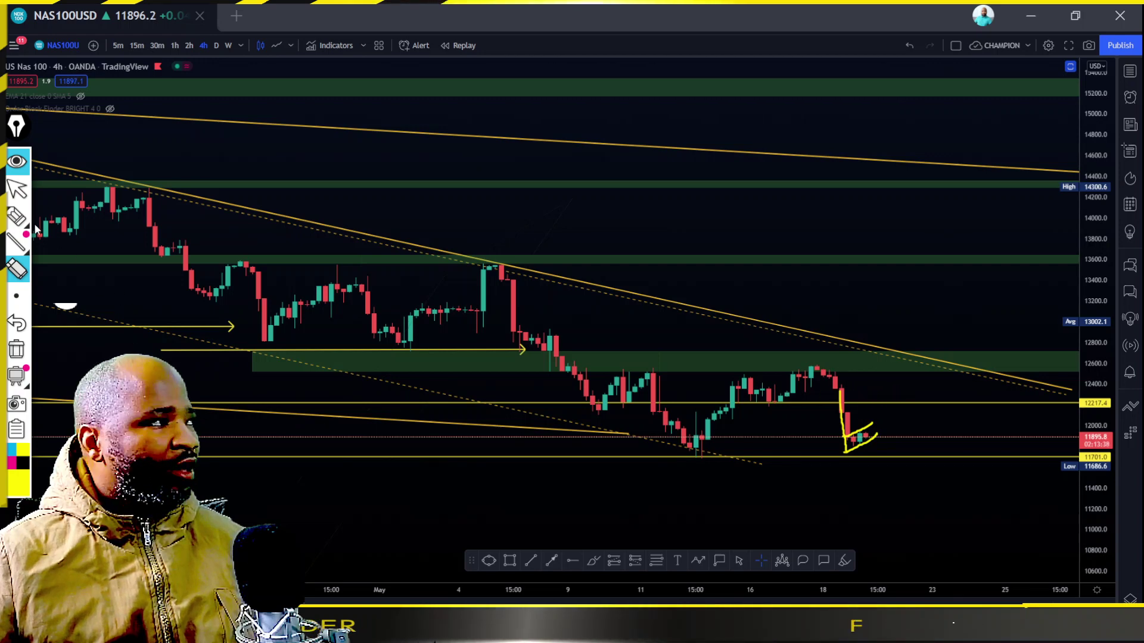
- Highlight the 11,701 support with horizontal pen lines, and draw a stepped upward arrow to the descending trendline near 12,600
{"action": "left_click", "coordinate": [18, 215]}
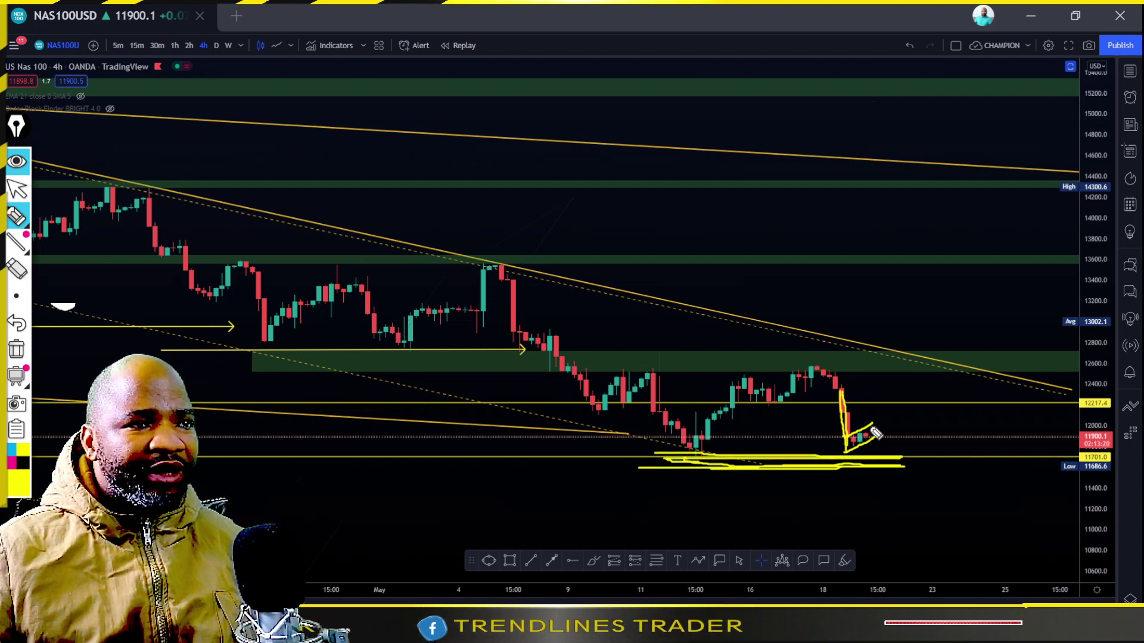
{"action": "left_click_drag", "start_coordinate": [880, 439], "coordinate": [894, 416]}
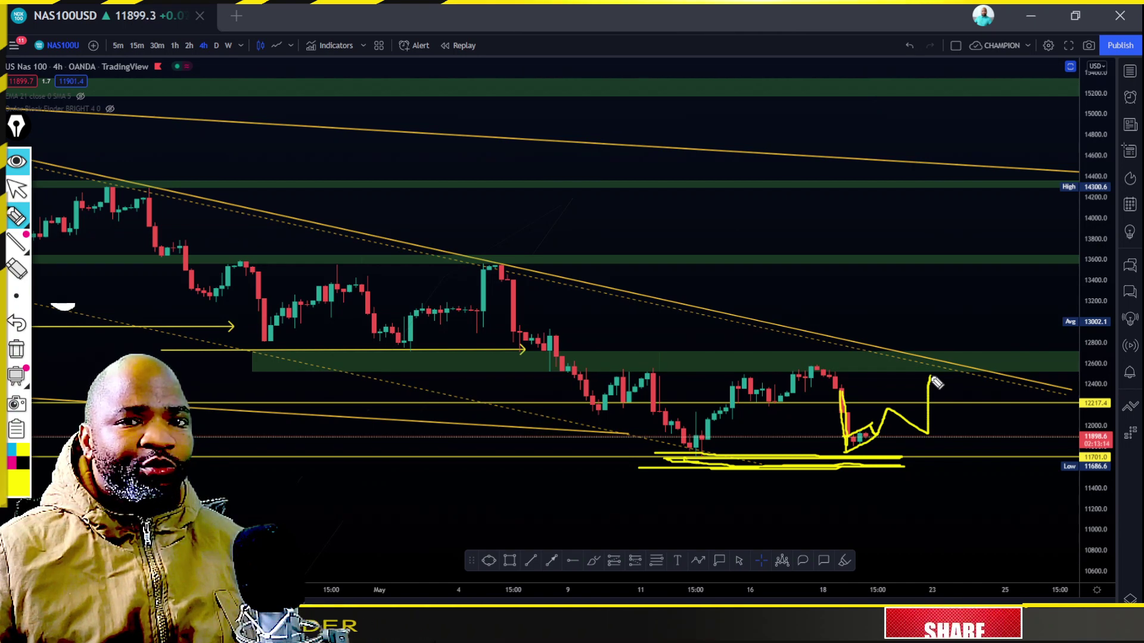
{"action": "mouse_move", "coordinate": [941, 372]}
{"action": "left_mouse_down"}
{"action": "mouse_move", "coordinate": [945, 383]}
{"action": "mouse_move", "coordinate": [927, 377]}
{"action": "left_mouse_up"}
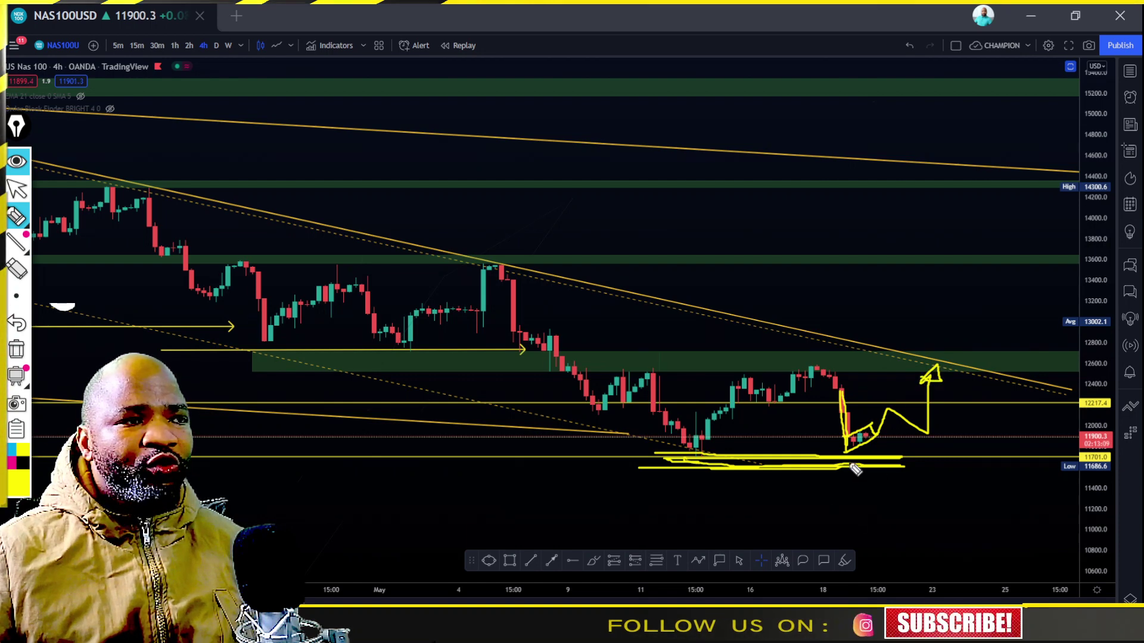
- Label the low LL and draw a stepped downward projection through the 11,701 support to about 11,100, and clear all marks
{"action": "left_click_drag", "start_coordinate": [872, 431], "coordinate": [890, 494]}
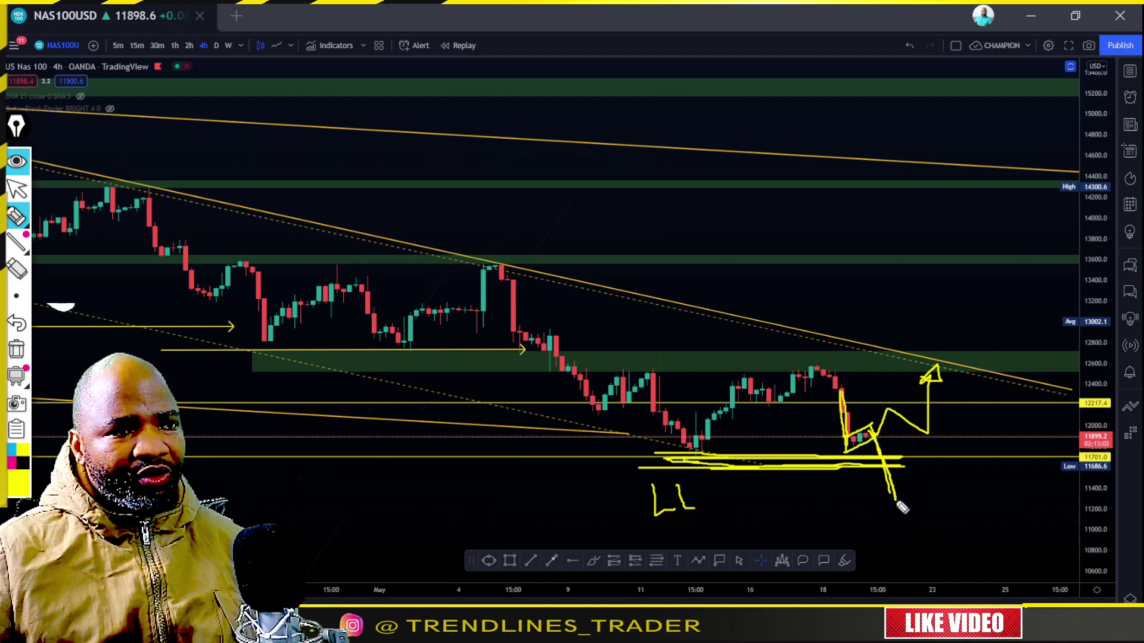
{"action": "mouse_move", "coordinate": [904, 514]}
{"action": "left_mouse_down"}
{"action": "mouse_move", "coordinate": [963, 473]}
{"action": "mouse_move", "coordinate": [987, 514]}
{"action": "mouse_move", "coordinate": [1009, 497]}
{"action": "mouse_move", "coordinate": [1048, 518]}
{"action": "left_mouse_up"}
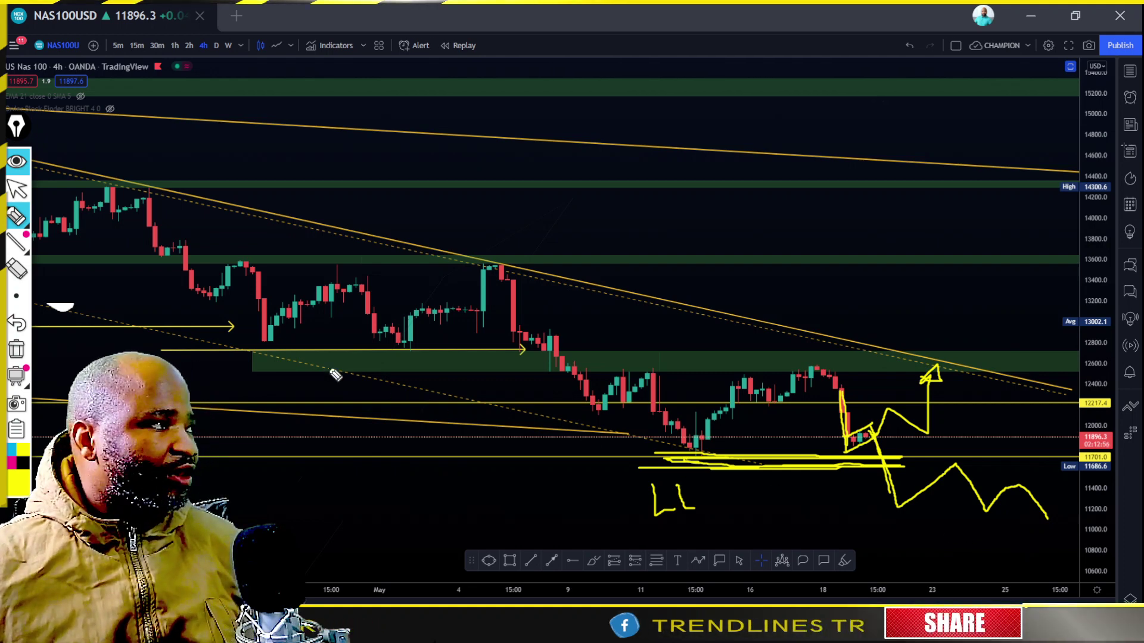
{"action": "left_click", "coordinate": [16, 348]}
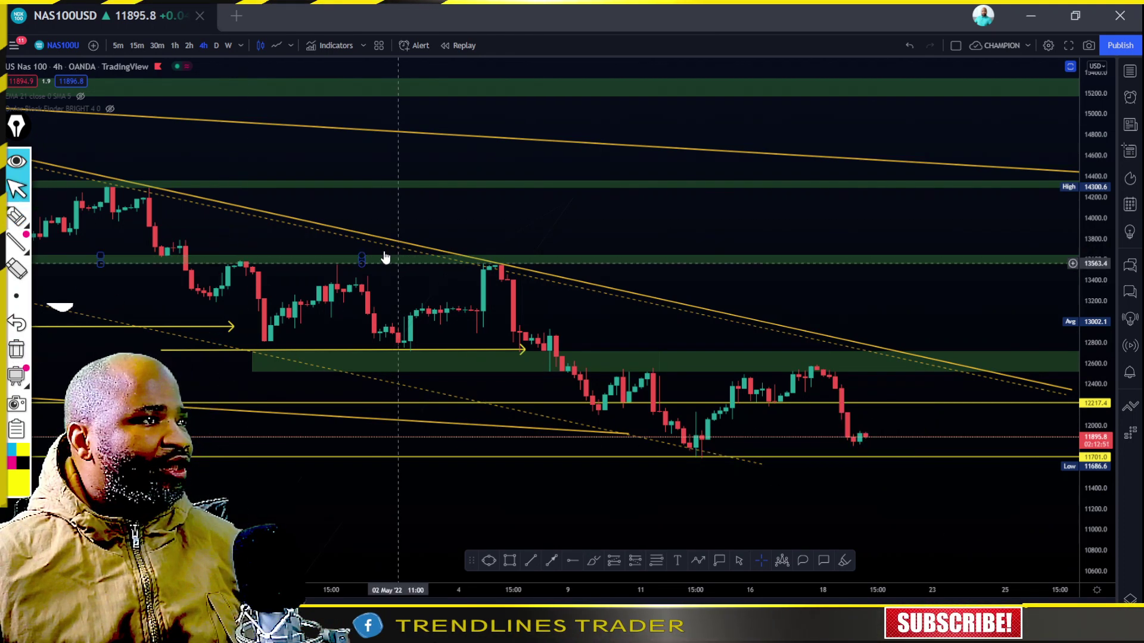
- Draw a horizontal pen neckline along the lower edge of the lowest green zone, across the highs near 12,500
{"action": "scroll", "coordinate": [689, 340], "scroll_direction": "up", "scroll_amount": 2}
{"action": "scroll", "coordinate": [690, 340], "scroll_direction": "down", "scroll_amount": 3}
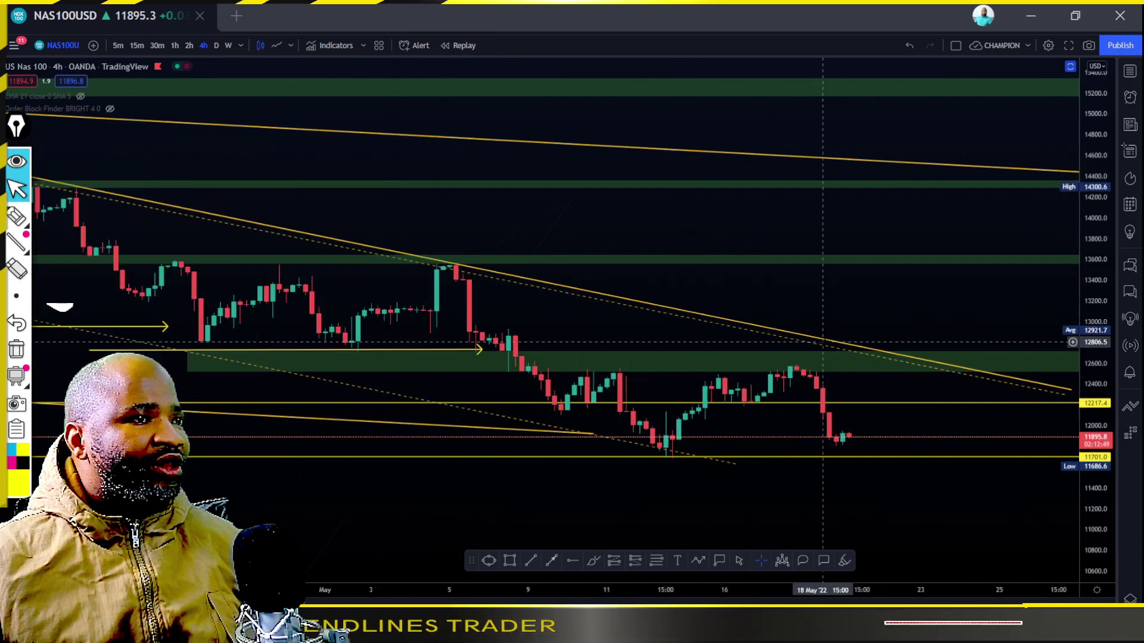
{"action": "left_click_drag", "start_coordinate": [1094, 442], "coordinate": [967, 452]}
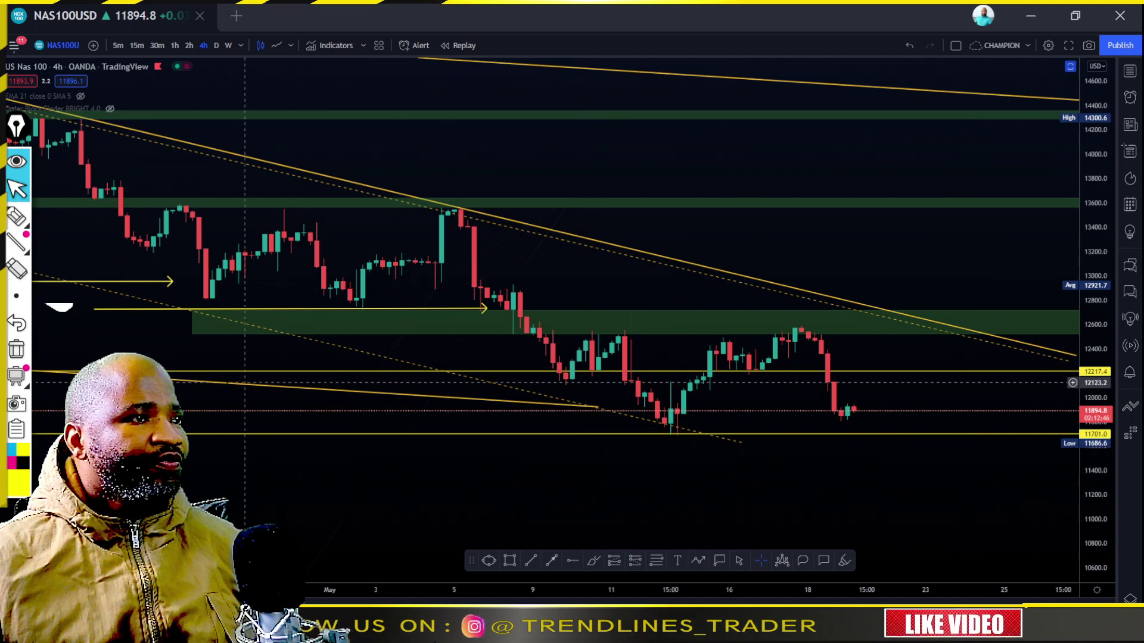
{"action": "left_click", "coordinate": [17, 215]}
{"action": "left_click_drag", "start_coordinate": [542, 341], "coordinate": [685, 345]}
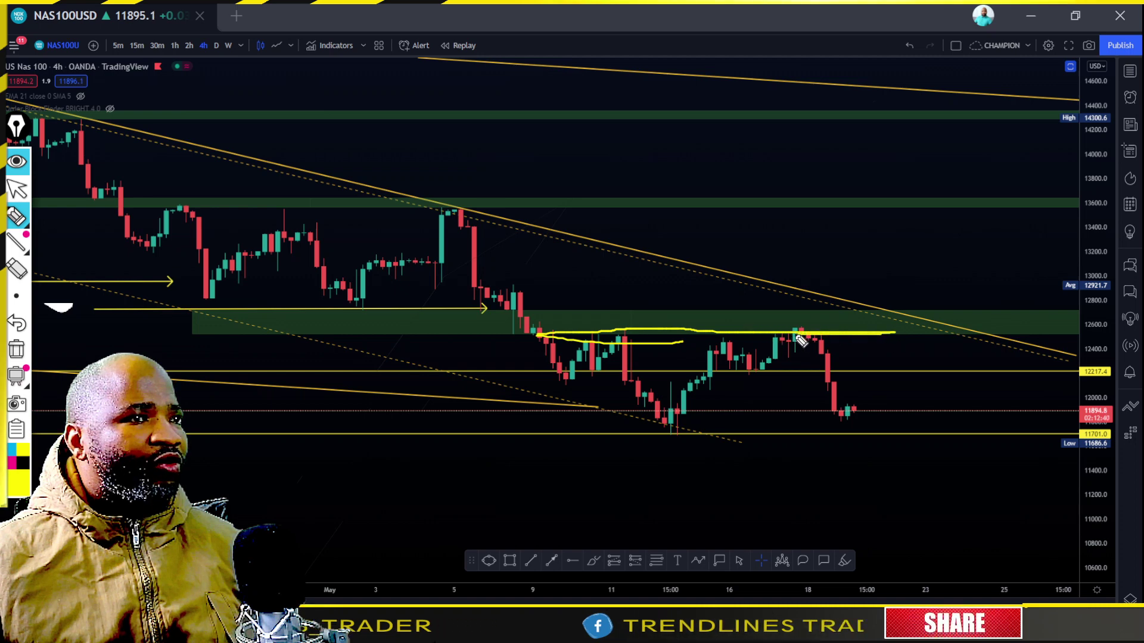
{"action": "left_click_drag", "start_coordinate": [689, 341], "coordinate": [473, 331]}
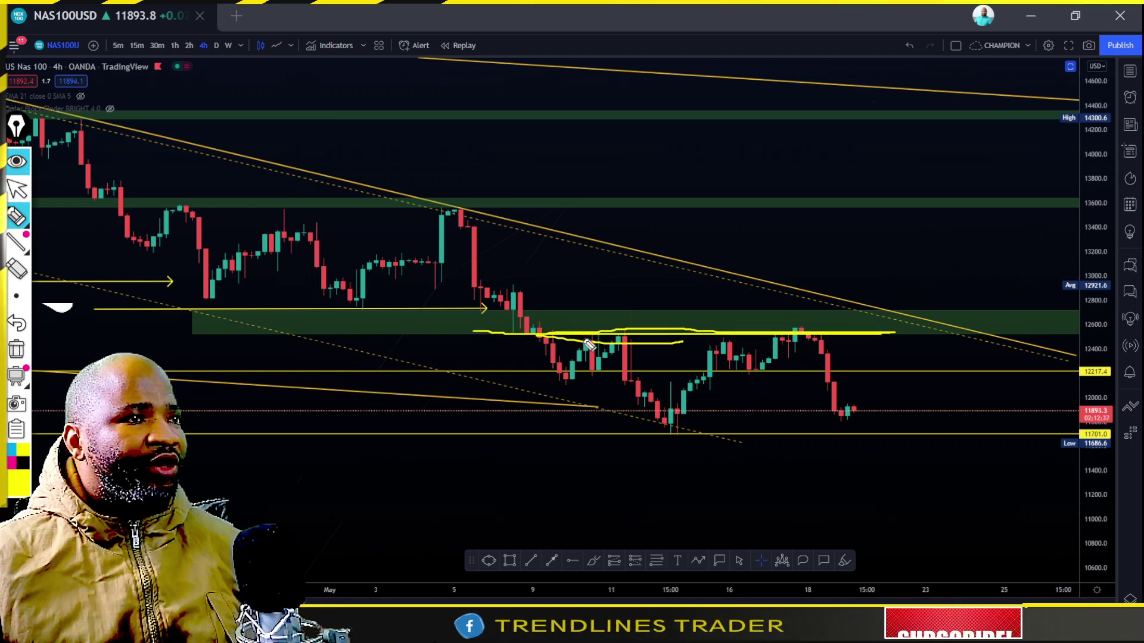
- Trace the inverse head-and-shoulders troughs under the neckline, reinforce the neckline, and extend the trace upward beyond the trendline
{"action": "mouse_move", "coordinate": [557, 346]}
{"action": "left_mouse_down"}
{"action": "mouse_move", "coordinate": [582, 386]}
{"action": "mouse_move", "coordinate": [634, 334]}
{"action": "mouse_move", "coordinate": [667, 416]}
{"action": "mouse_move", "coordinate": [723, 334]}
{"action": "mouse_move", "coordinate": [751, 367]}
{"action": "mouse_move", "coordinate": [768, 365]}
{"action": "left_mouse_up"}
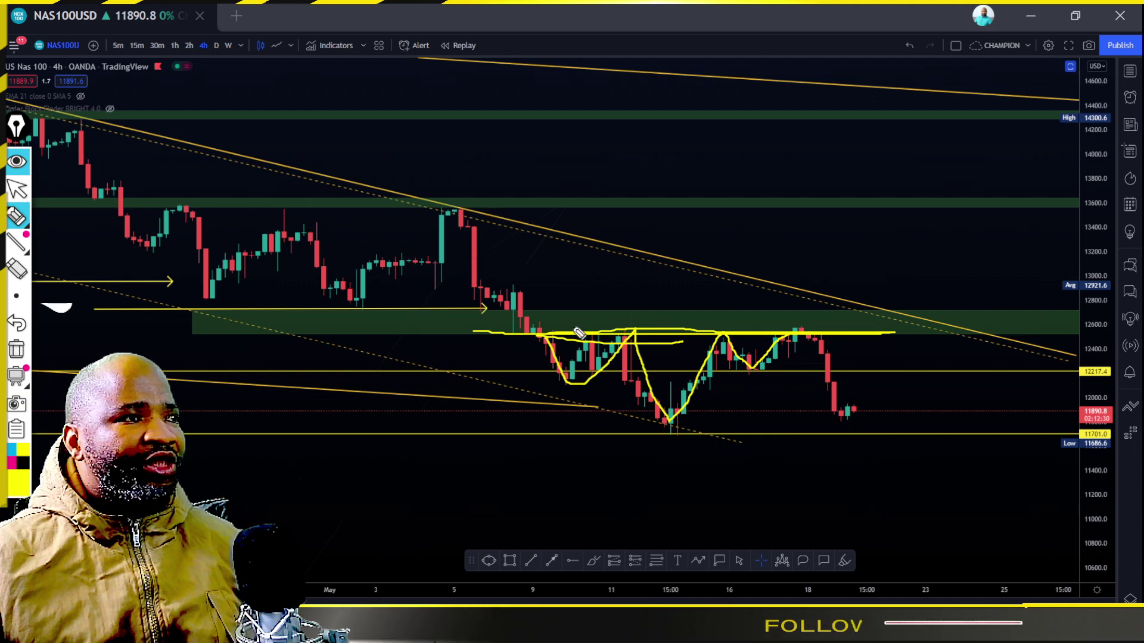
{"action": "mouse_move", "coordinate": [655, 330]}
{"action": "left_mouse_down"}
{"action": "mouse_move", "coordinate": [503, 325]}
{"action": "mouse_move", "coordinate": [886, 329]}
{"action": "mouse_move", "coordinate": [620, 333]}
{"action": "left_mouse_up"}
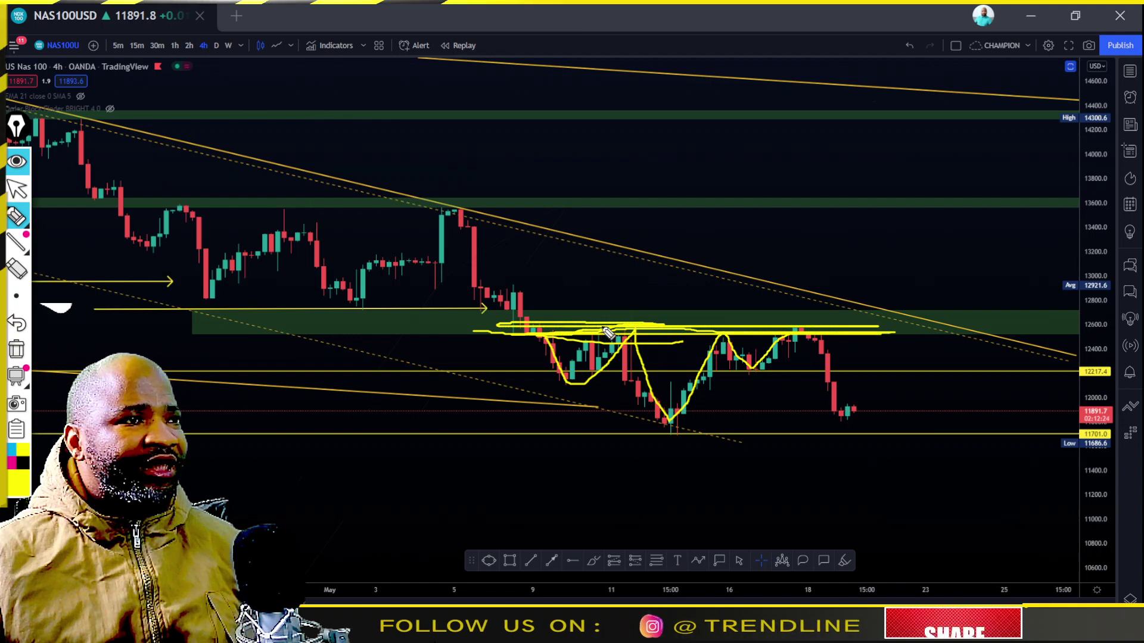
{"action": "mouse_move", "coordinate": [560, 363]}
{"action": "left_mouse_down"}
{"action": "mouse_move", "coordinate": [573, 383]}
{"action": "mouse_move", "coordinate": [630, 332]}
{"action": "mouse_move", "coordinate": [658, 417]}
{"action": "left_mouse_up"}
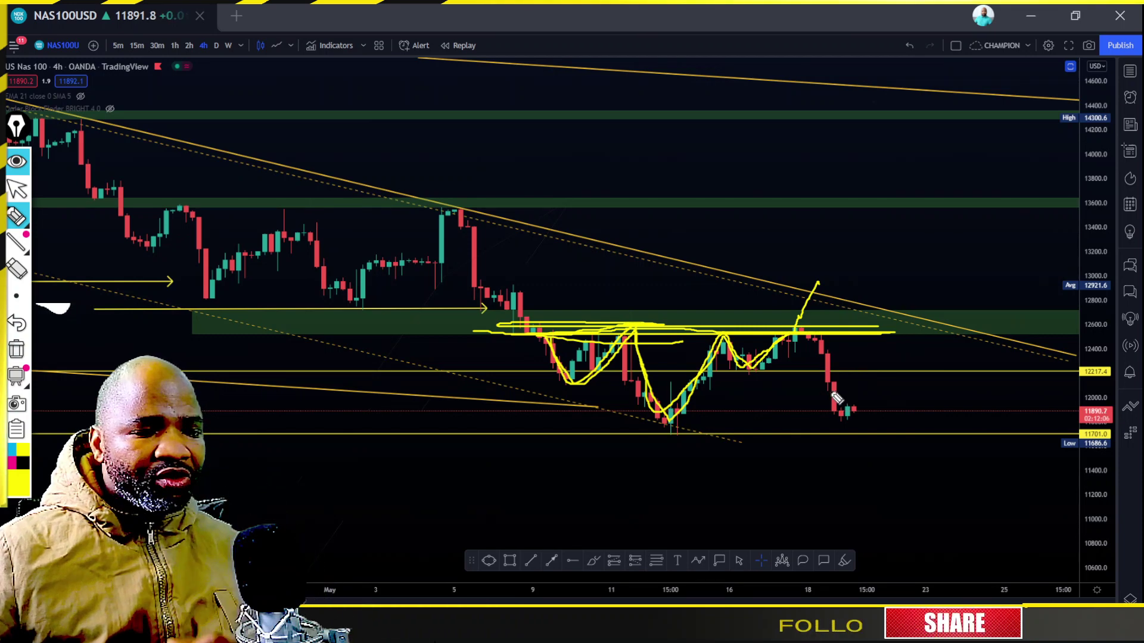
- Reposition the pen toolbar slightly and clear all pen marks from the chart
{"action": "left_click", "coordinate": [17, 189]}
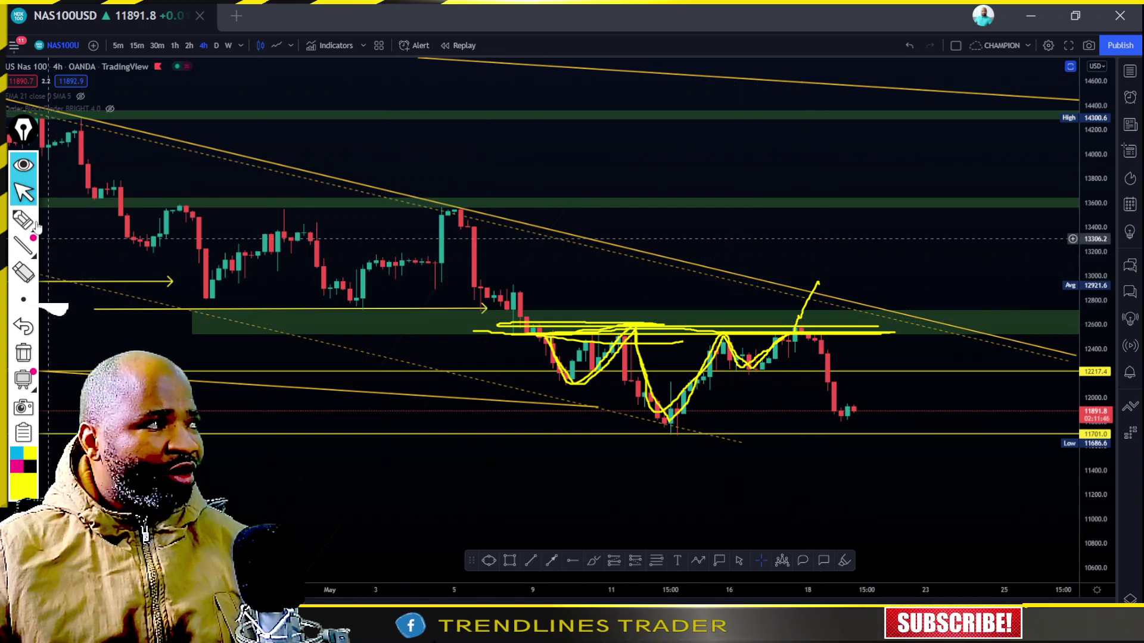
{"action": "left_click_drag", "start_coordinate": [23, 131], "coordinate": [23, 136]}
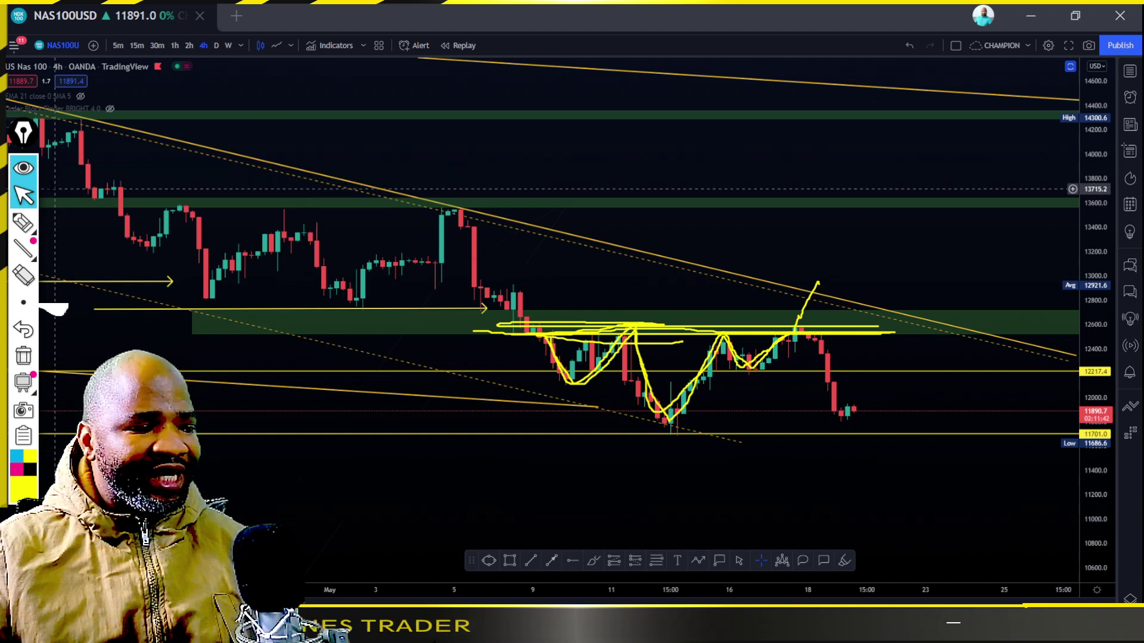
{"action": "left_click_drag", "start_coordinate": [23, 133], "coordinate": [20, 132]}
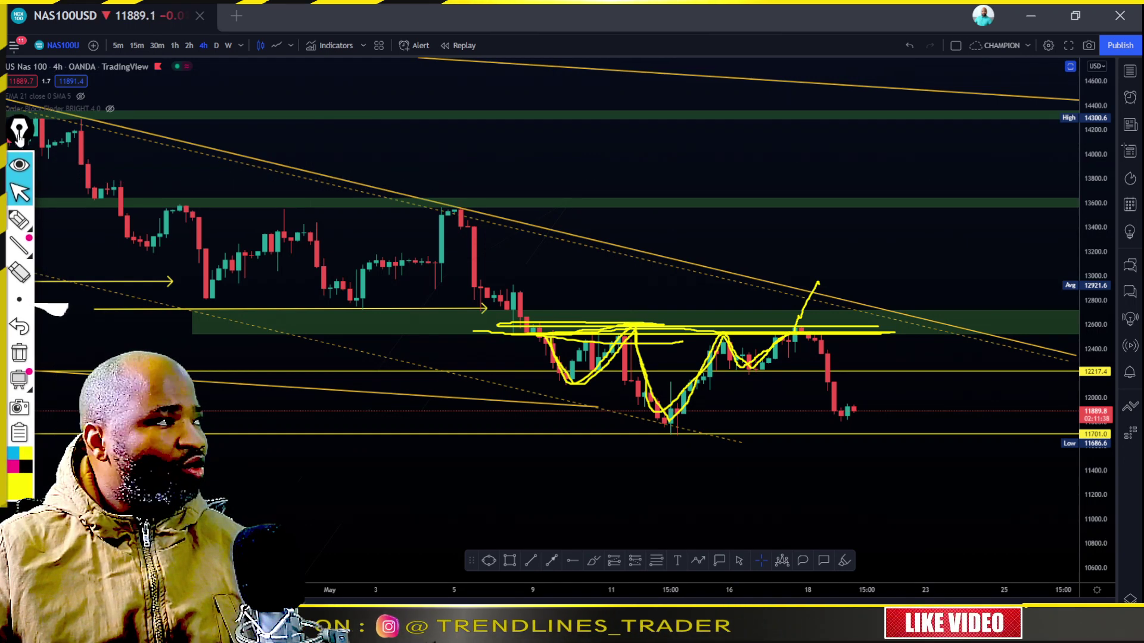
{"action": "left_click", "coordinate": [19, 220]}
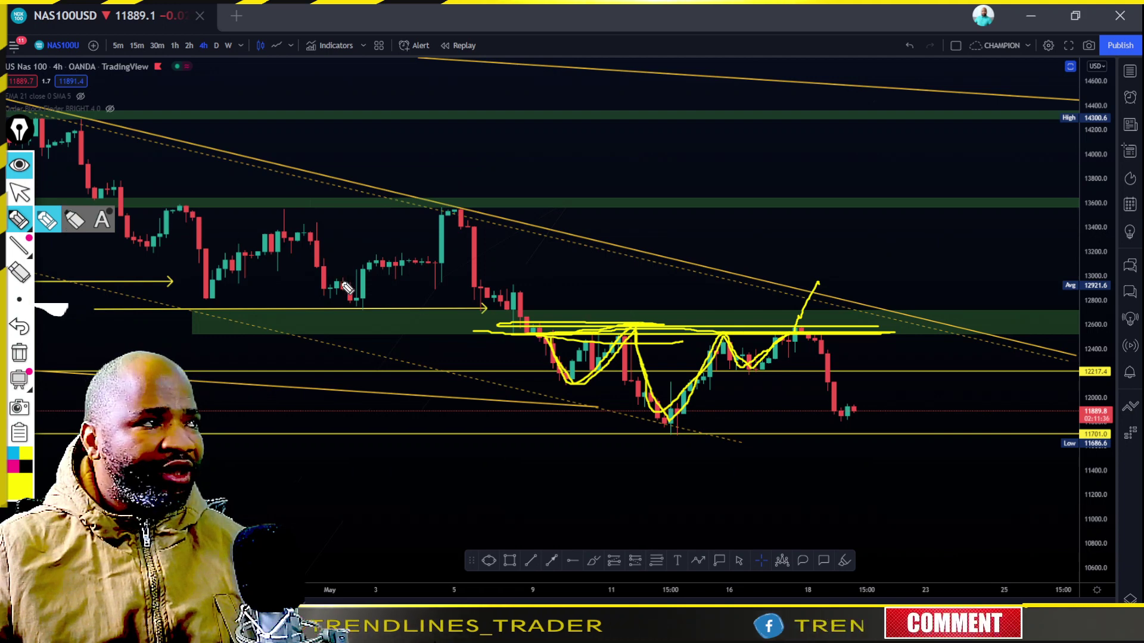
{"action": "left_click", "coordinate": [20, 353]}
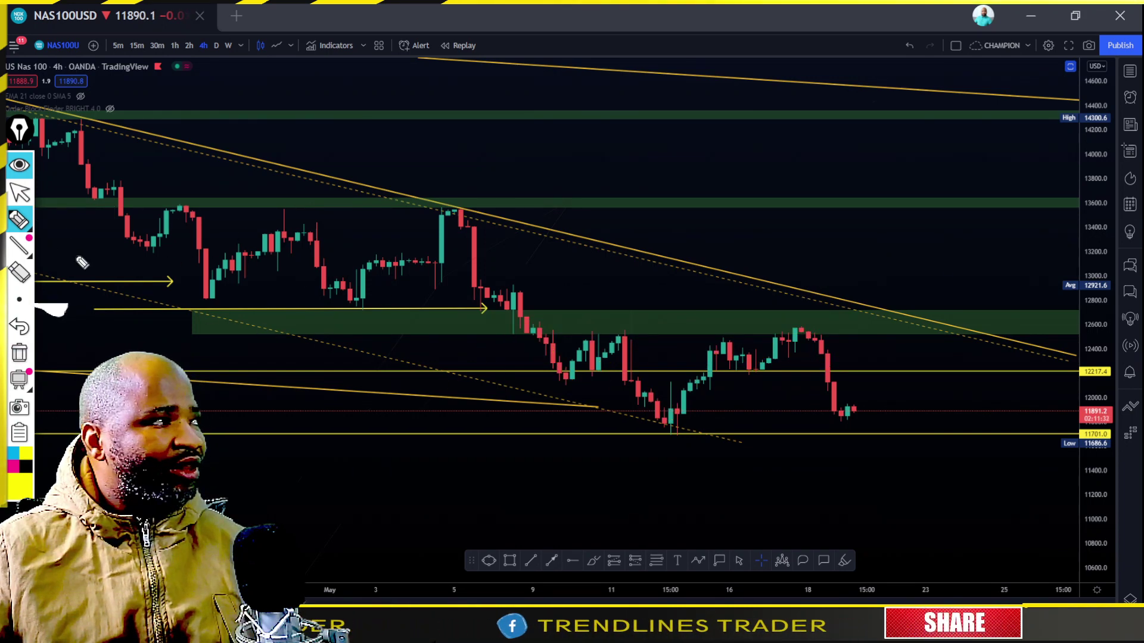
- Enlarge the most recent candles and mark the latest swing high near 12,600 with a horizontal pen line
{"action": "scroll", "coordinate": [673, 437], "scroll_direction": "up", "scroll_amount": 4}
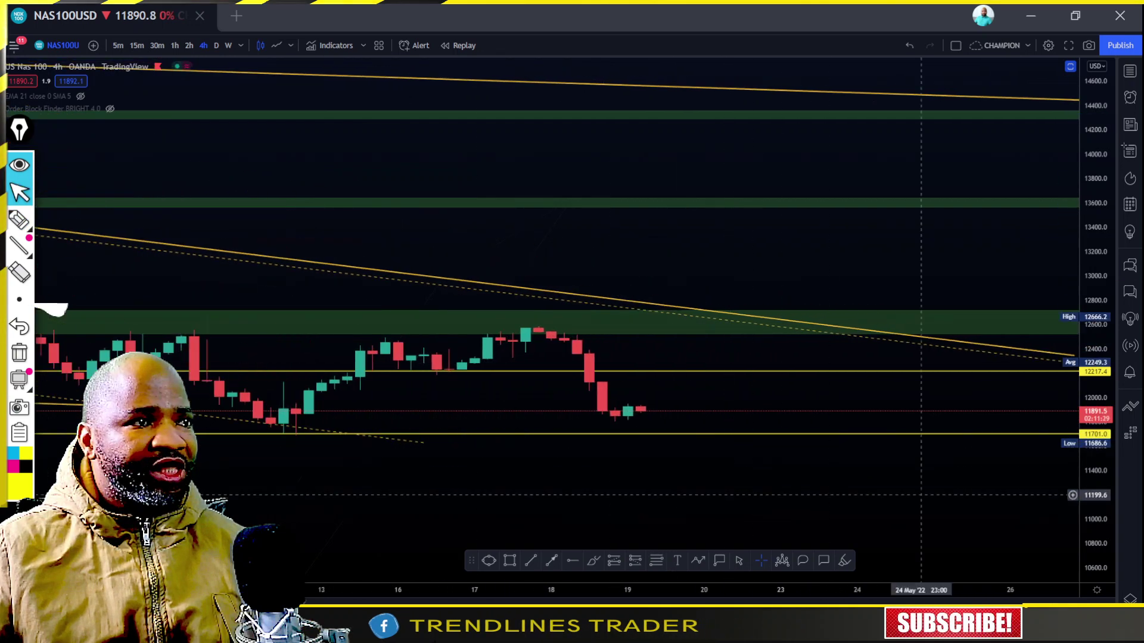
{"action": "left_click_drag", "start_coordinate": [1099, 539], "coordinate": [1099, 441]}
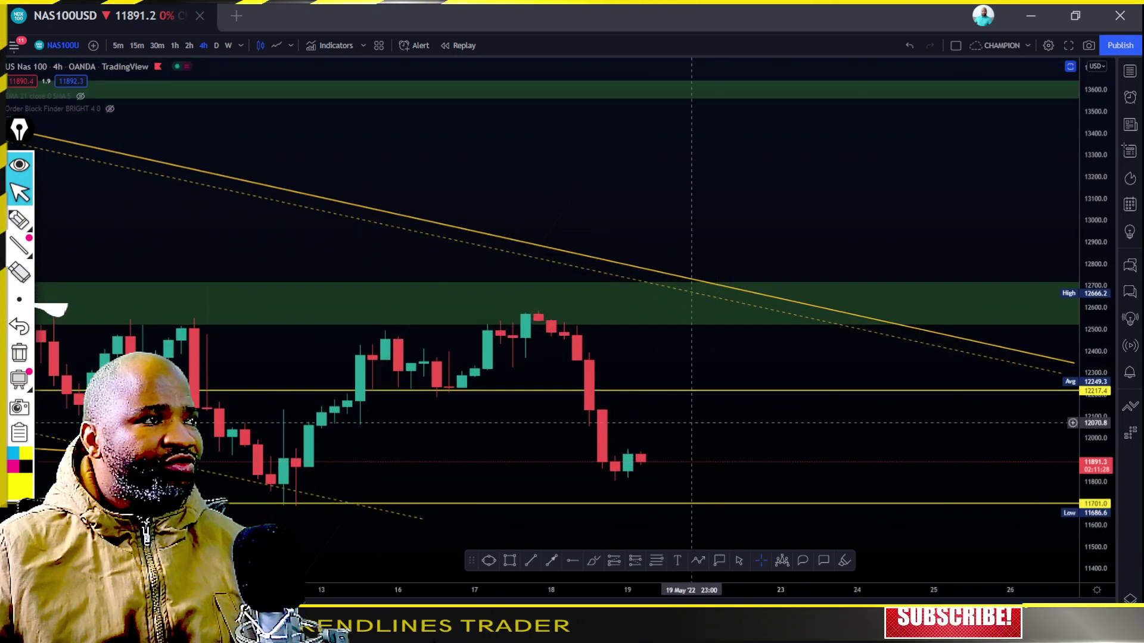
{"action": "left_click_drag", "start_coordinate": [628, 376], "coordinate": [801, 347]}
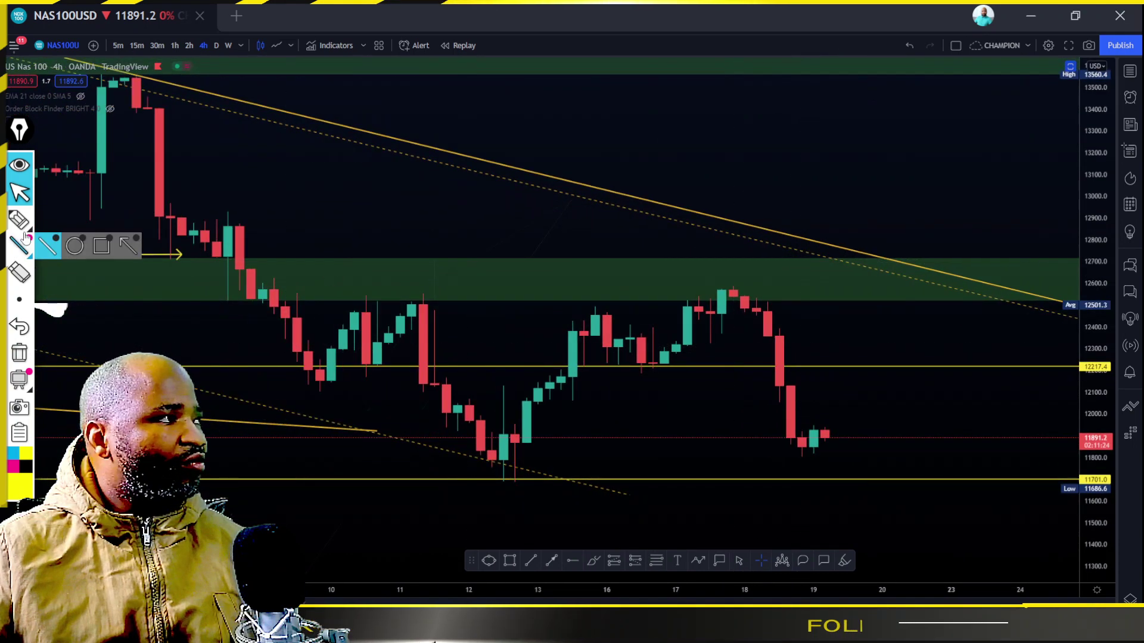
{"action": "mouse_move", "coordinate": [20, 220]}
{"action": "left_click_drag", "start_coordinate": [672, 290], "coordinate": [844, 284]}
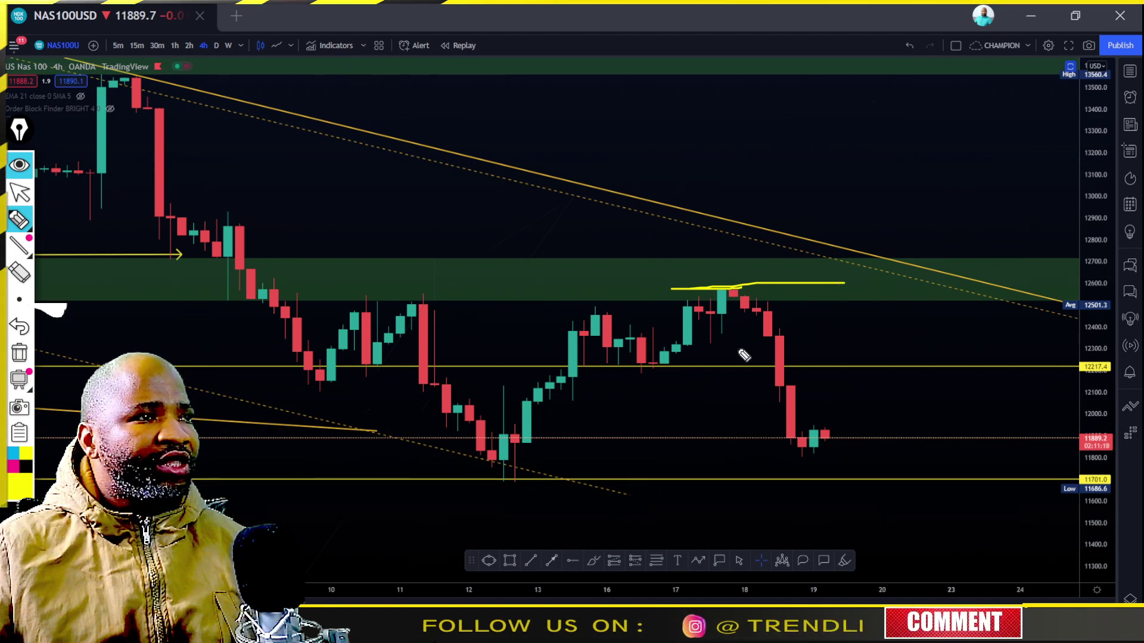
- Outline the rally from the 11,700 low with an arrow, and trace the pullback to 12,217 and the turn upward
{"action": "mouse_move", "coordinate": [511, 434]}
{"action": "left_mouse_down"}
{"action": "mouse_move", "coordinate": [530, 424]}
{"action": "mouse_move", "coordinate": [570, 342]}
{"action": "left_mouse_up"}
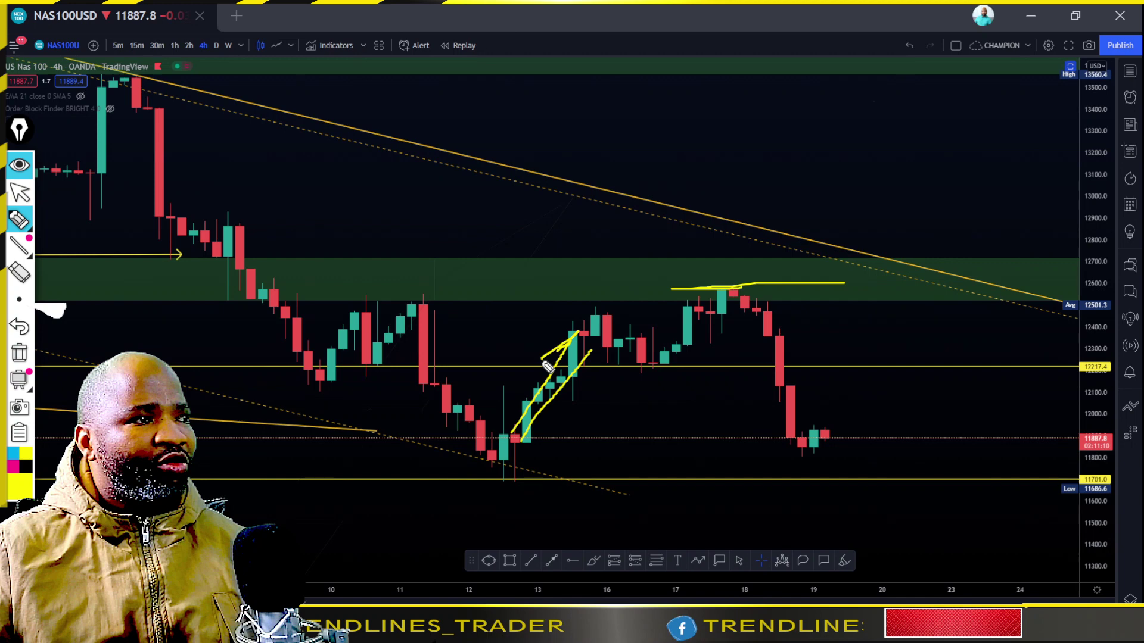
{"action": "left_click_drag", "start_coordinate": [494, 426], "coordinate": [590, 322]}
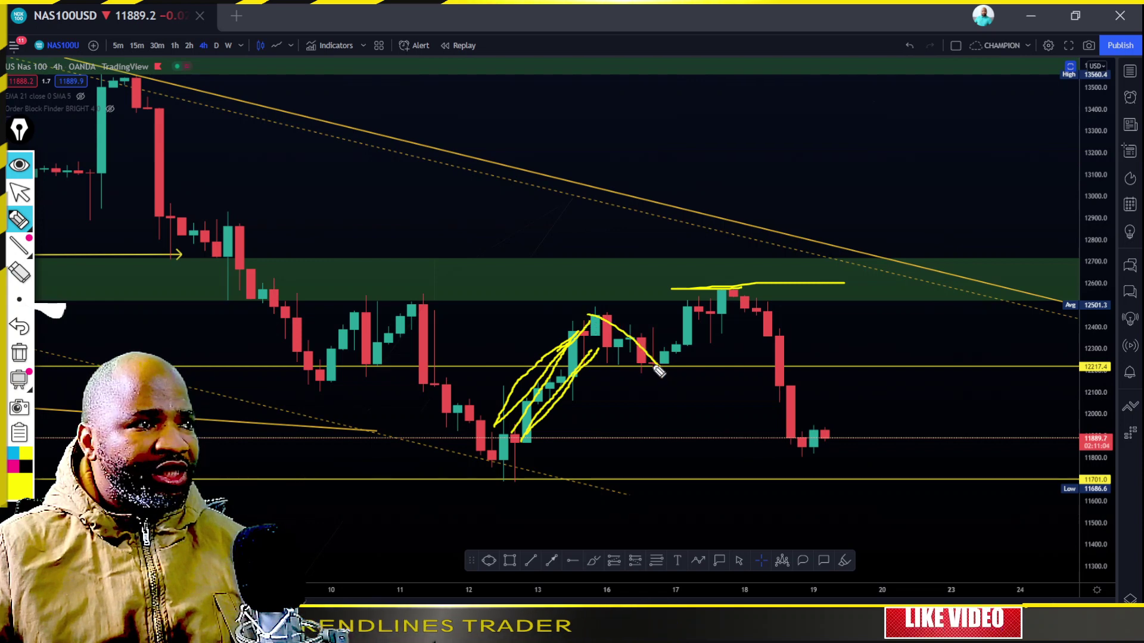
{"action": "mouse_move", "coordinate": [591, 341]}
{"action": "left_mouse_down"}
{"action": "mouse_move", "coordinate": [652, 381]}
{"action": "mouse_move", "coordinate": [696, 320]}
{"action": "left_mouse_up"}
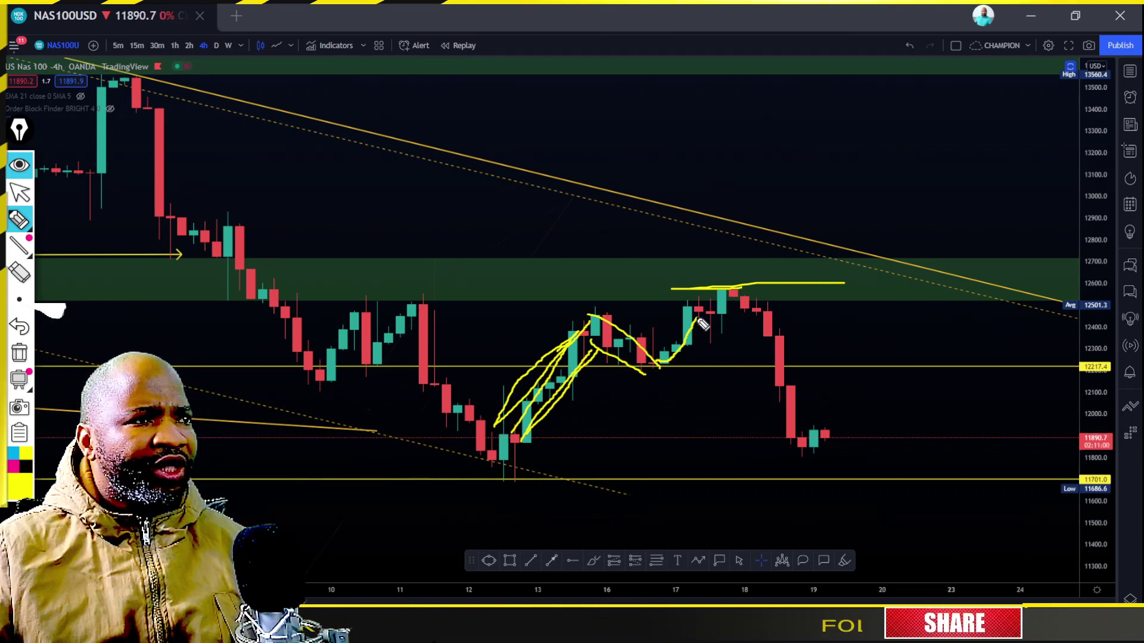
- Outline the second rally up to the swing high near 12,600, and shade both rising legs with diagonal strokes
{"action": "mouse_move", "coordinate": [685, 359]}
{"action": "left_mouse_down"}
{"action": "mouse_move", "coordinate": [726, 292]}
{"action": "mouse_move", "coordinate": [721, 321]}
{"action": "left_mouse_up"}
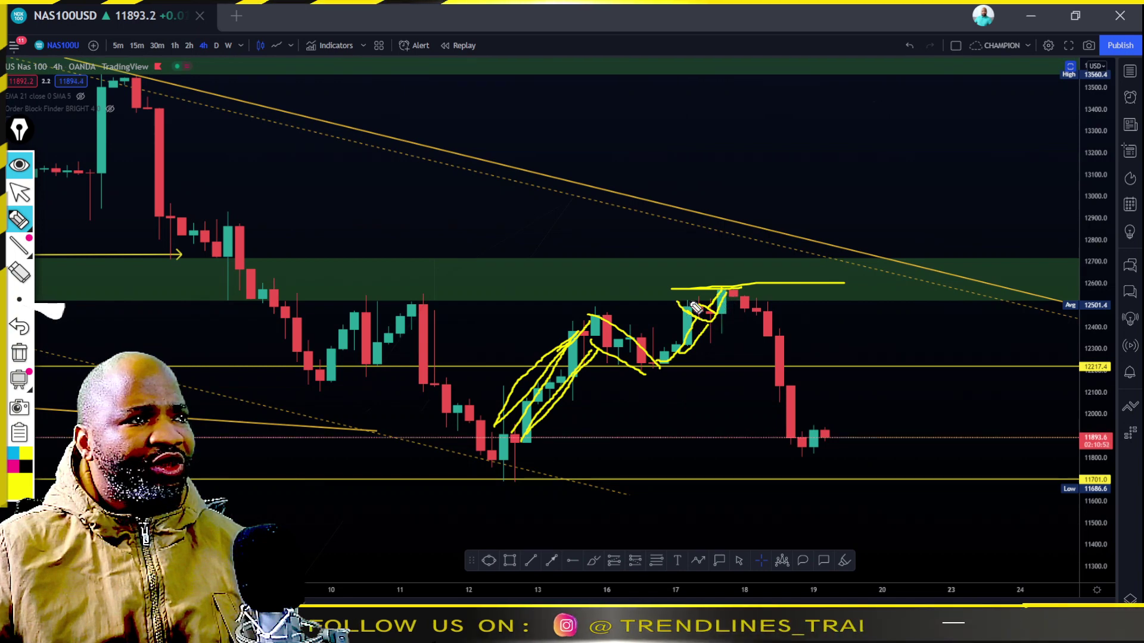
{"action": "mouse_move", "coordinate": [528, 439]}
{"action": "left_mouse_down"}
{"action": "mouse_move", "coordinate": [587, 373]}
{"action": "mouse_move", "coordinate": [539, 417]}
{"action": "mouse_move", "coordinate": [536, 372]}
{"action": "mouse_move", "coordinate": [574, 325]}
{"action": "mouse_move", "coordinate": [590, 352]}
{"action": "left_mouse_up"}
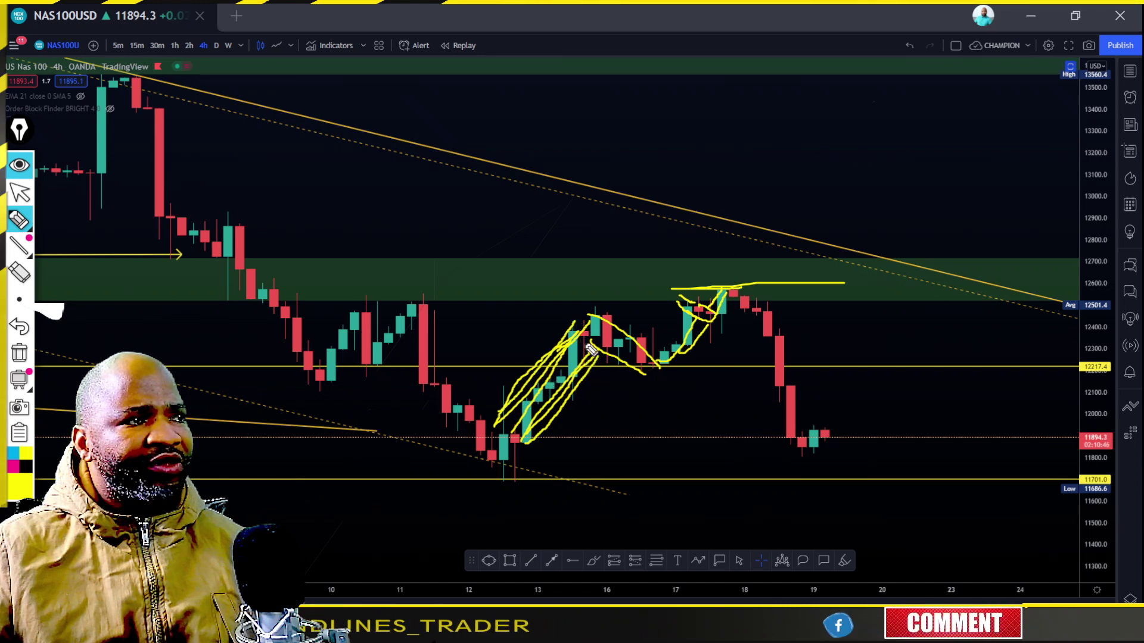
{"action": "mouse_move", "coordinate": [656, 360]}
{"action": "left_mouse_down"}
{"action": "mouse_move", "coordinate": [688, 313]}
{"action": "mouse_move", "coordinate": [658, 362]}
{"action": "mouse_move", "coordinate": [692, 323]}
{"action": "left_mouse_up"}
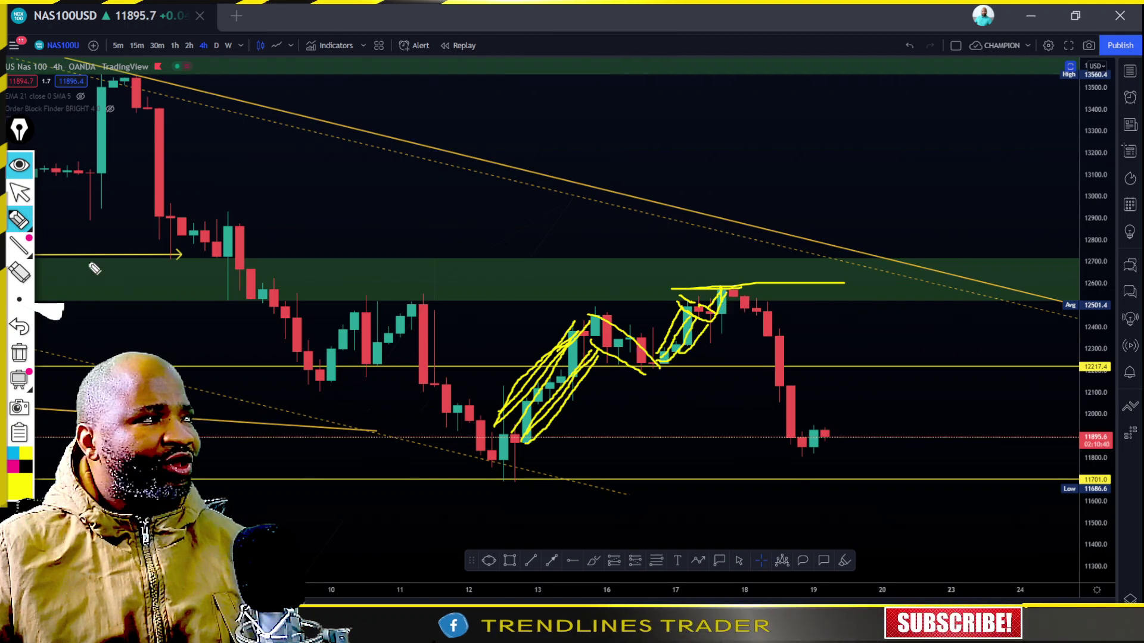
- Clear all pen marks and trace the rally's zigzag from the base near 12,000 up to the latest swing high
{"action": "left_click", "coordinate": [19, 353]}
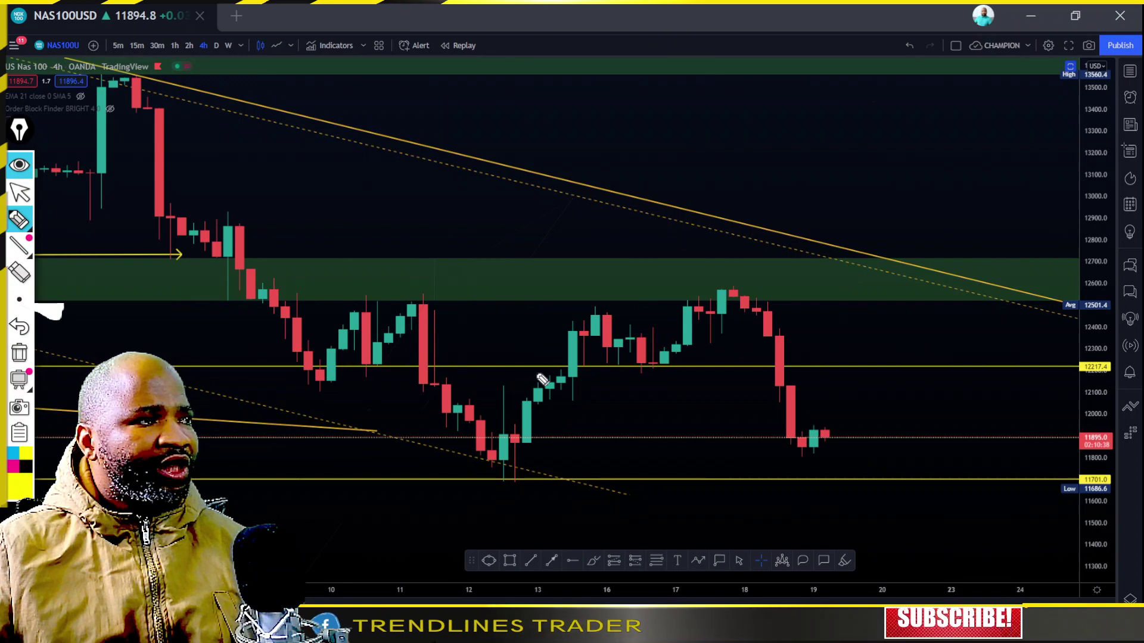
{"action": "left_click_drag", "start_coordinate": [527, 419], "coordinate": [606, 311]}
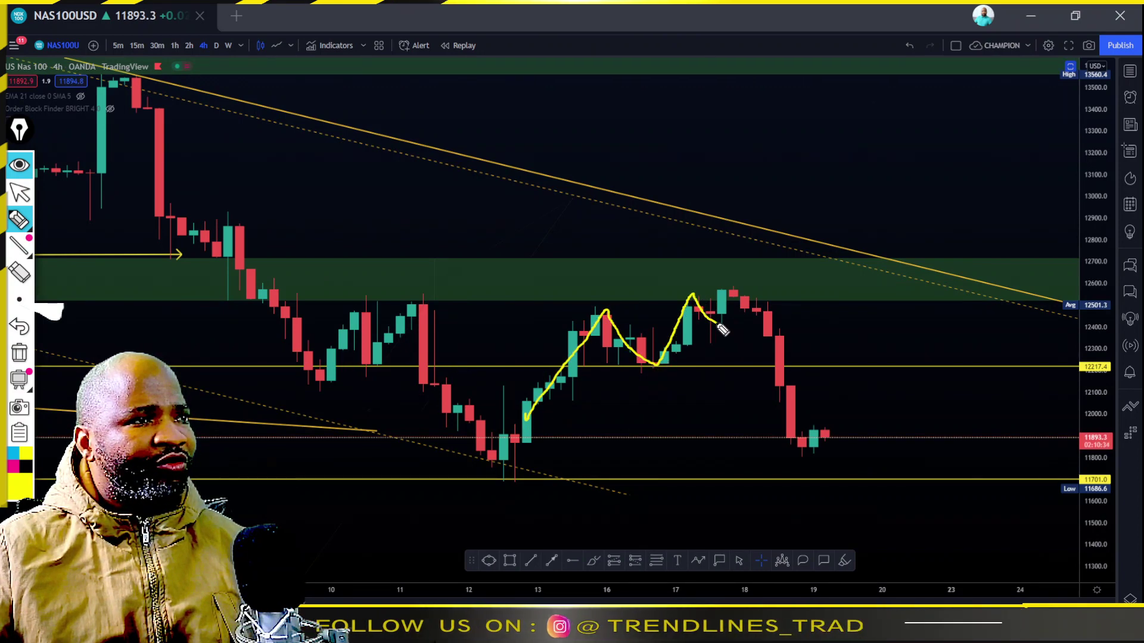
{"action": "left_click_drag", "start_coordinate": [725, 309], "coordinate": [727, 290]}
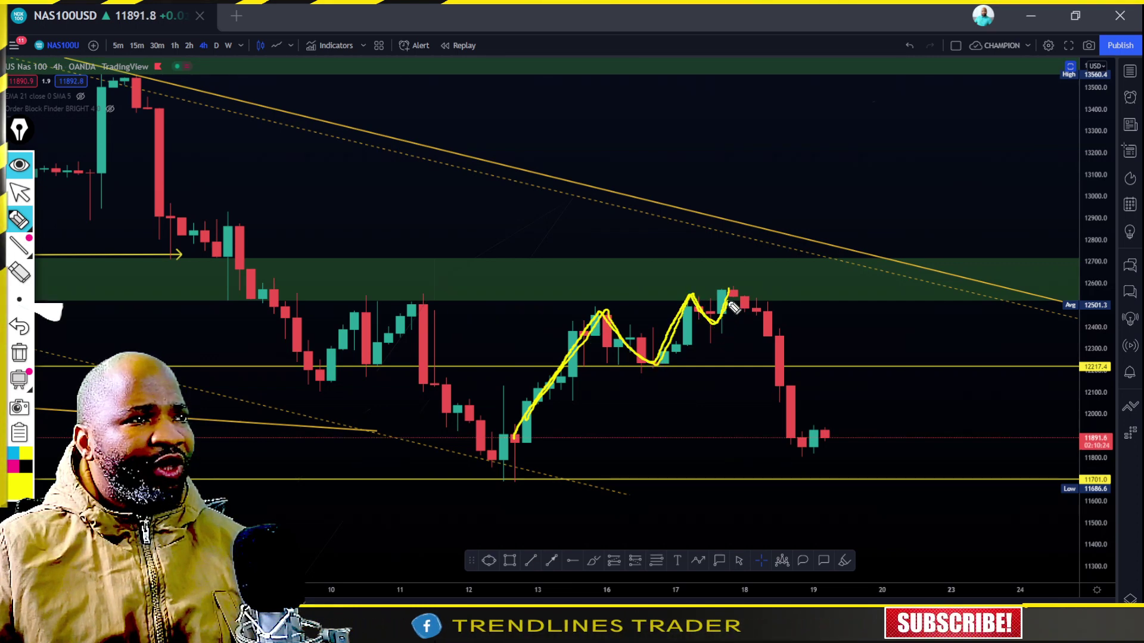
- Mark the resistance near 12,600 with long horizontal pen strokes through the green zone, and trace the turn down from the swing high
{"action": "mouse_move", "coordinate": [608, 283]}
{"action": "left_mouse_down"}
{"action": "mouse_move", "coordinate": [545, 285]}
{"action": "mouse_move", "coordinate": [949, 311]}
{"action": "mouse_move", "coordinate": [556, 296]}
{"action": "mouse_move", "coordinate": [869, 296]}
{"action": "left_mouse_up"}
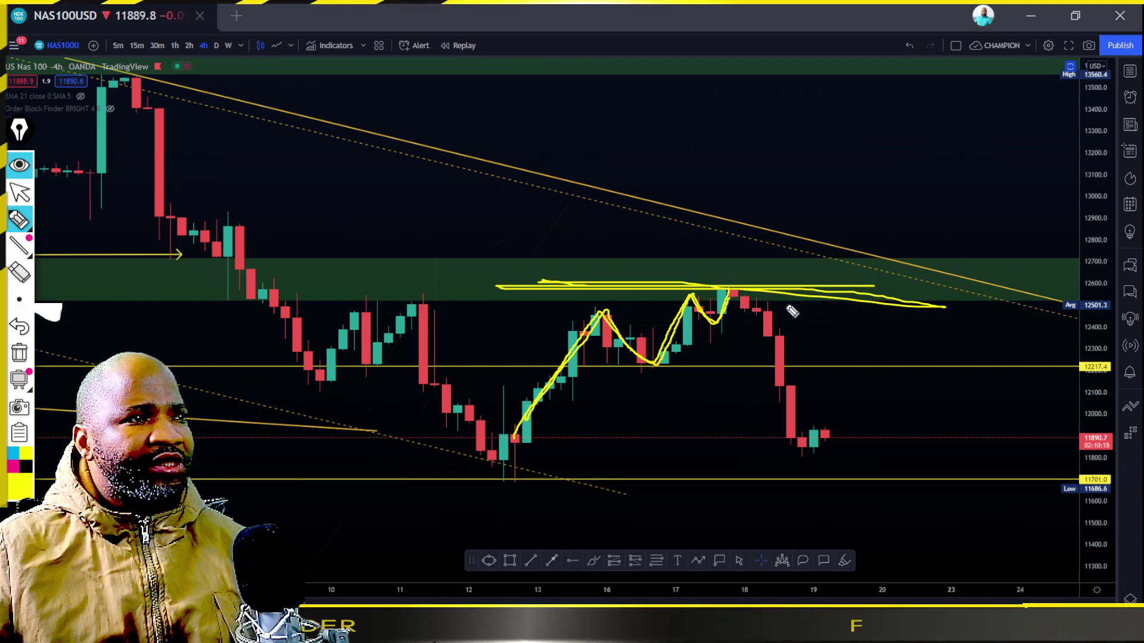
{"action": "mouse_move", "coordinate": [259, 298]}
{"action": "left_mouse_down"}
{"action": "mouse_move", "coordinate": [498, 286]}
{"action": "mouse_move", "coordinate": [277, 280]}
{"action": "left_mouse_up"}
{"action": "left_click_drag", "start_coordinate": [730, 300], "coordinate": [770, 308]}
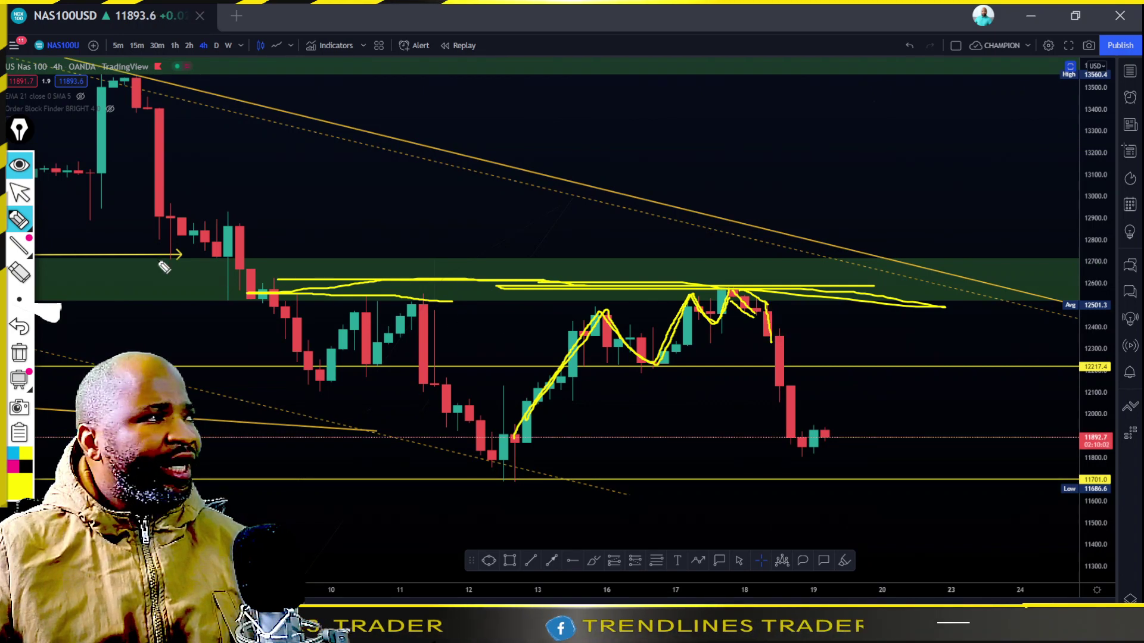
- Outline the two large bearish candles of the latest drop with the pen, and clear all pen marks
{"action": "left_click", "coordinate": [19, 193]}
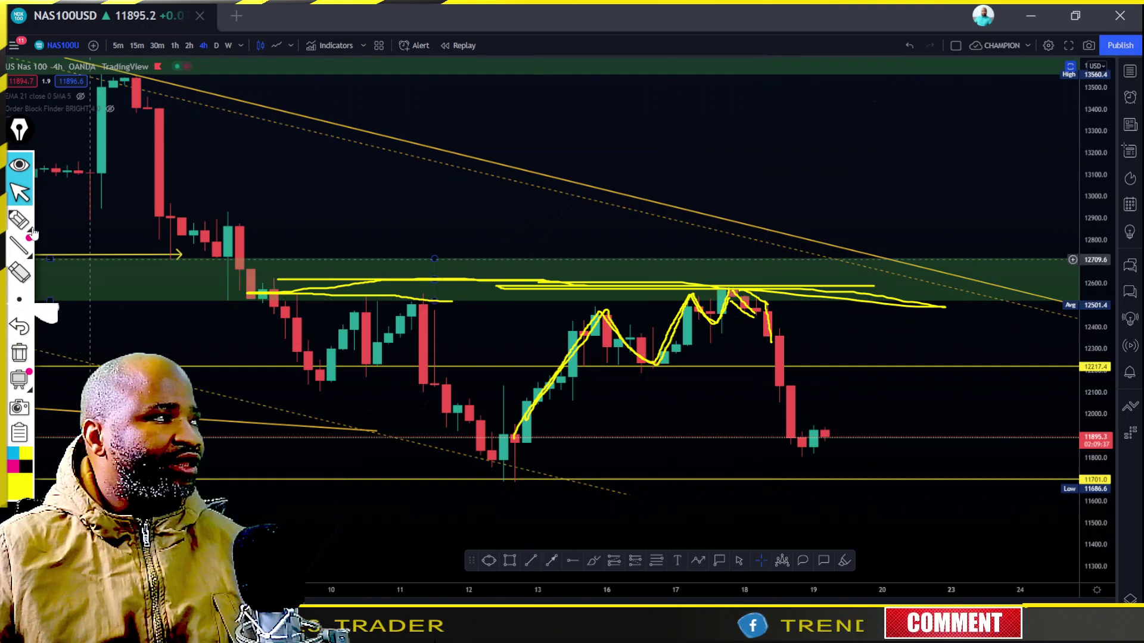
{"action": "mouse_move", "coordinate": [24, 220]}
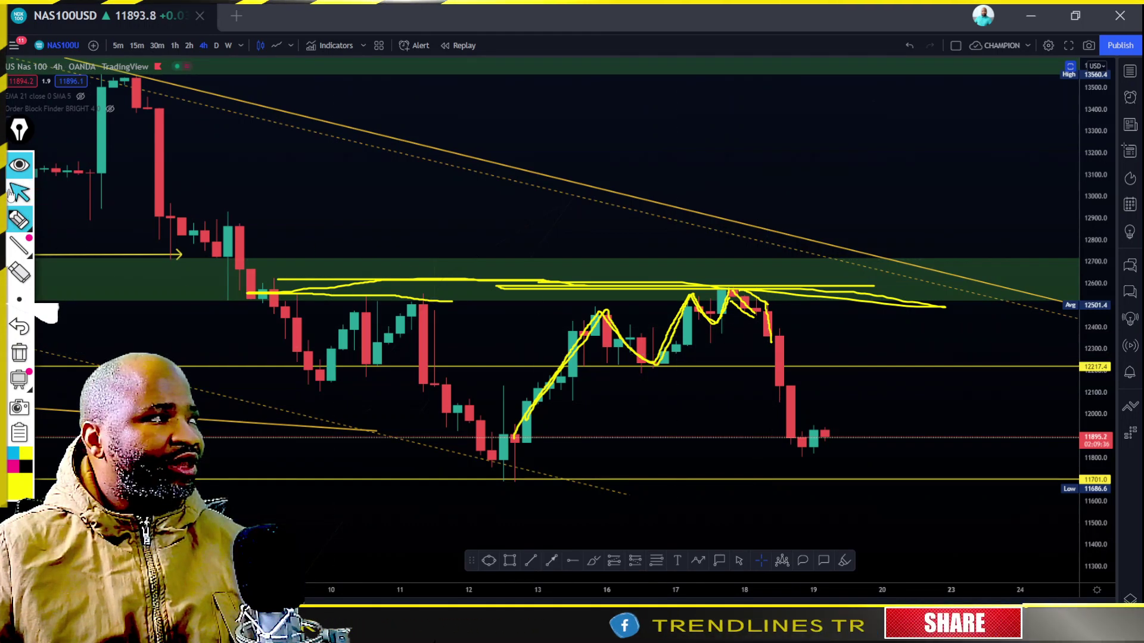
{"action": "left_click", "coordinate": [19, 192]}
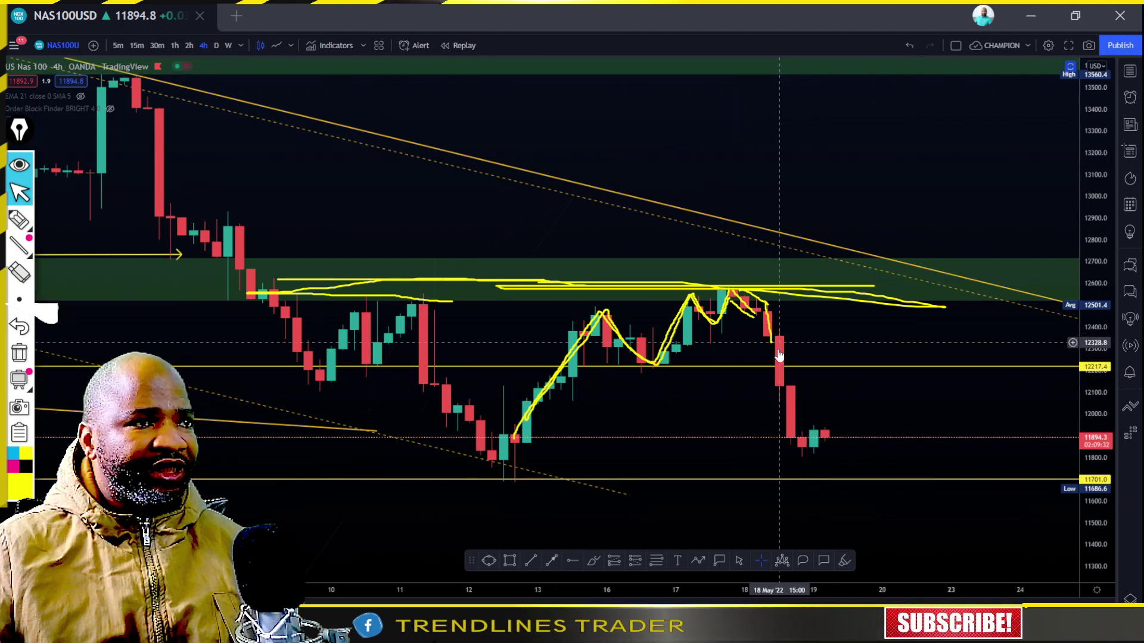
{"action": "left_click", "coordinate": [19, 221]}
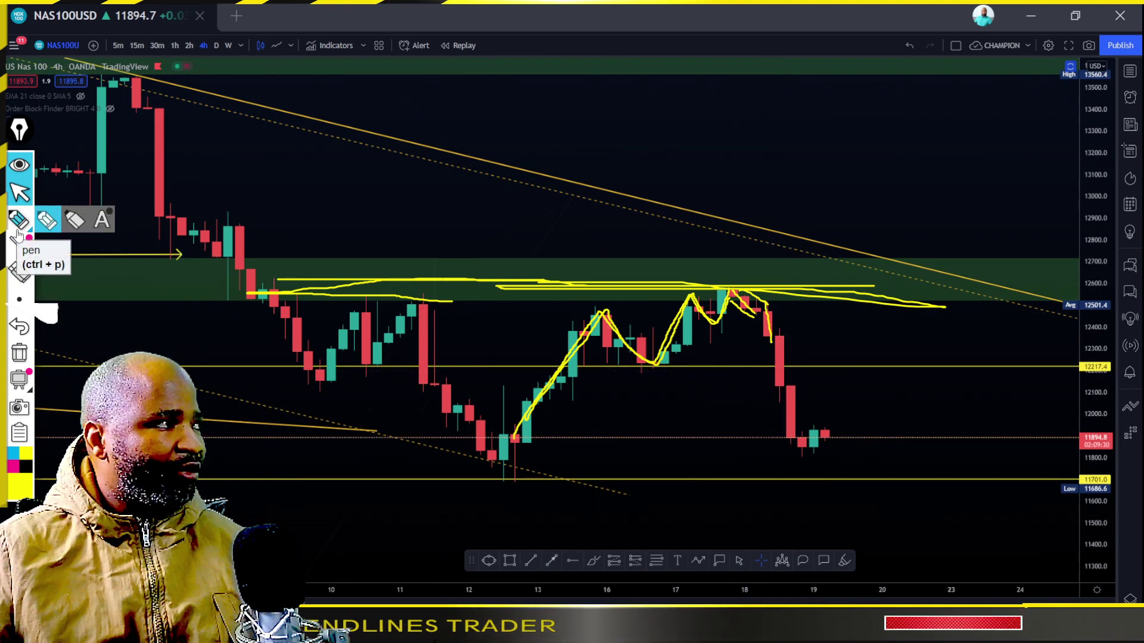
{"action": "left_click", "coordinate": [19, 241]}
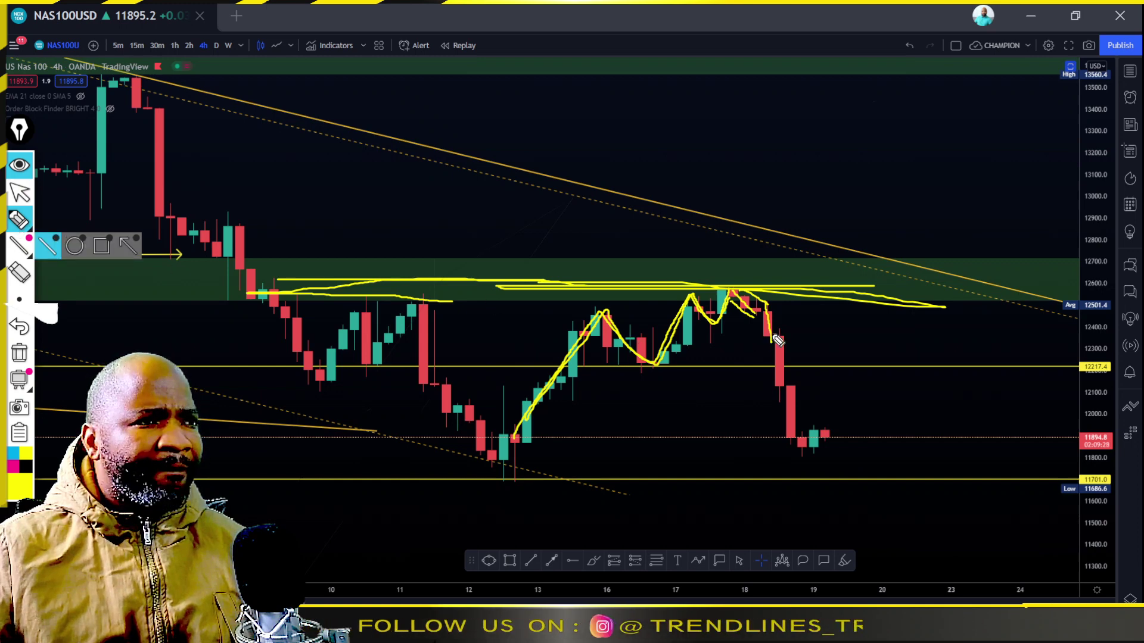
{"action": "mouse_move", "coordinate": [780, 340]}
{"action": "left_mouse_down"}
{"action": "mouse_move", "coordinate": [785, 393]}
{"action": "mouse_move", "coordinate": [783, 350]}
{"action": "left_mouse_up"}
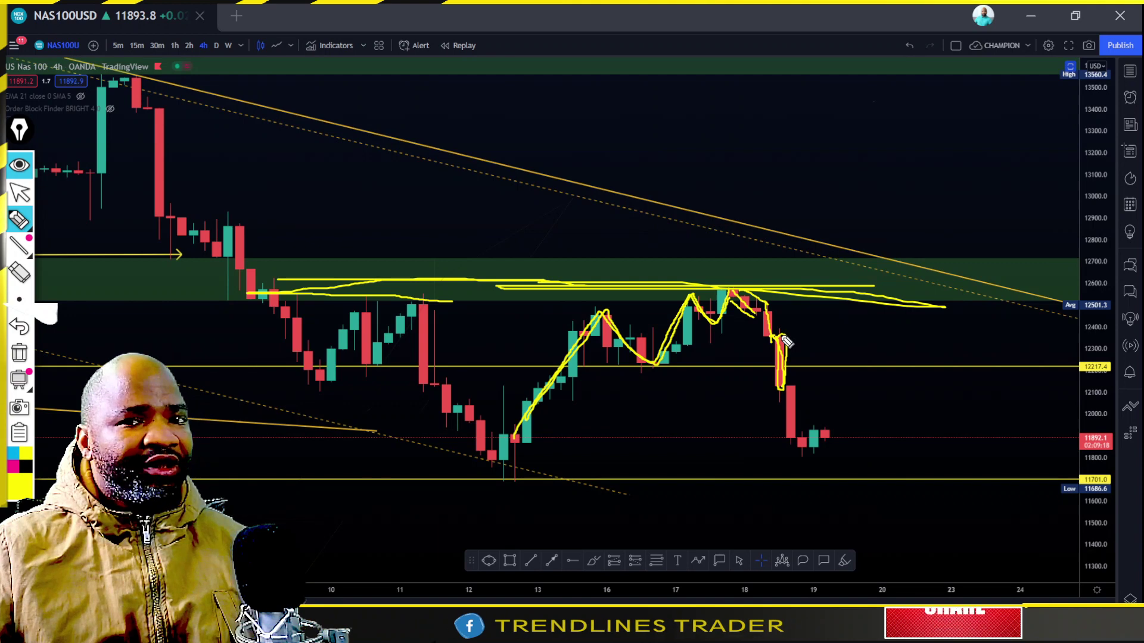
{"action": "mouse_move", "coordinate": [787, 345]}
{"action": "left_mouse_down"}
{"action": "mouse_move", "coordinate": [811, 391]}
{"action": "mouse_move", "coordinate": [805, 432]}
{"action": "mouse_move", "coordinate": [790, 440]}
{"action": "mouse_move", "coordinate": [792, 402]}
{"action": "left_mouse_up"}
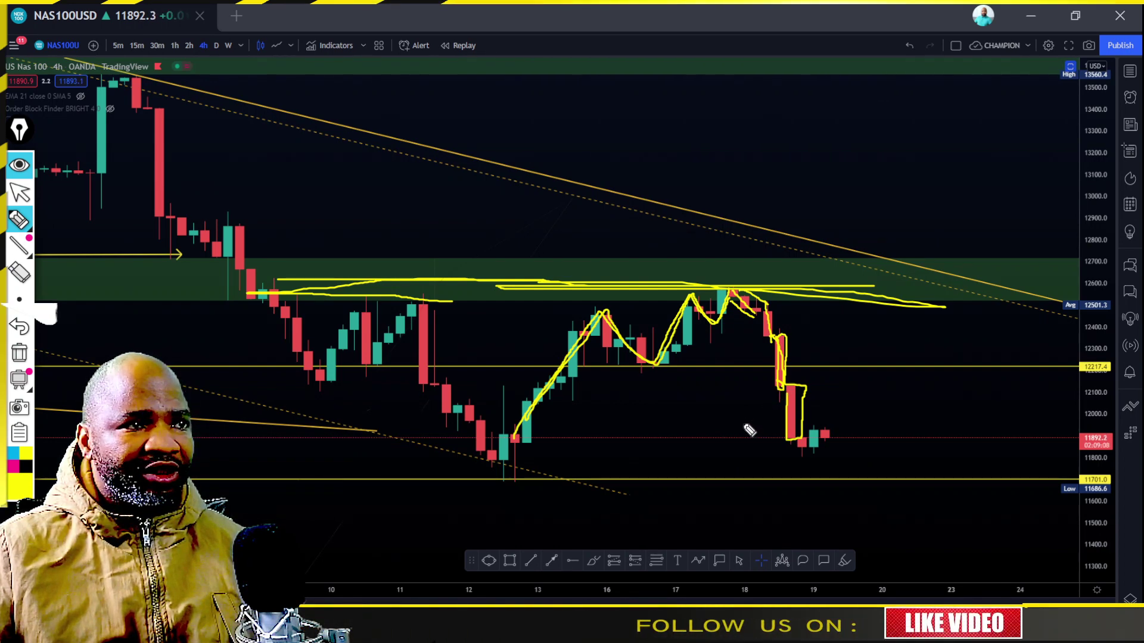
{"action": "key", "text": "ctrl+shift+c"}
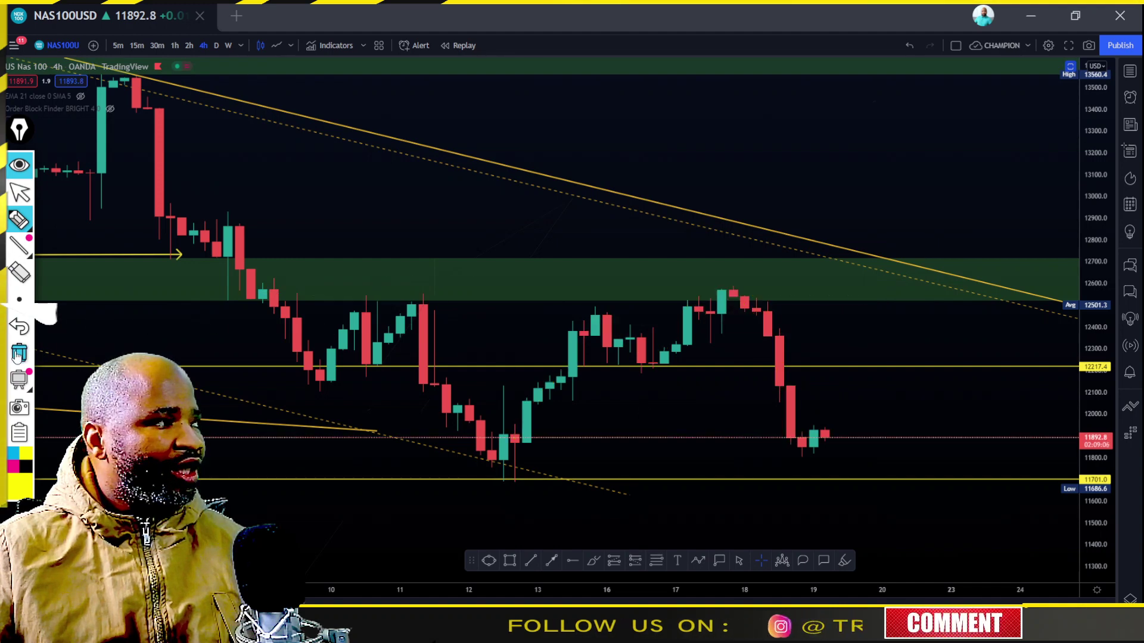
- Outline the latest candles as a small rising channel with a projected drop, and mark support just above the 11,701 level
{"action": "mouse_move", "coordinate": [794, 460]}
{"action": "left_mouse_down"}
{"action": "mouse_move", "coordinate": [848, 442]}
{"action": "mouse_move", "coordinate": [836, 421]}
{"action": "left_mouse_up"}
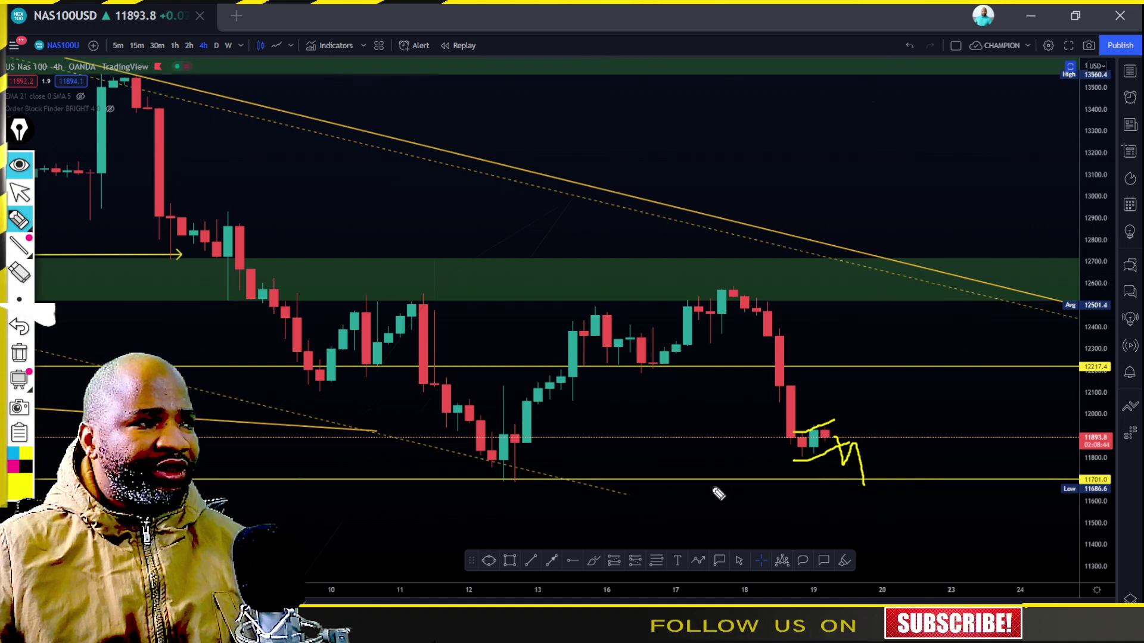
{"action": "left_click_drag", "start_coordinate": [483, 471], "coordinate": [798, 469]}
{"action": "left_click_drag", "start_coordinate": [920, 465], "coordinate": [582, 474]}
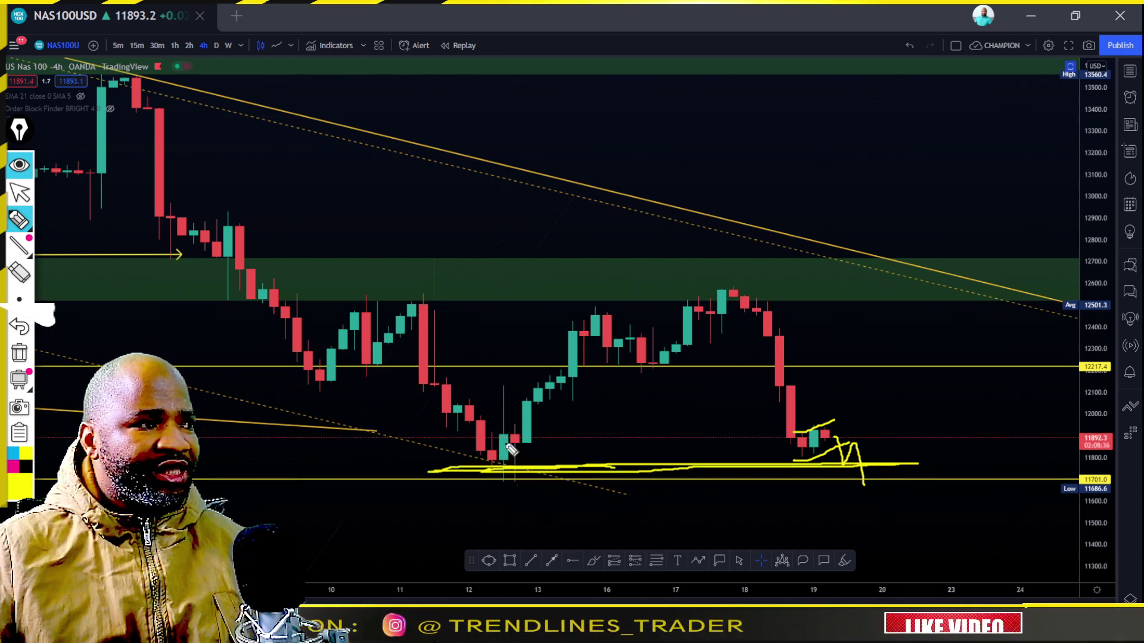
- Circle the earlier low resting on the support, and project a zigzag rally from the latest candles up to the descending trendline
{"action": "left_click_drag", "start_coordinate": [494, 426], "coordinate": [524, 411]}
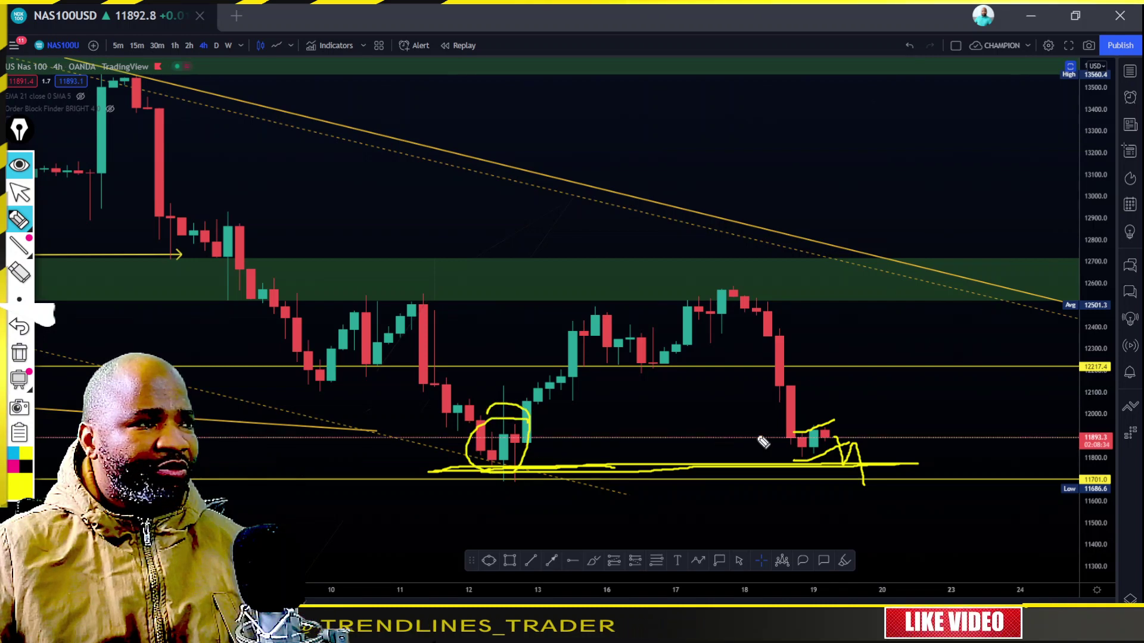
{"action": "mouse_move", "coordinate": [843, 454]}
{"action": "left_mouse_down"}
{"action": "mouse_move", "coordinate": [906, 439]}
{"action": "mouse_move", "coordinate": [927, 361]}
{"action": "mouse_move", "coordinate": [969, 301]}
{"action": "mouse_move", "coordinate": [977, 332]}
{"action": "left_mouse_up"}
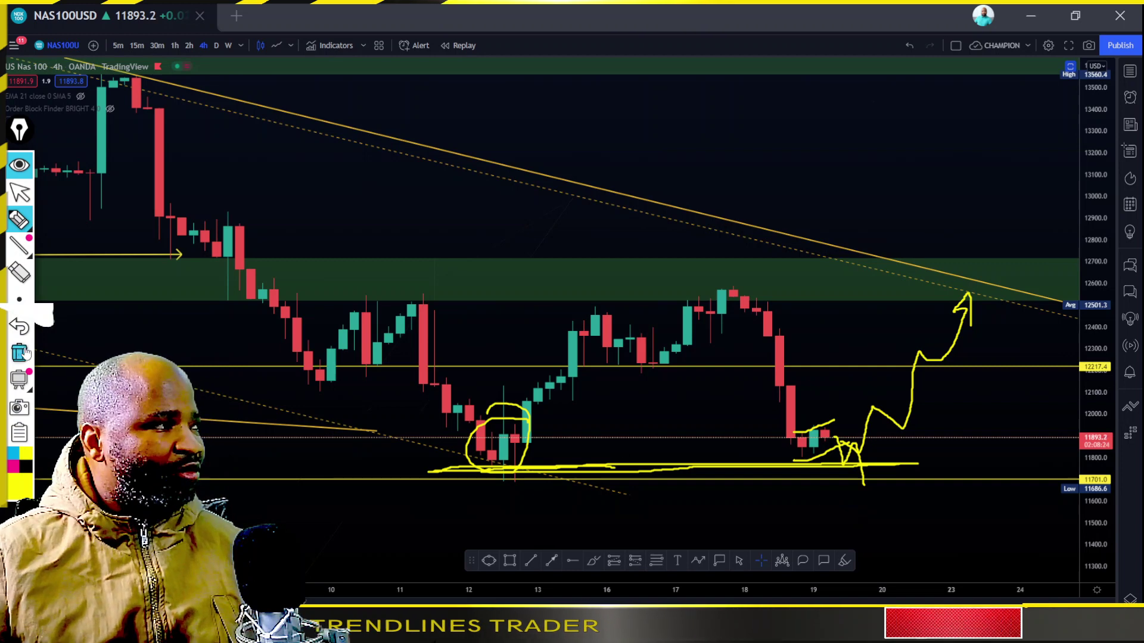
- Clear all pen marks and switch the chart to XAUUSD
{"action": "key", "text": "Delete"}
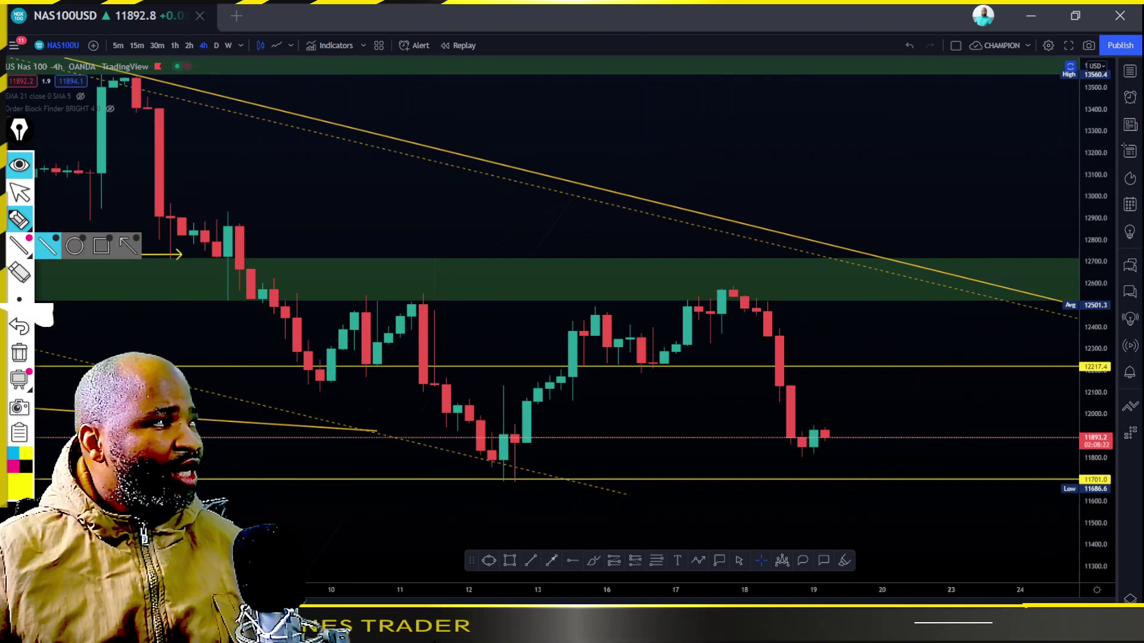
{"action": "left_click", "coordinate": [20, 192]}
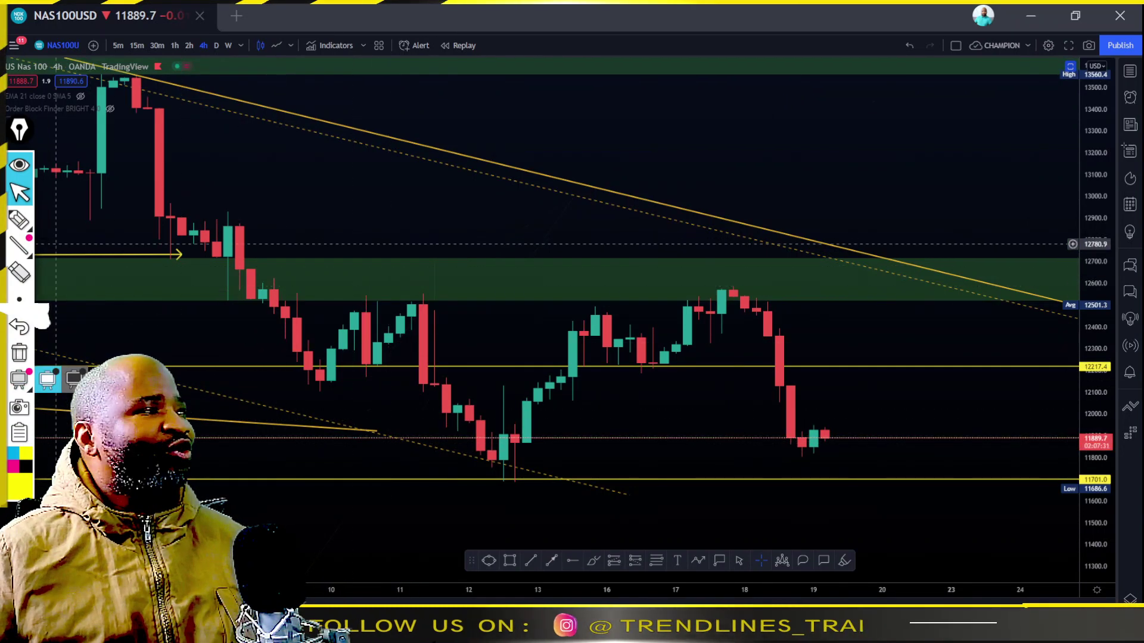
{"action": "mouse_move", "coordinate": [19, 225]}
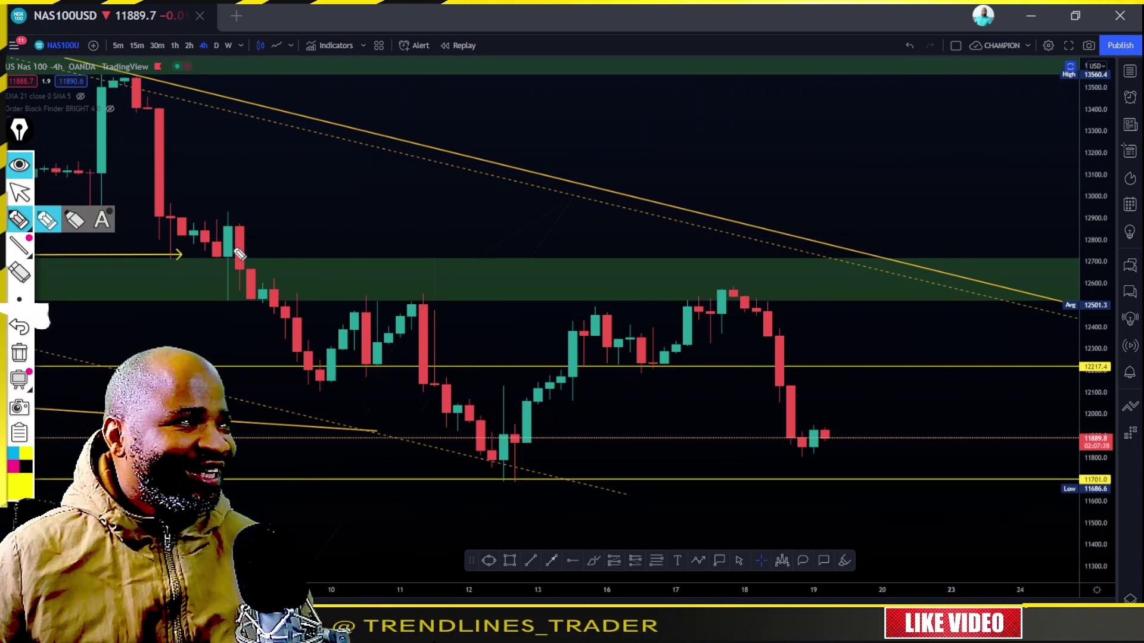
{"action": "left_click", "coordinate": [20, 192]}
{"action": "scroll", "coordinate": [485, 232], "scroll_direction": "down", "scroll_amount": 2}
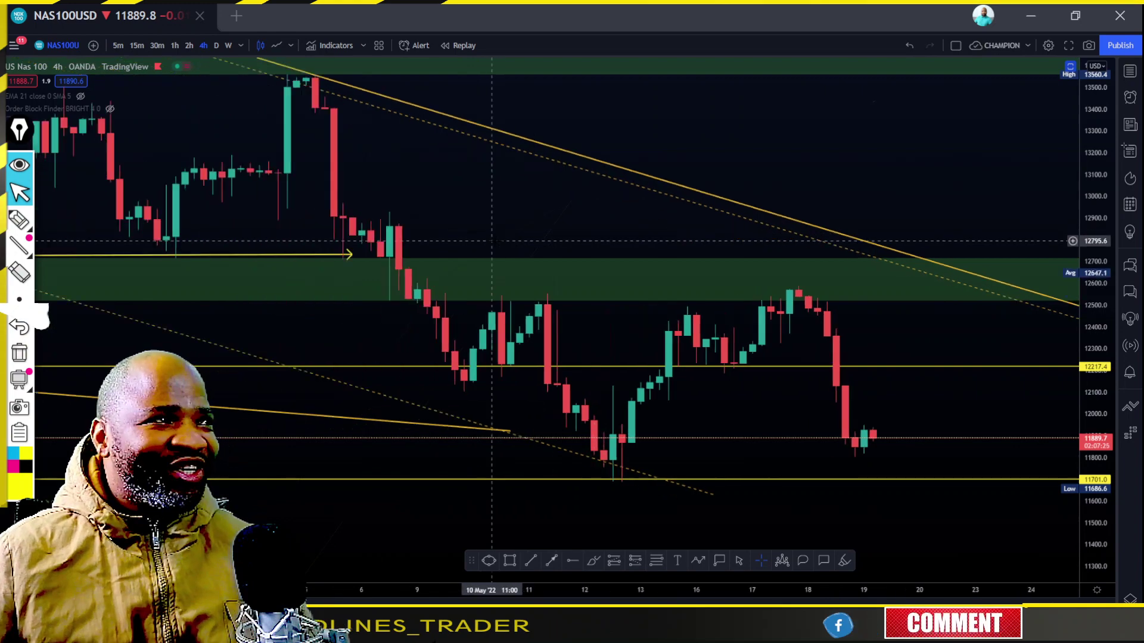
{"action": "scroll", "coordinate": [492, 240], "scroll_direction": "down", "scroll_amount": 2}
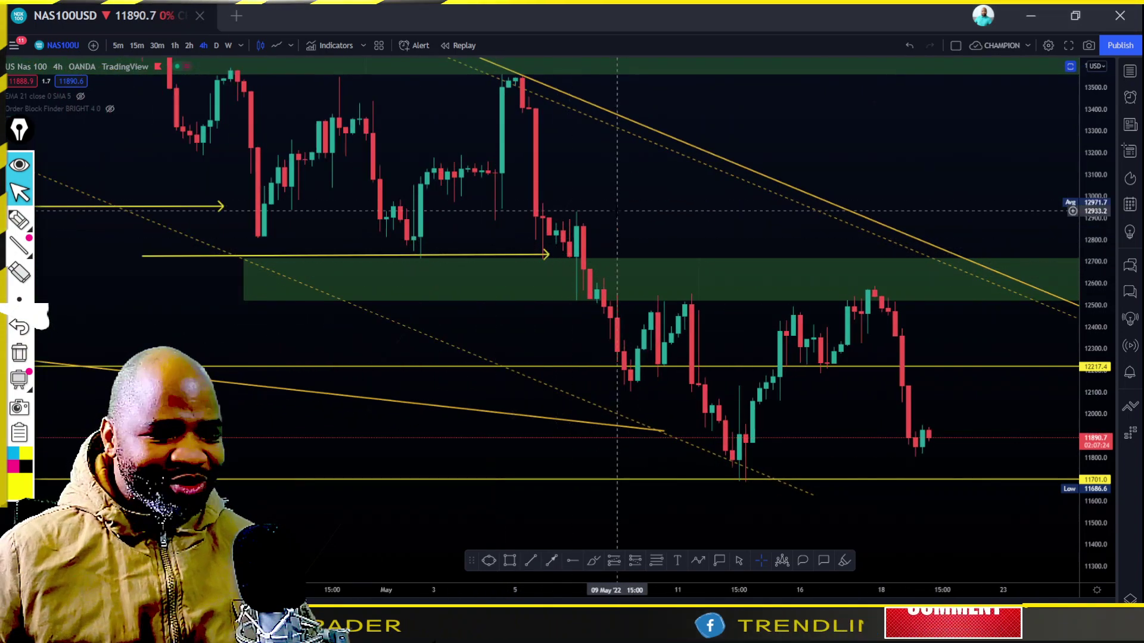
{"action": "key", "text": "Down"}
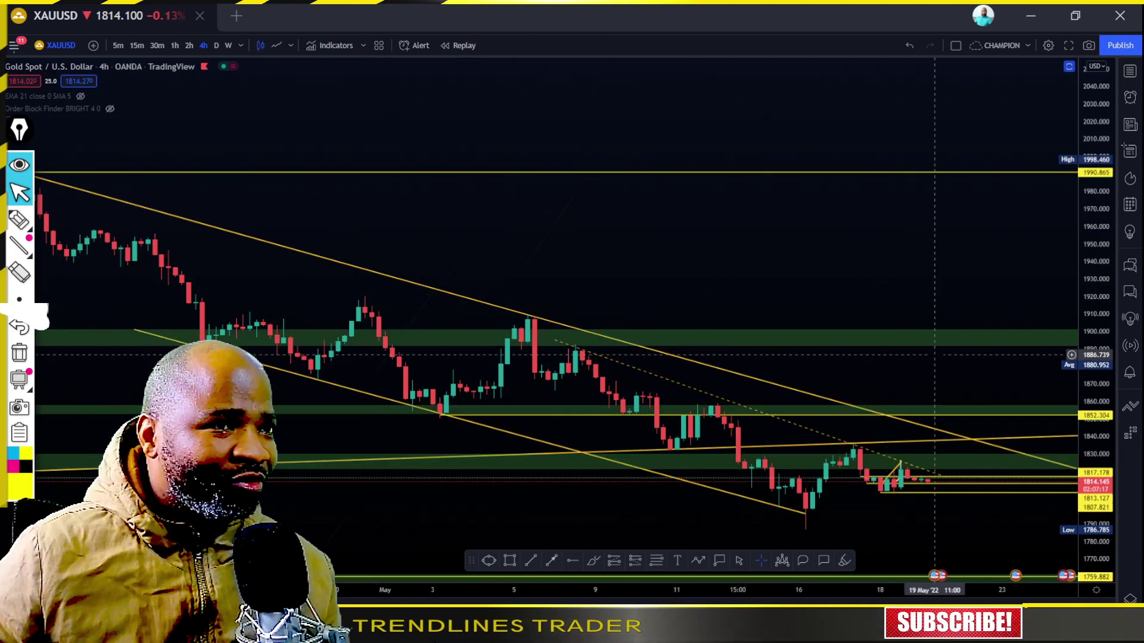
- Examine the descending channel on the XAUUSD 4-hour chart and the levels around the latest candles
{"action": "scroll", "coordinate": [927, 301], "scroll_direction": "down", "scroll_amount": 3}
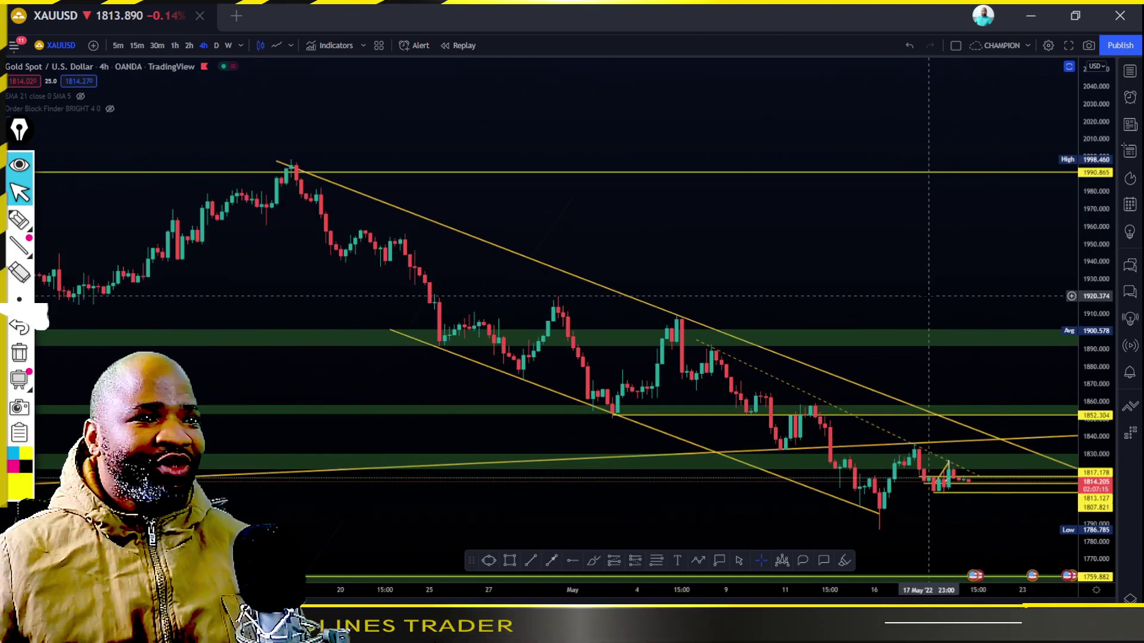
{"action": "left_click_drag", "start_coordinate": [1088, 453], "coordinate": [1088, 438]}
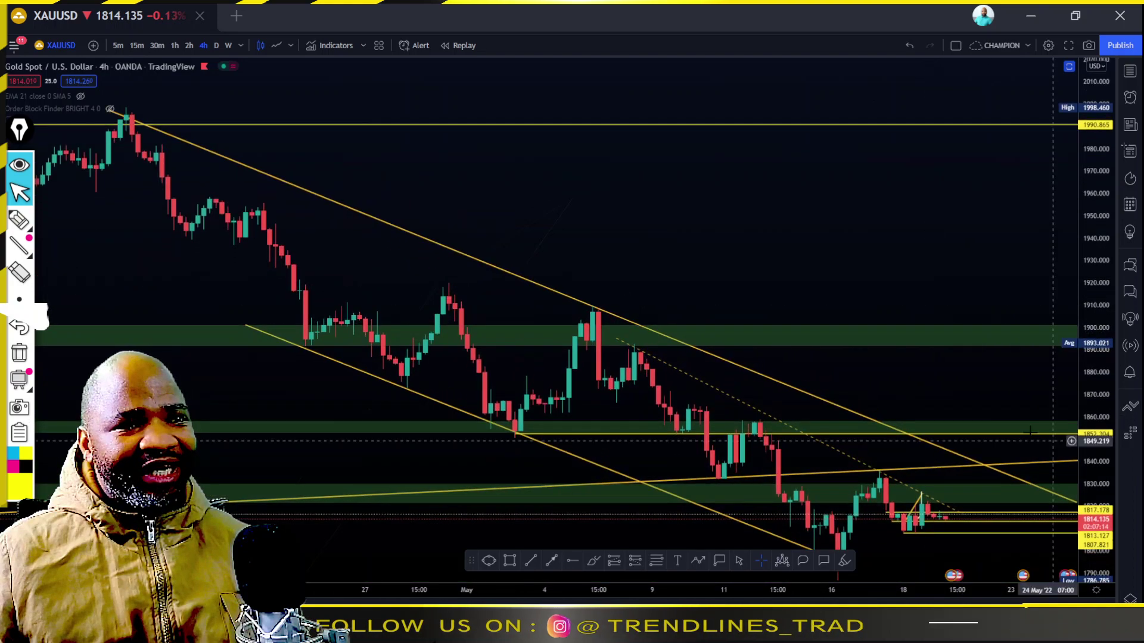
{"action": "left_click_drag", "start_coordinate": [953, 376], "coordinate": [915, 303]}
{"action": "left_click_drag", "start_coordinate": [1088, 458], "coordinate": [1087, 484]}
{"action": "scroll", "coordinate": [963, 479], "scroll_direction": "up", "scroll_amount": 3}
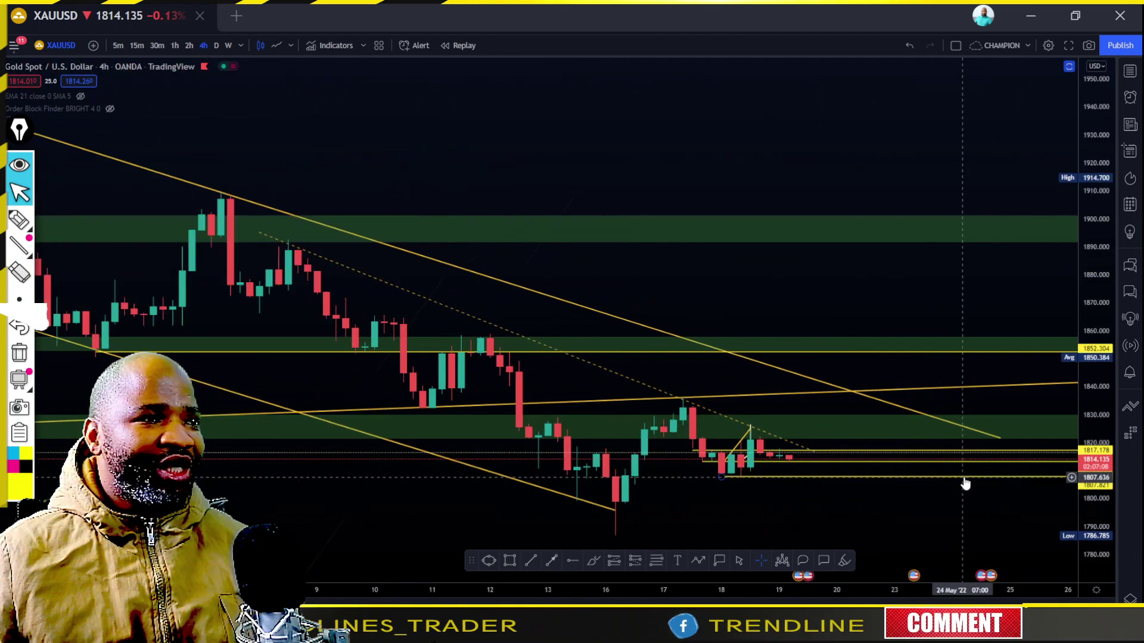
{"action": "left_click_drag", "start_coordinate": [983, 504], "coordinate": [1006, 501]}
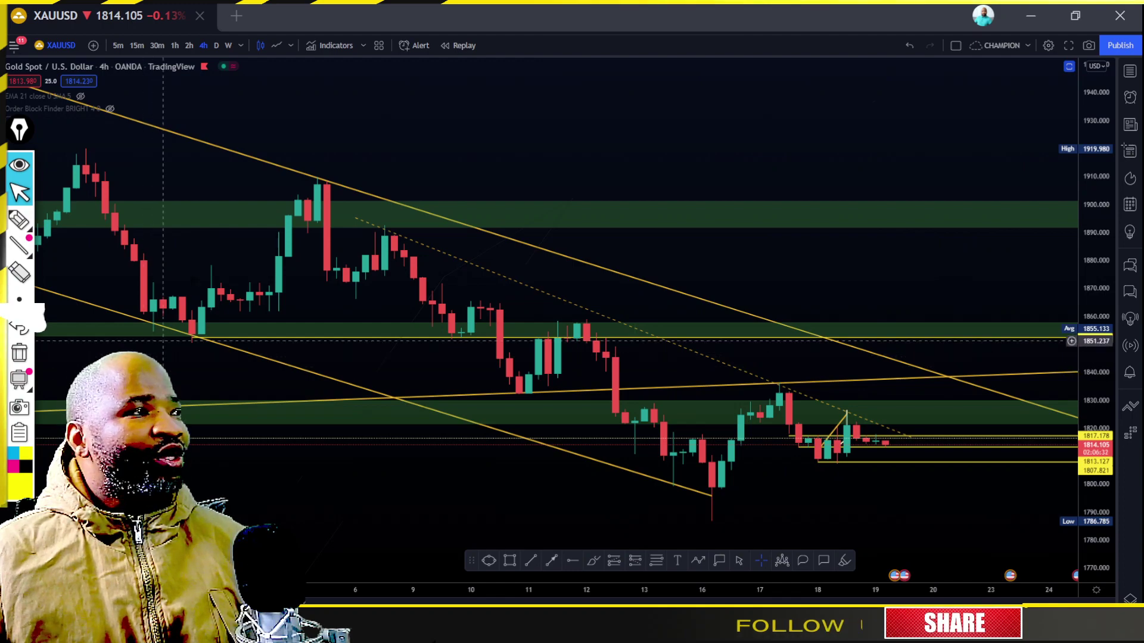
- Reset the chart view and examine the wider XAUUSD price history back to the peak at the 2,069.609 level
{"action": "right_click", "coordinate": [432, 101]}
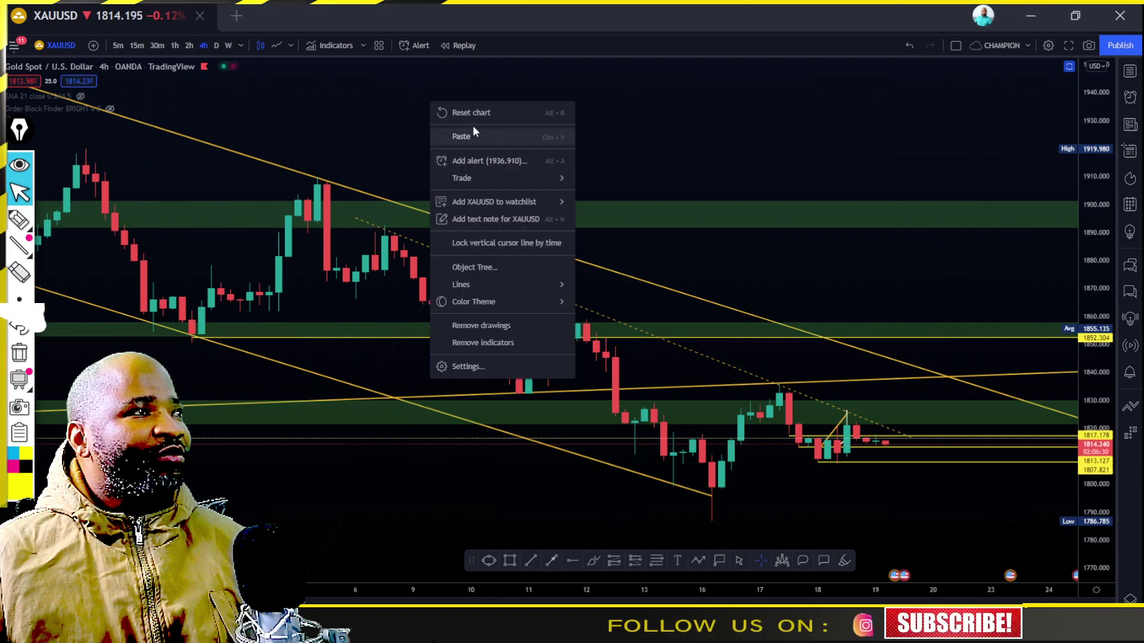
{"action": "left_click", "coordinate": [471, 113]}
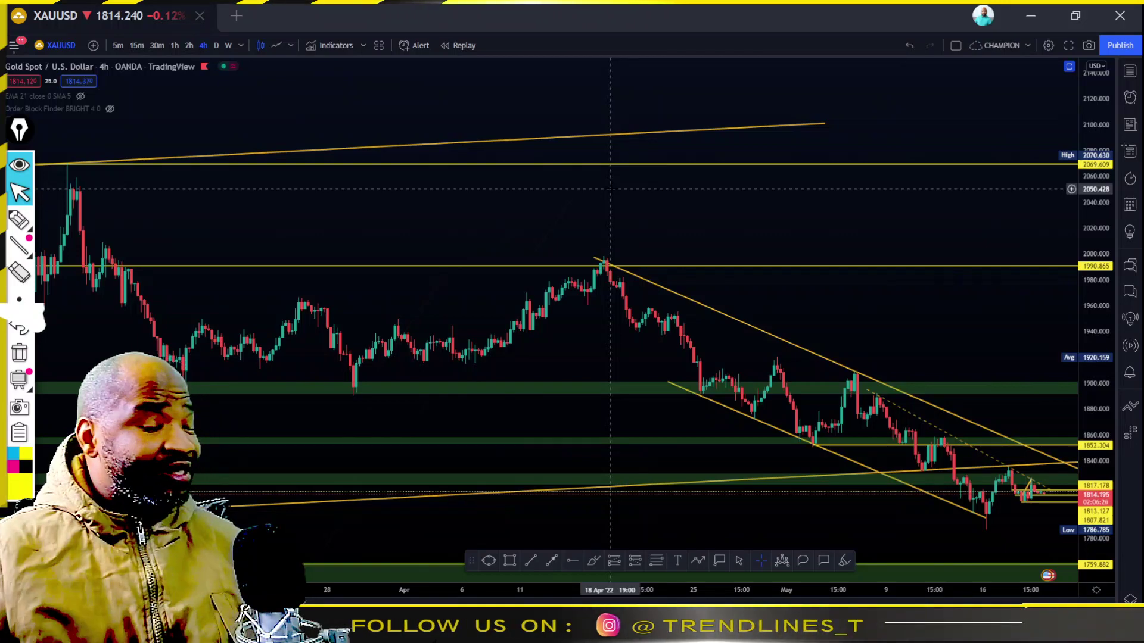
{"action": "scroll", "coordinate": [610, 190], "scroll_direction": "down", "scroll_amount": 6}
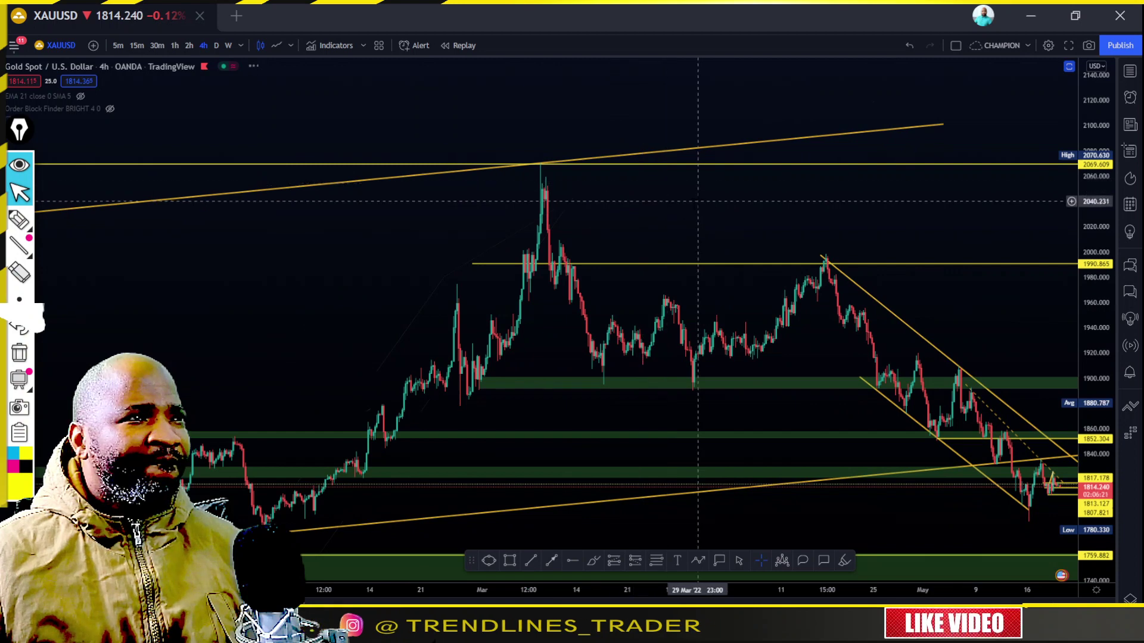
{"action": "scroll", "coordinate": [697, 196], "scroll_direction": "up", "scroll_amount": 4}
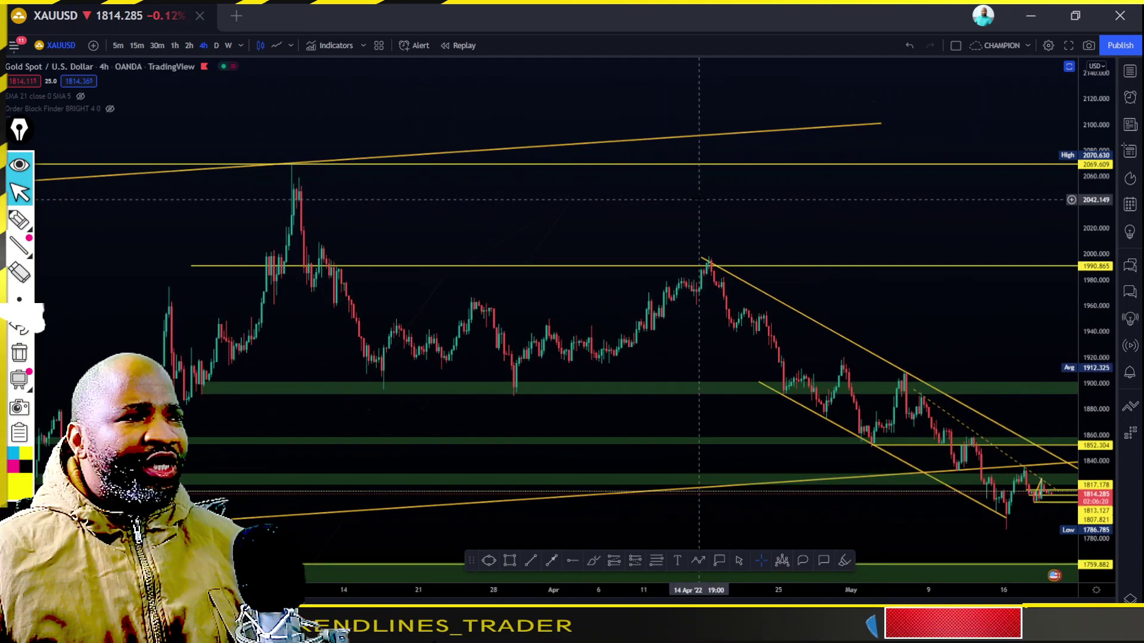
{"action": "scroll", "coordinate": [698, 200], "scroll_direction": "down", "scroll_amount": 2}
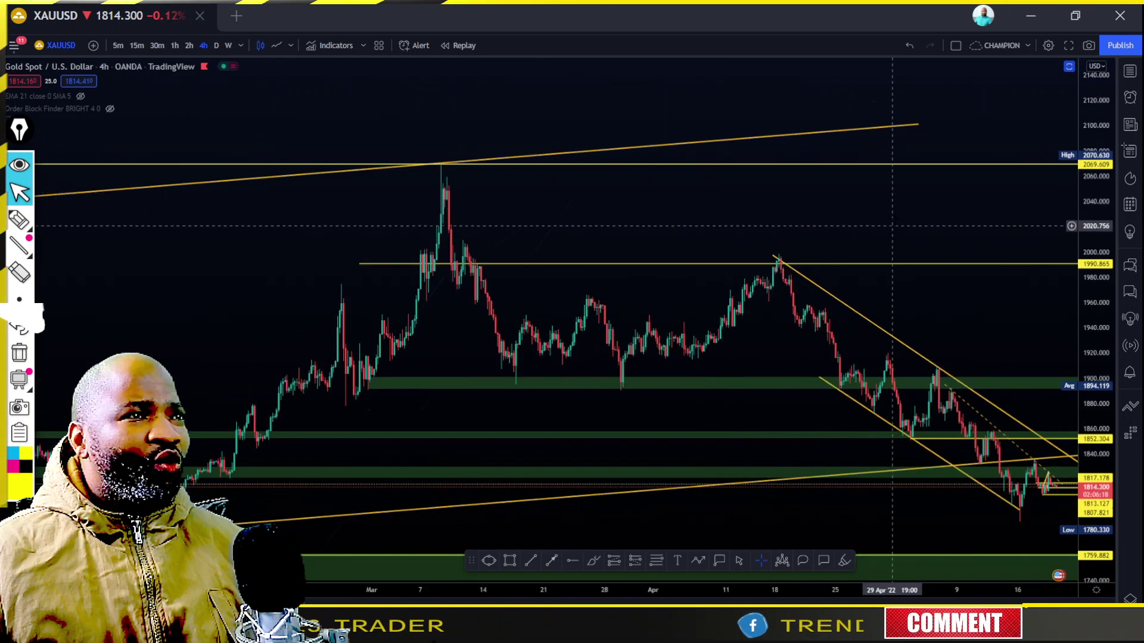
{"action": "scroll", "coordinate": [700, 200], "scroll_direction": "right", "scroll_amount": 3}
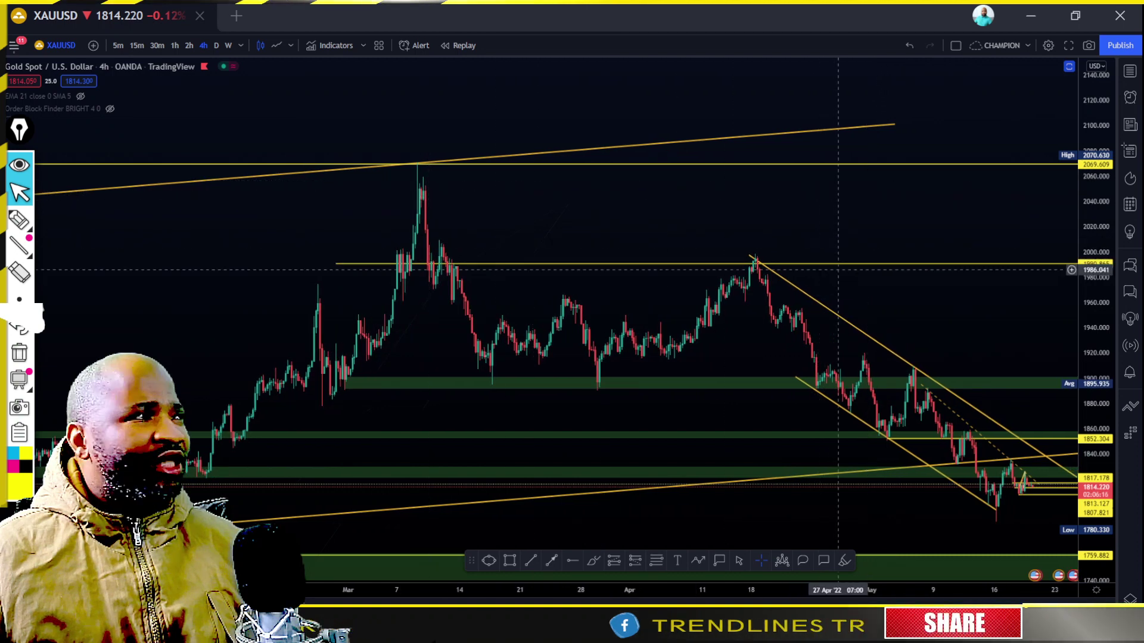
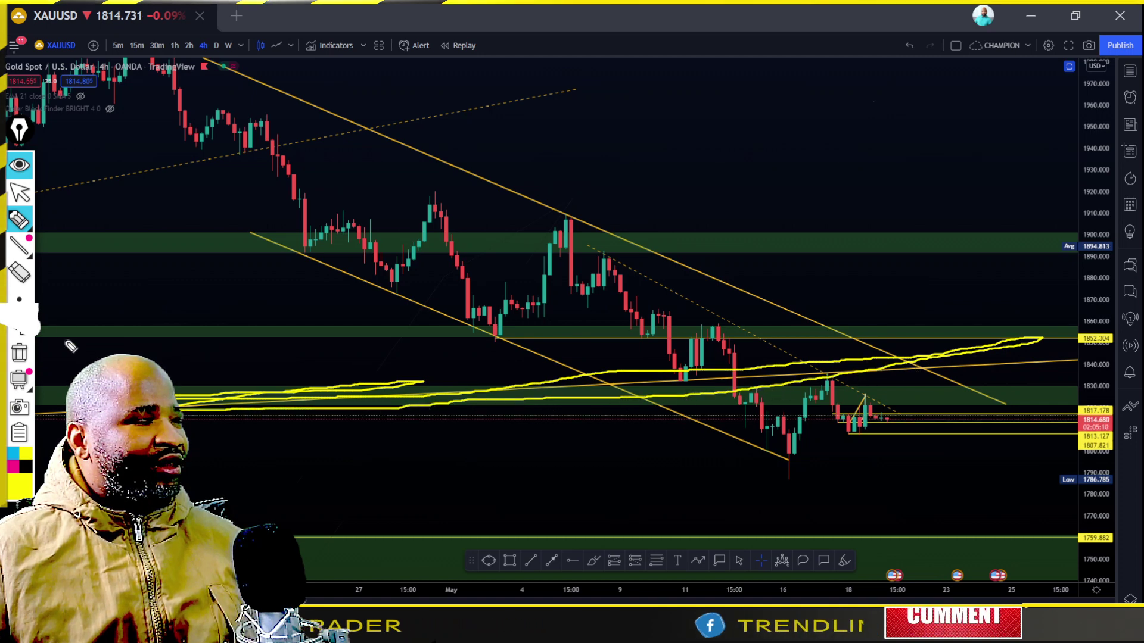
- Clear the pen marks drawn along the rising trendline
{"action": "left_click", "coordinate": [17, 358]}
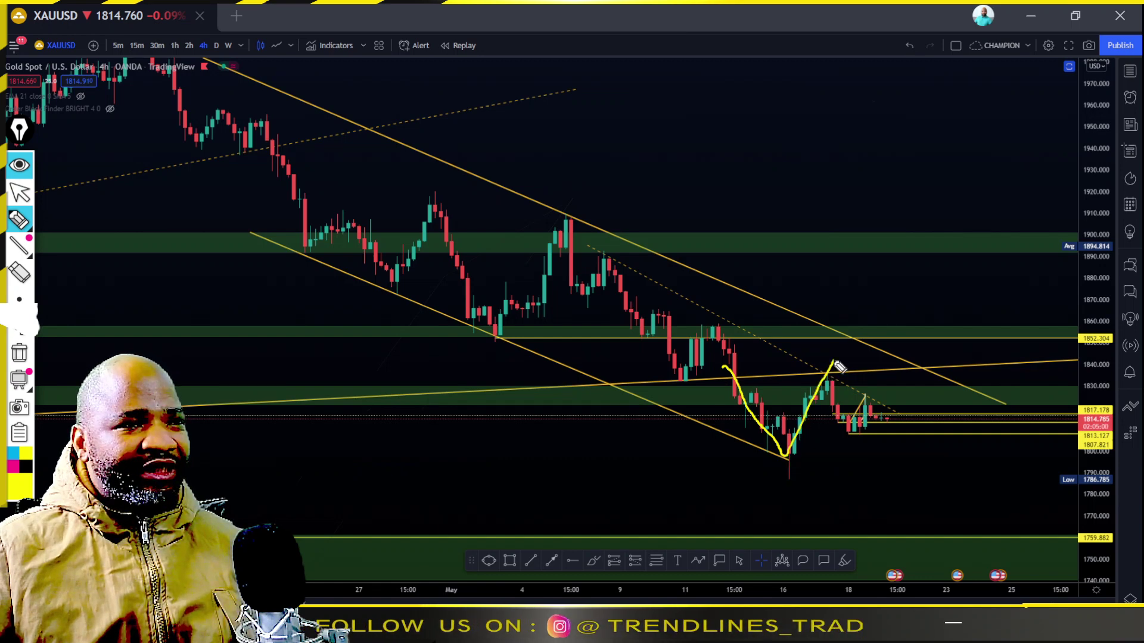
- Sketch a stepped bearish projection from the latest candles past the 1807.821 level, end it with a down arrow, and clear all pen marks
{"action": "left_click_drag", "start_coordinate": [862, 435], "coordinate": [885, 424]}
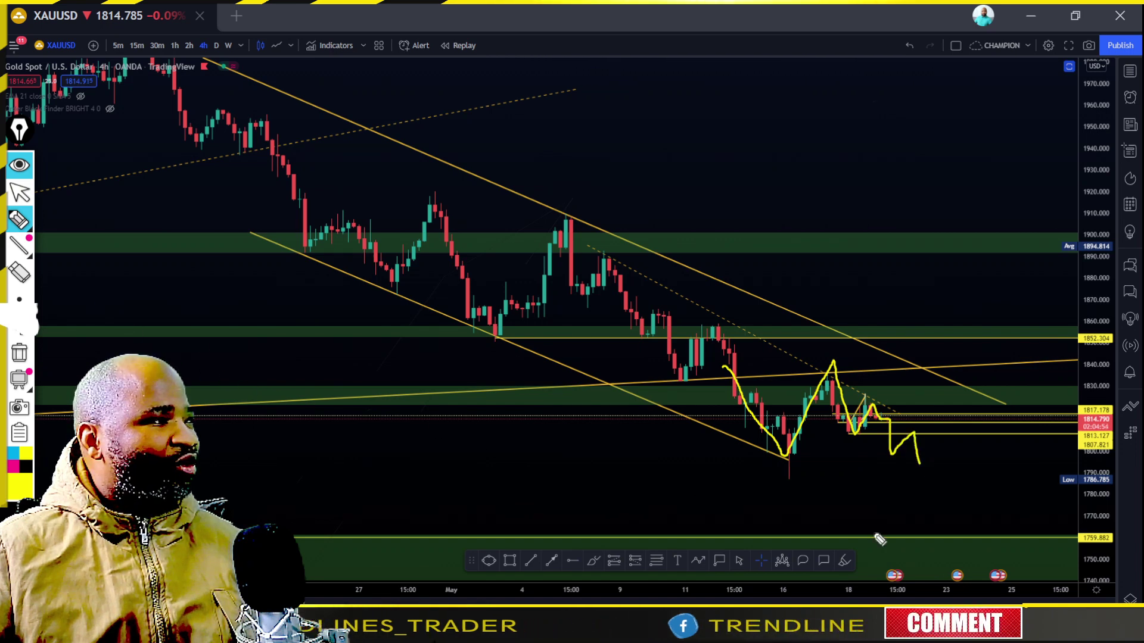
{"action": "left_click_drag", "start_coordinate": [920, 473], "coordinate": [936, 471]}
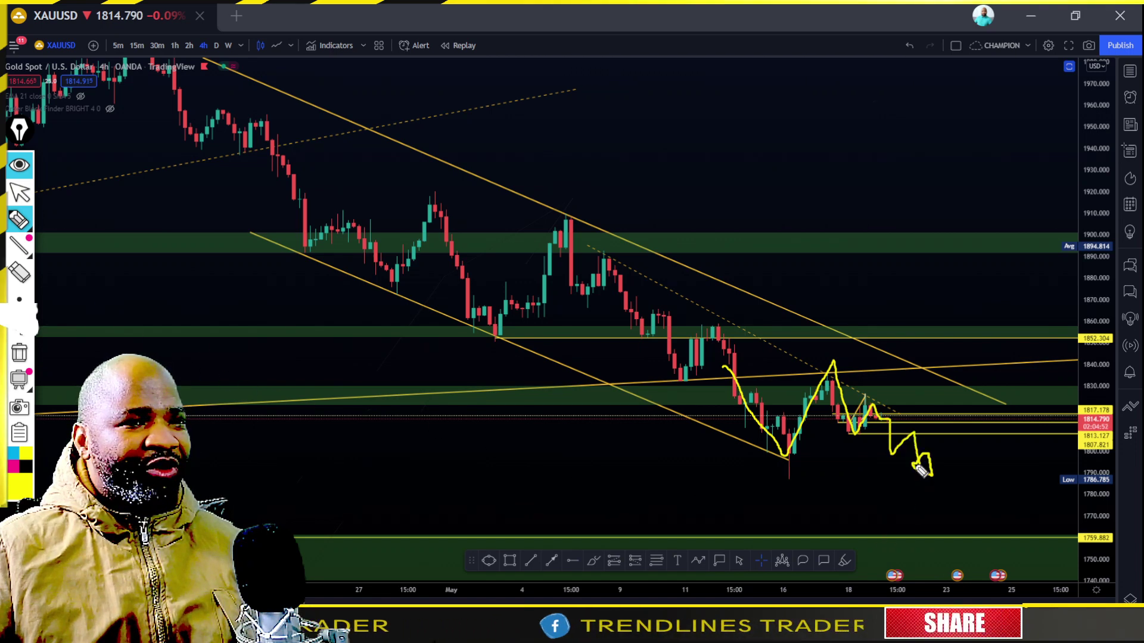
{"action": "left_click", "coordinate": [19, 353]}
- Trace the dashed descending trendline with the pen from the 1890 area to the latest candles and mark the support beneath them
{"action": "left_click", "coordinate": [19, 220]}
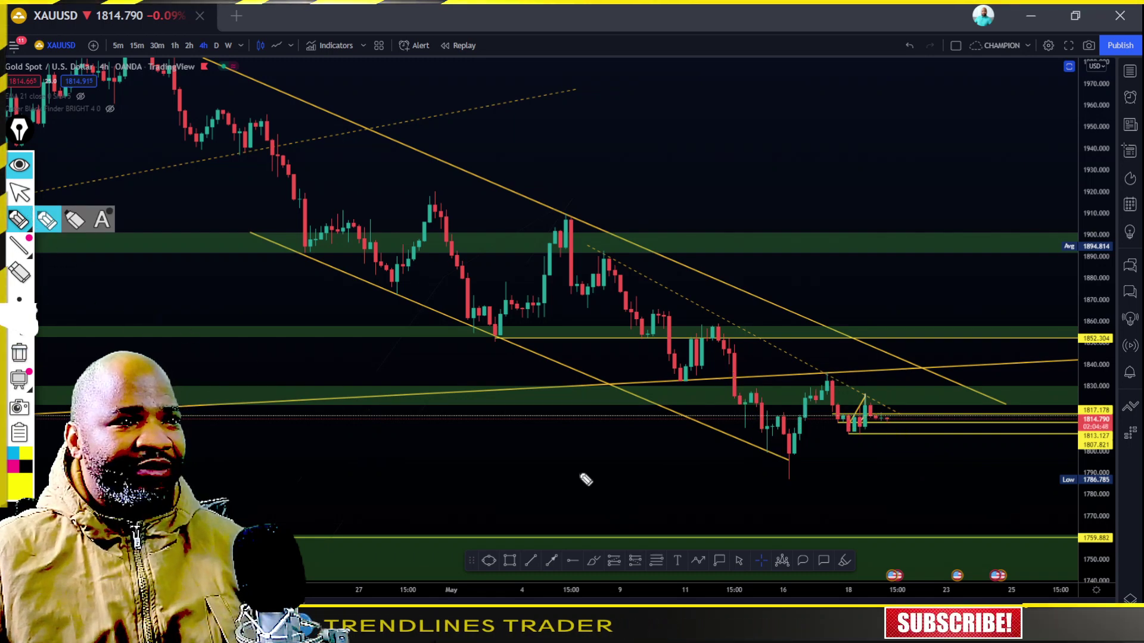
{"action": "left_click", "coordinate": [19, 193]}
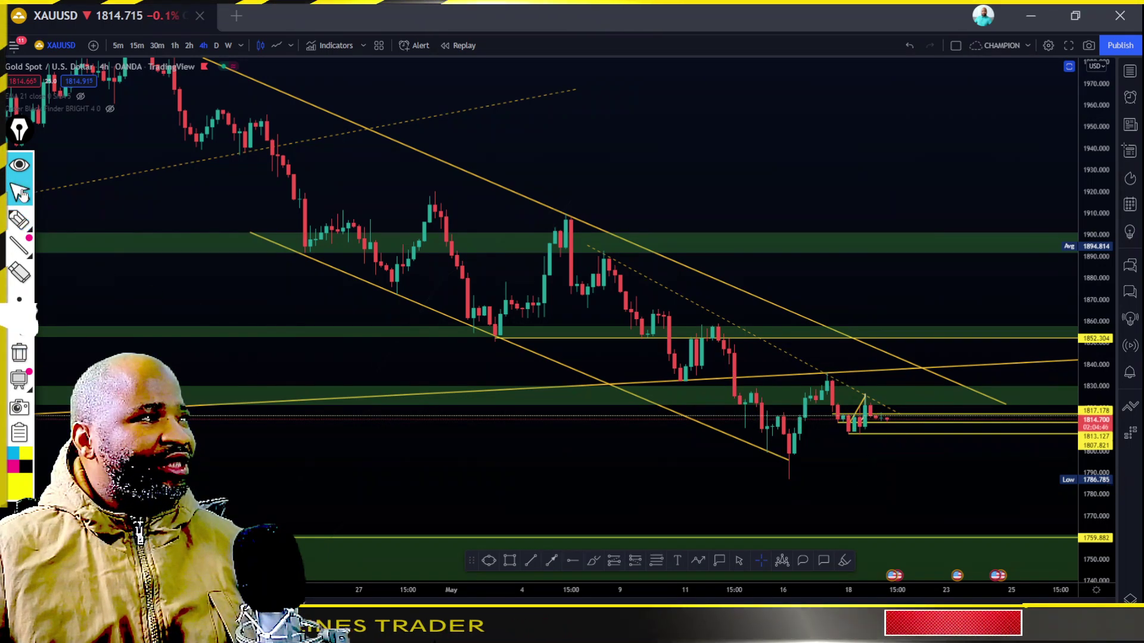
{"action": "left_click", "coordinate": [19, 220]}
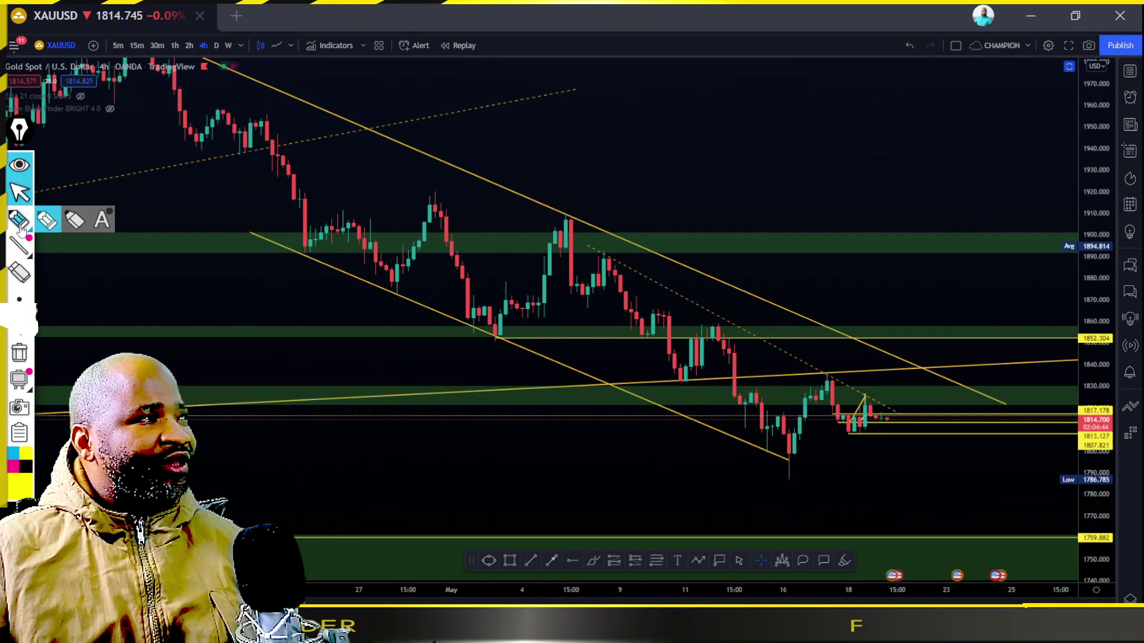
{"action": "left_click_drag", "start_coordinate": [617, 262], "coordinate": [626, 271]}
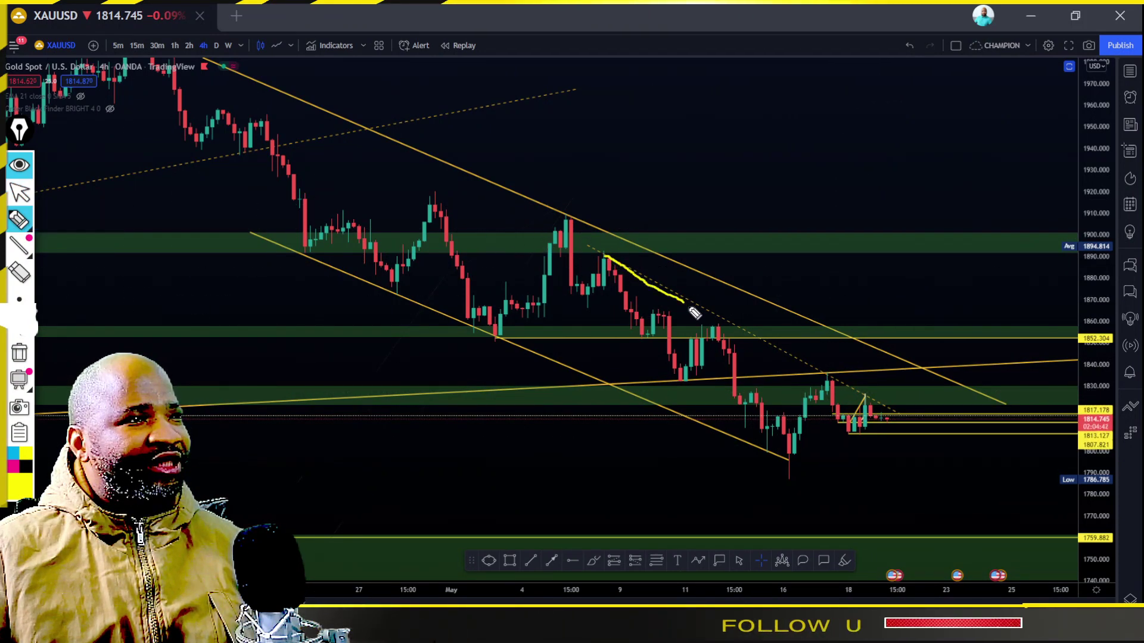
{"action": "left_click_drag", "start_coordinate": [694, 312], "coordinate": [763, 350]}
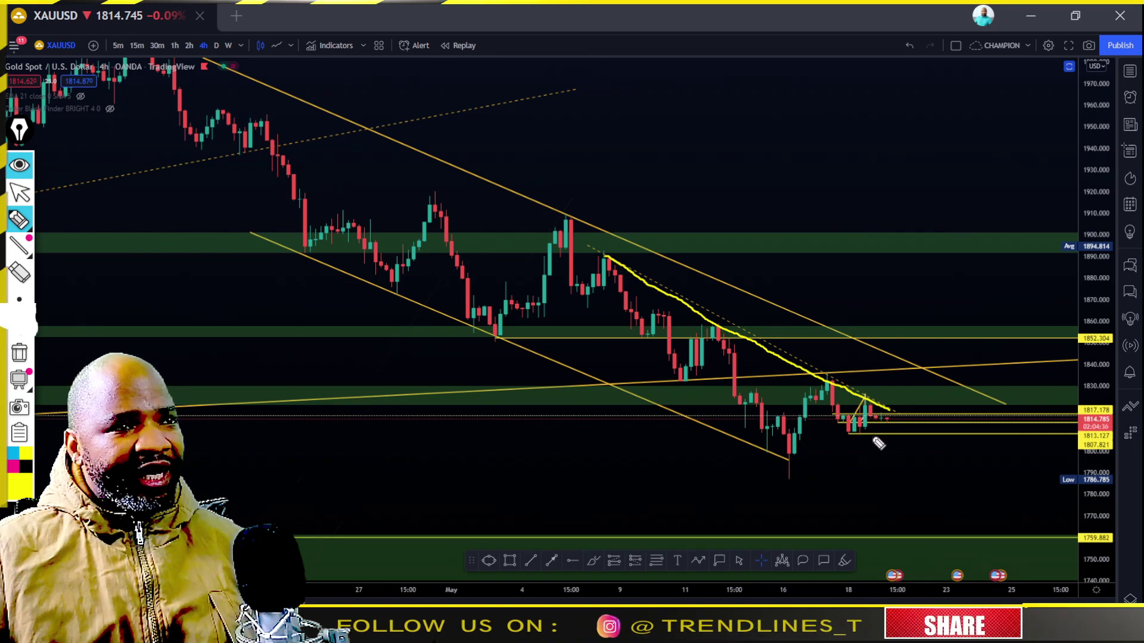
{"action": "left_click_drag", "start_coordinate": [855, 424], "coordinate": [833, 437]}
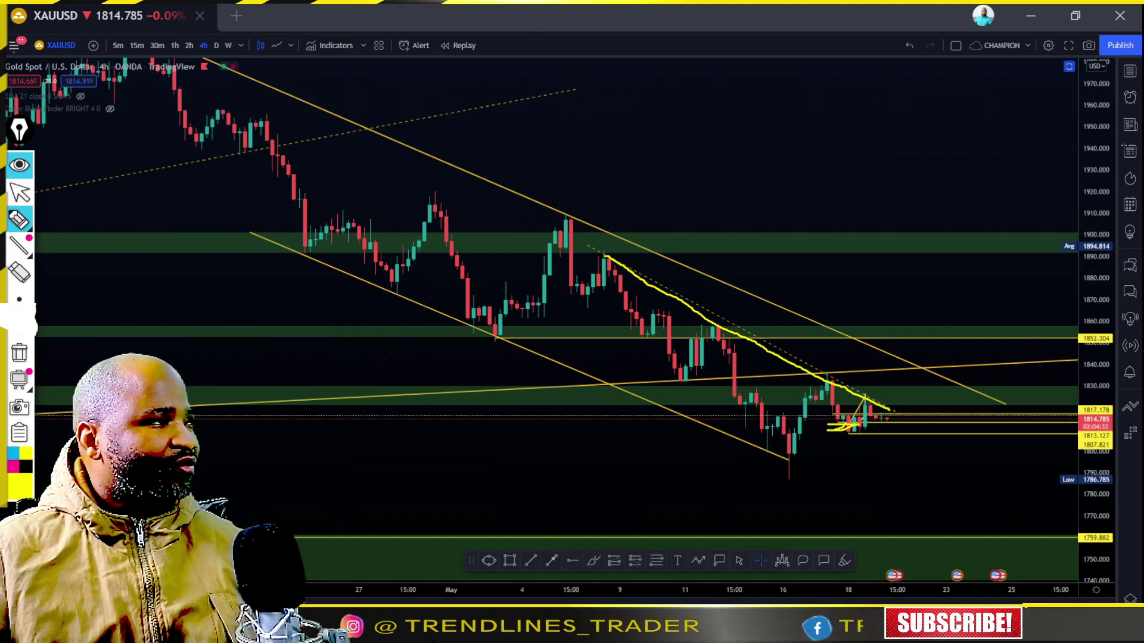
- Clear the pen marks and enlarge the chart around the latest XAUUSD candles
{"action": "left_click", "coordinate": [19, 352]}
{"action": "left_click", "coordinate": [19, 192]}
{"action": "scroll", "coordinate": [483, 415], "scroll_direction": "up", "scroll_amount": 3}
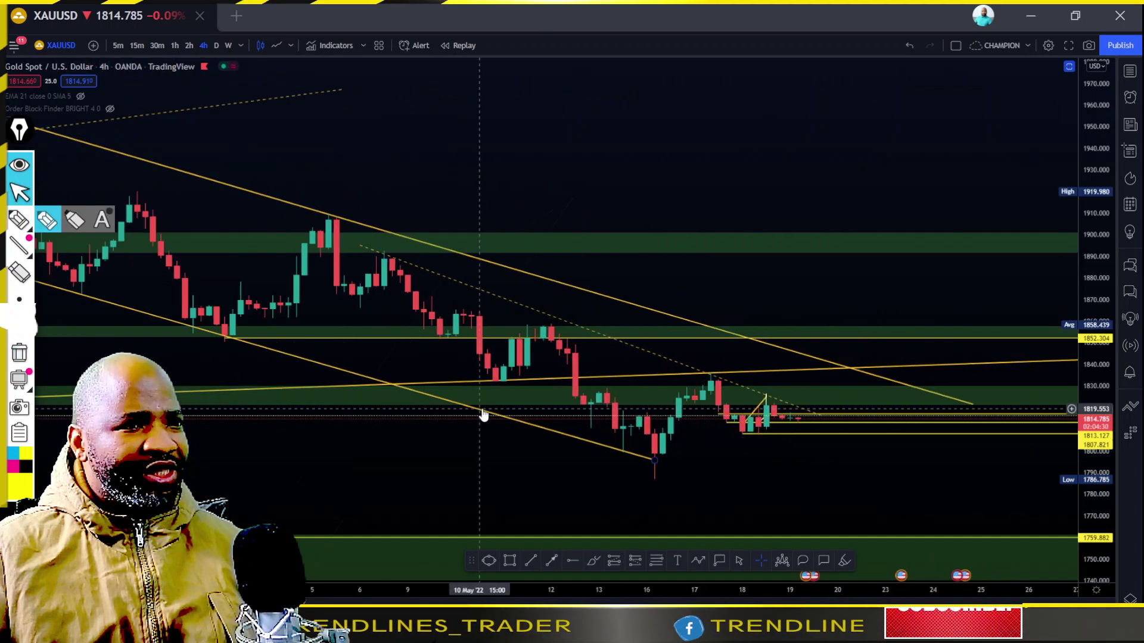
{"action": "scroll", "coordinate": [781, 485], "scroll_direction": "down", "scroll_amount": 2}
{"action": "scroll", "coordinate": [939, 493], "scroll_direction": "up", "scroll_amount": 3}
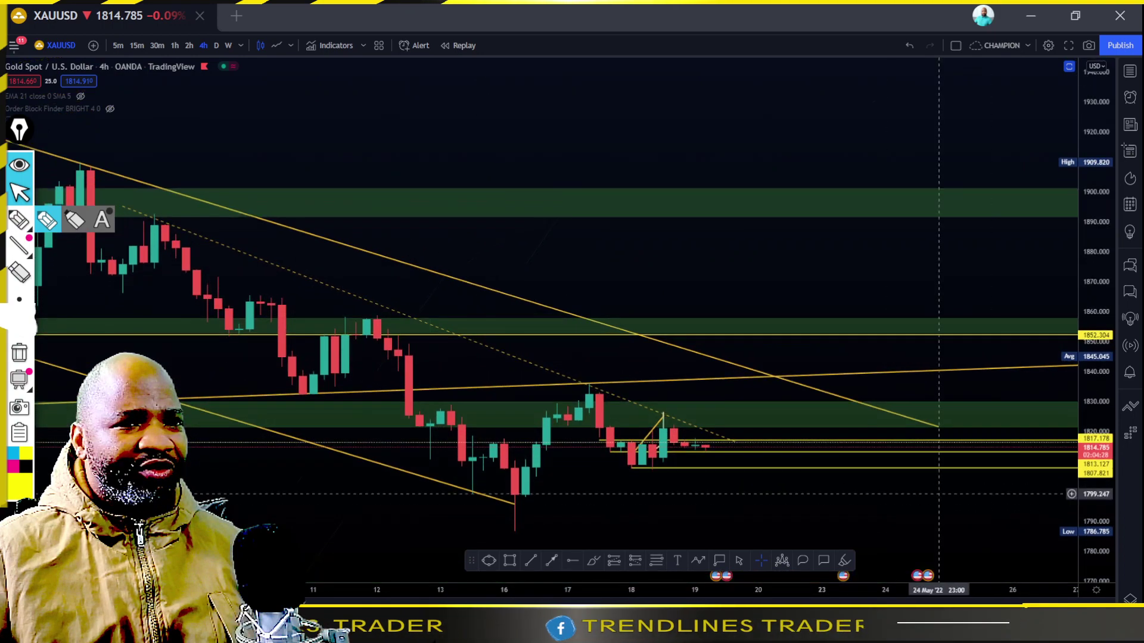
{"action": "left_click_drag", "start_coordinate": [1003, 378], "coordinate": [1098, 424]}
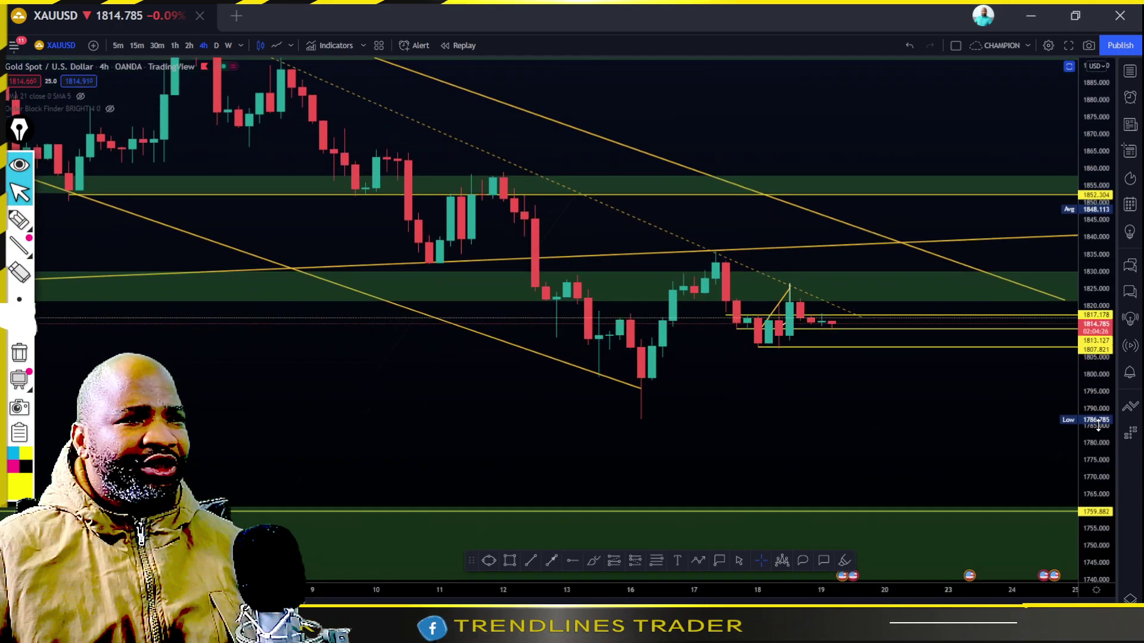
{"action": "left_click_drag", "start_coordinate": [836, 432], "coordinate": [867, 476]}
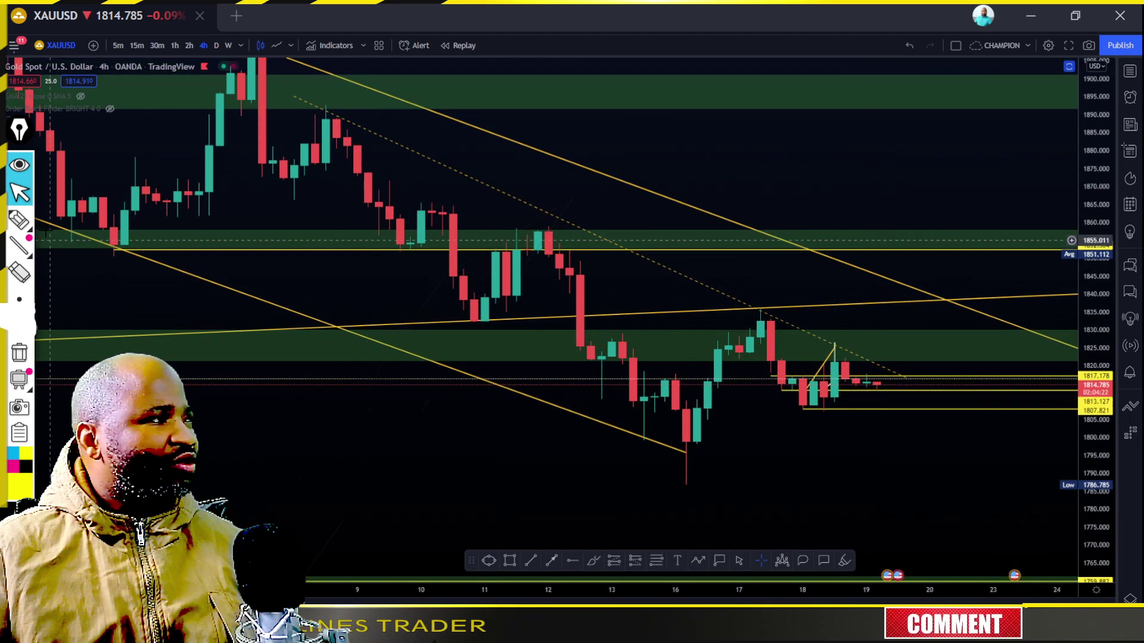
- Draw a converging triangle with pen lines along the dashed descending trendline and up from the 16 May low, marking the recent support inside
{"action": "left_click", "coordinate": [19, 220]}
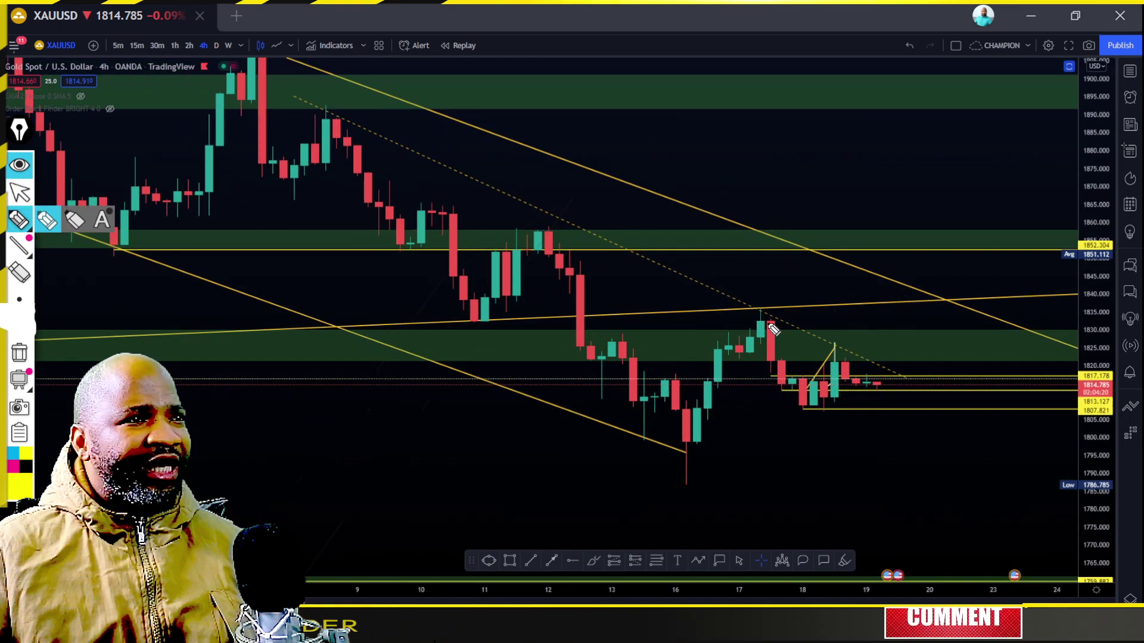
{"action": "left_click_drag", "start_coordinate": [768, 324], "coordinate": [911, 367]}
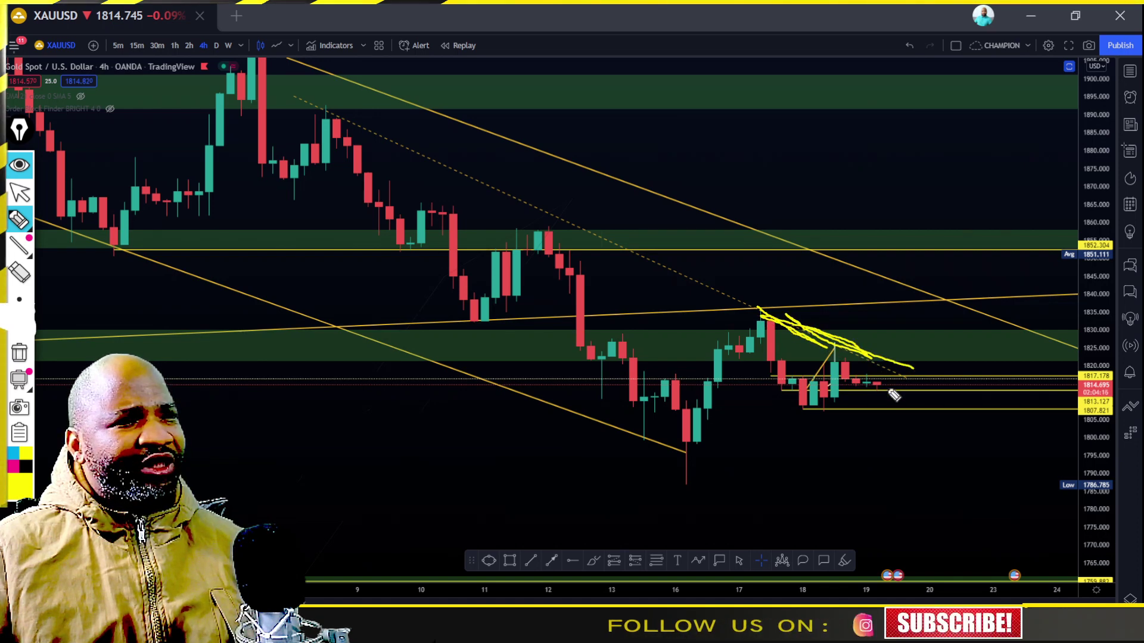
{"action": "mouse_move", "coordinate": [850, 388]}
{"action": "left_mouse_down"}
{"action": "mouse_move", "coordinate": [770, 389]}
{"action": "mouse_move", "coordinate": [801, 400]}
{"action": "left_mouse_up"}
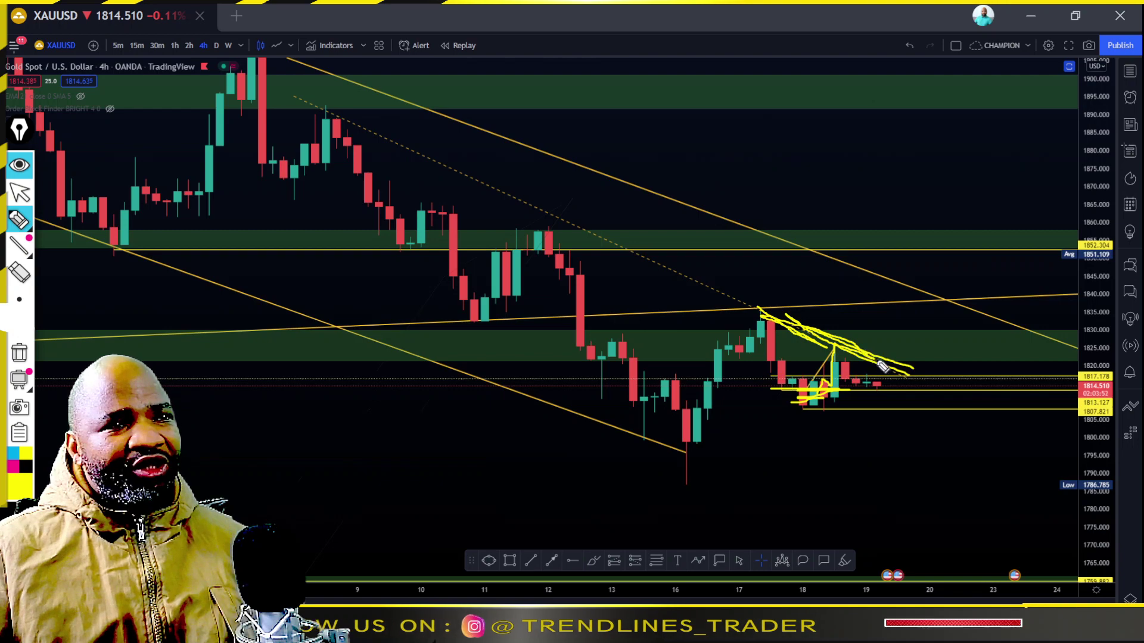
{"action": "left_click_drag", "start_coordinate": [875, 361], "coordinate": [978, 405]}
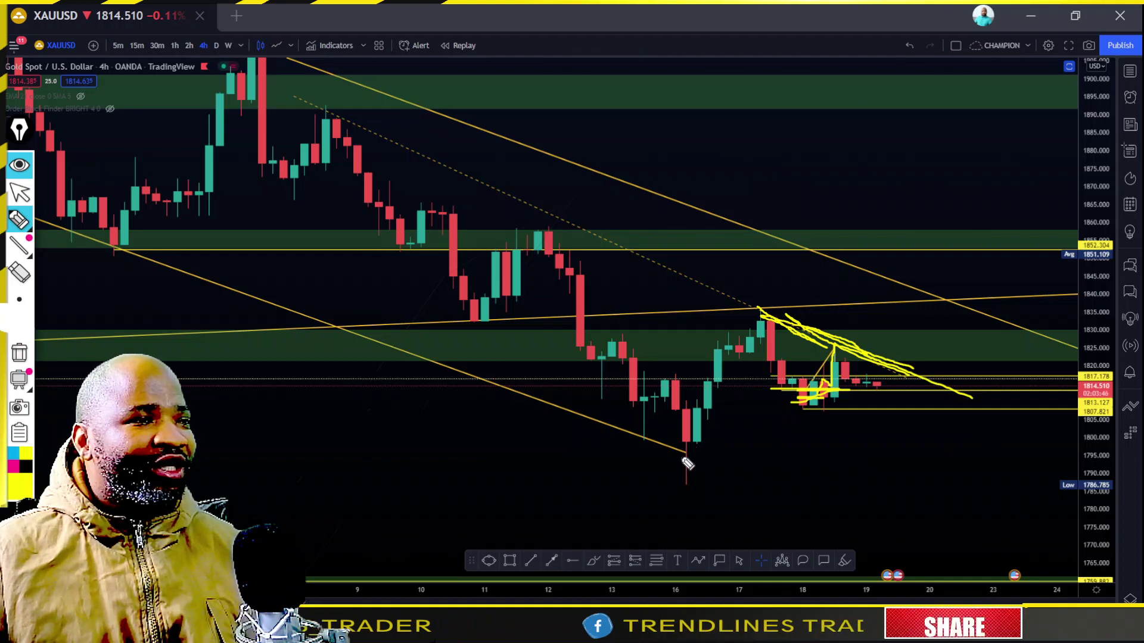
{"action": "left_click_drag", "start_coordinate": [682, 458], "coordinate": [734, 442]}
{"action": "left_click_drag", "start_coordinate": [910, 388], "coordinate": [943, 374]}
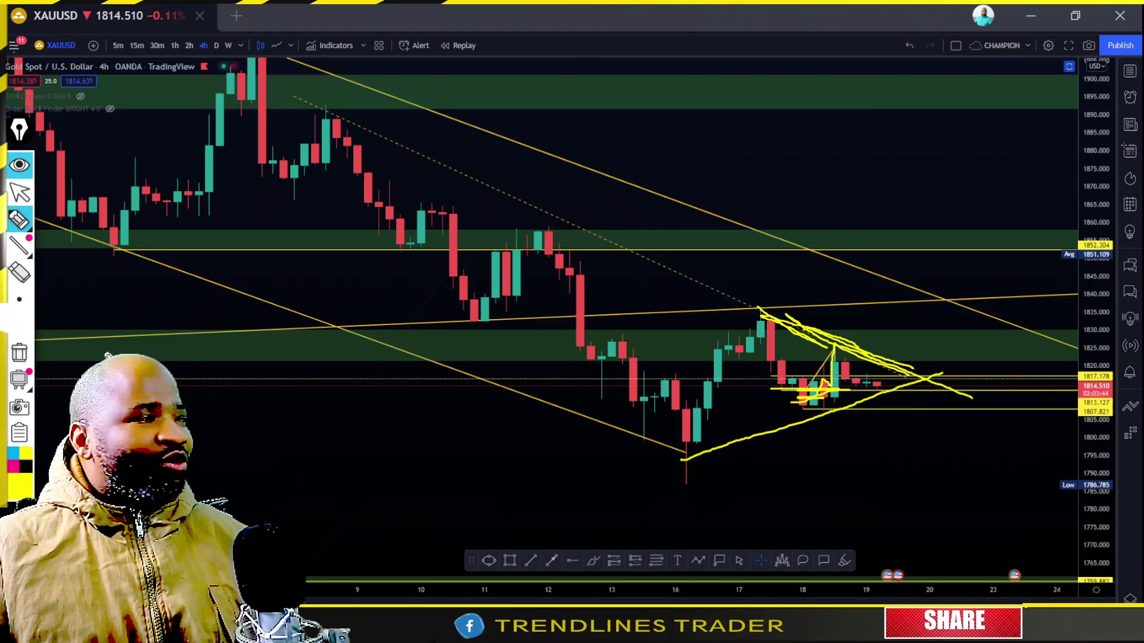
- Erase the pen strokes along the descending trendline and the recent support, keeping the rising line from the 16 May low
{"action": "left_click", "coordinate": [20, 272]}
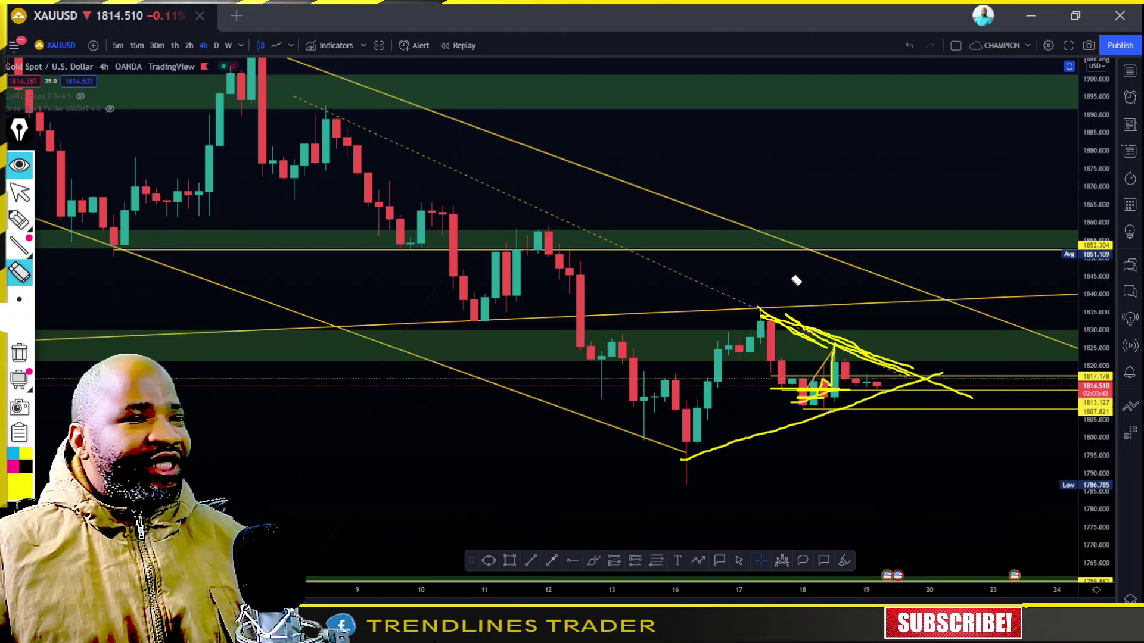
{"action": "left_click", "coordinate": [871, 357]}
{"action": "left_click", "coordinate": [905, 372]}
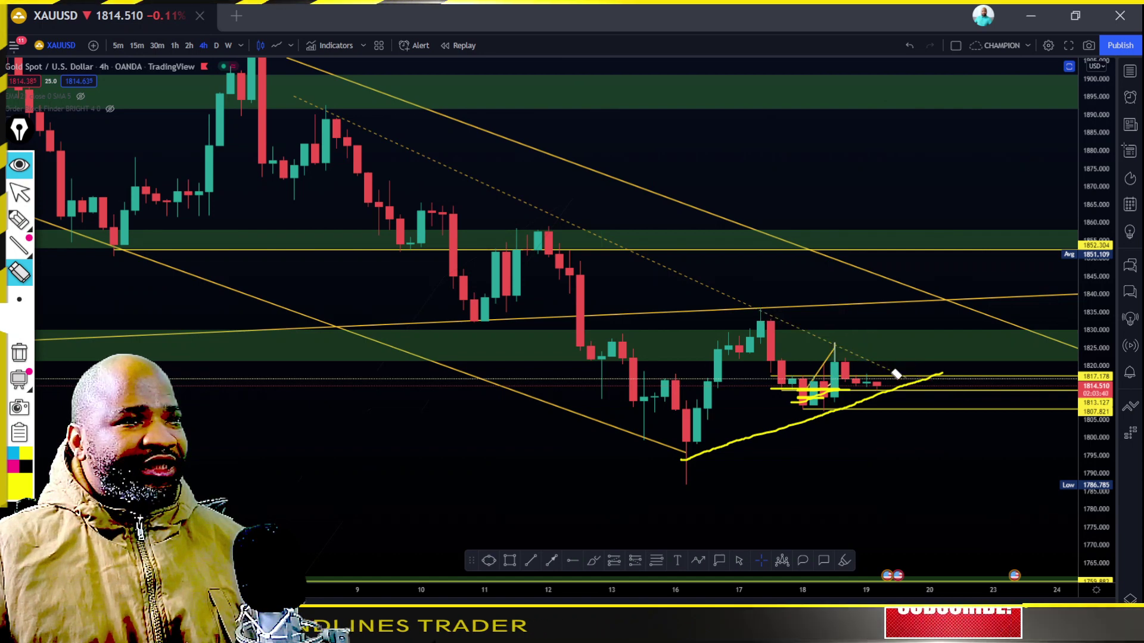
{"action": "left_click", "coordinate": [822, 391]}
- Retrace the rising line, mark the preceding decline with an arrow, and sketch a bullish zigzag projection ending in an up arrow above 1840
{"action": "left_click", "coordinate": [16, 220]}
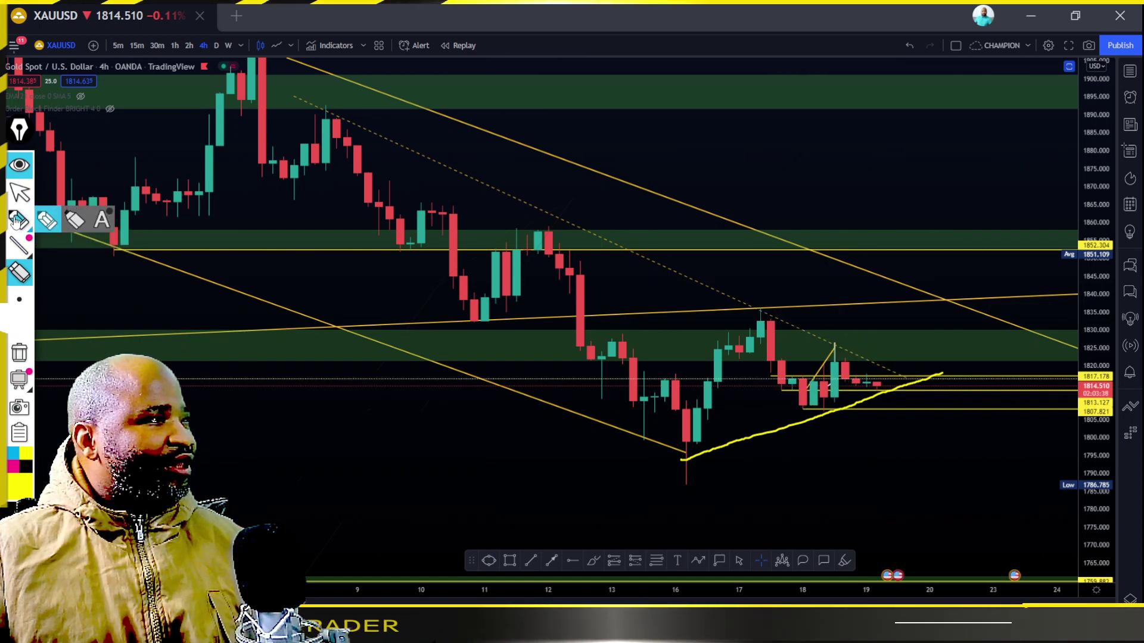
{"action": "left_click", "coordinate": [17, 214]}
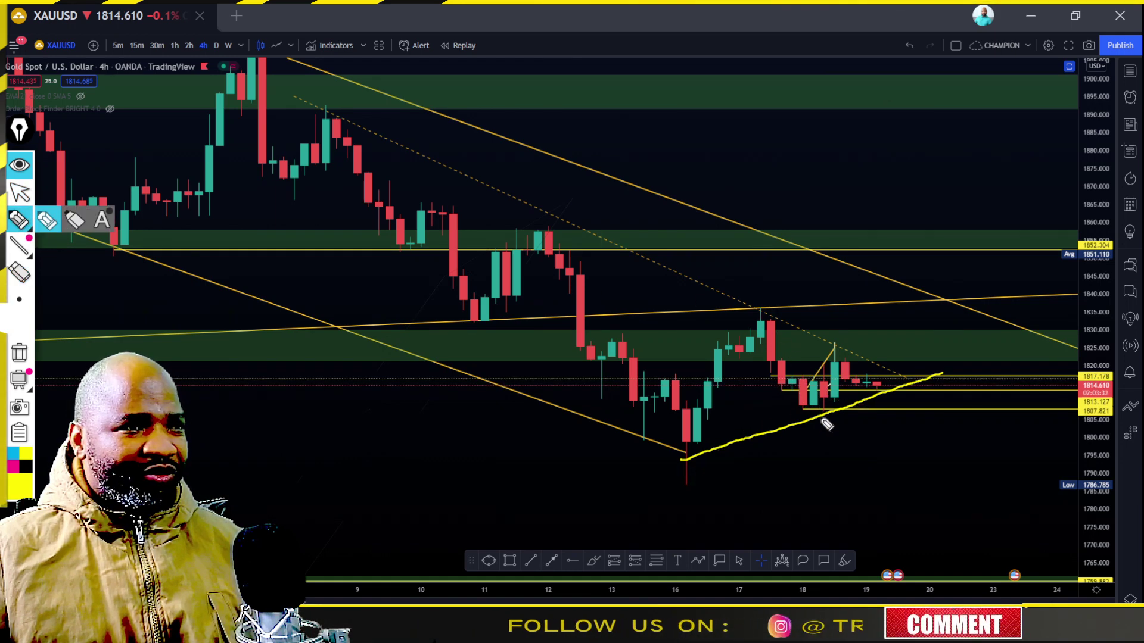
{"action": "left_click_drag", "start_coordinate": [686, 456], "coordinate": [944, 368]}
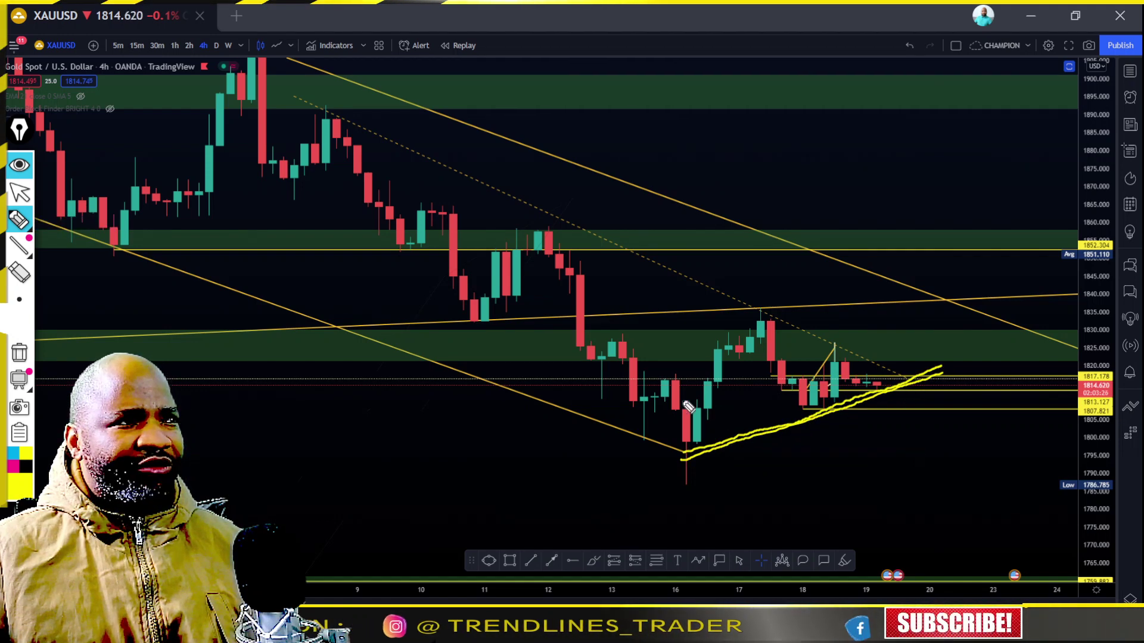
{"action": "left_click_drag", "start_coordinate": [370, 181], "coordinate": [667, 375]}
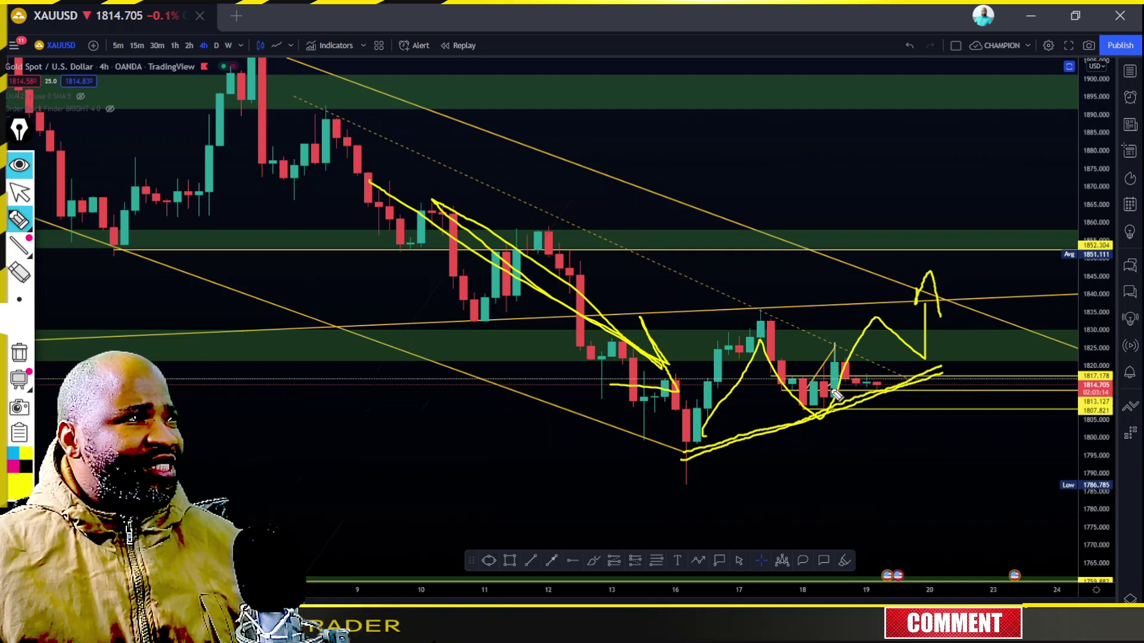
- Clear all pen marks from the 4-hour chart
{"action": "left_click", "coordinate": [19, 299]}
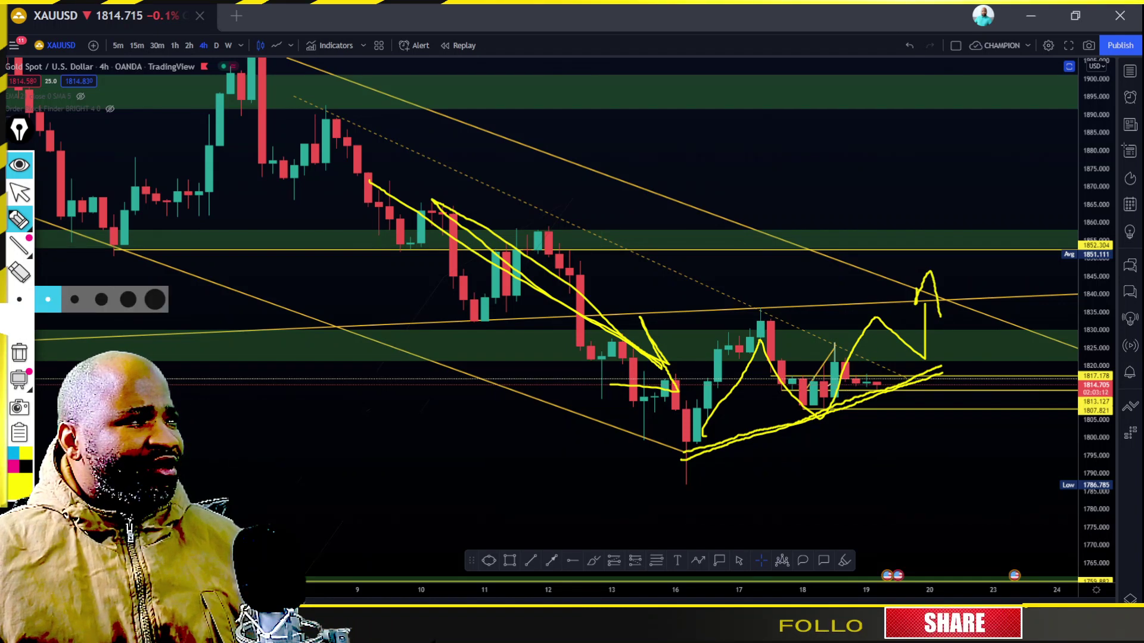
{"action": "left_click", "coordinate": [48, 299]}
{"action": "left_click", "coordinate": [19, 351]}
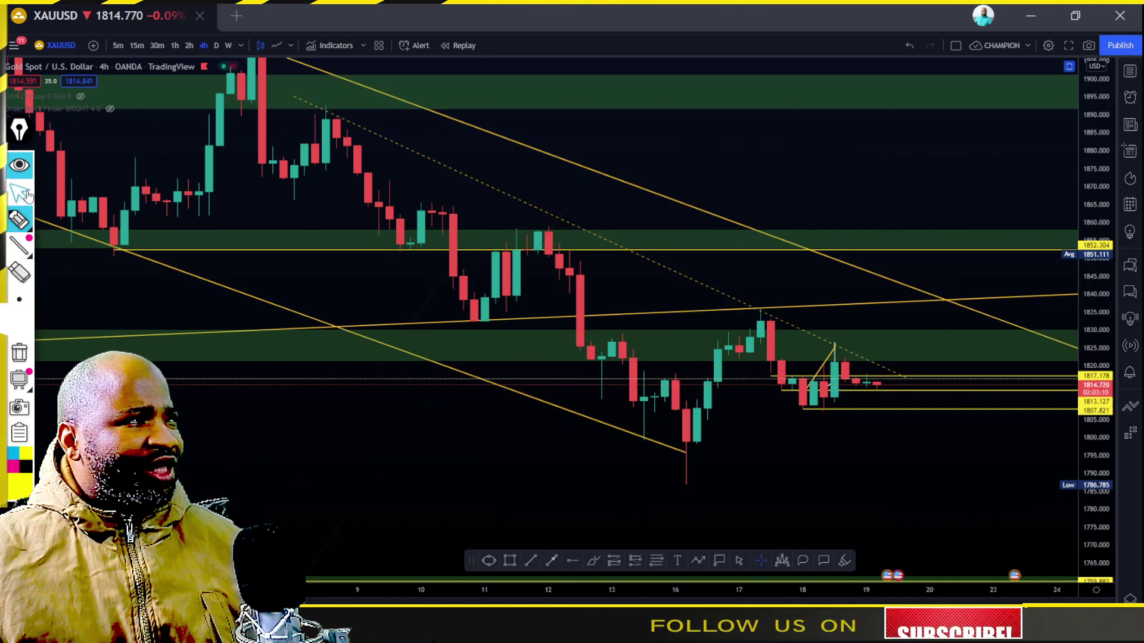
- Switch the XAUUSD chart to the 2-hour timeframe and enlarge the area around the latest candles
{"action": "left_click", "coordinate": [27, 195]}
{"action": "mouse_move", "coordinate": [32, 239]}
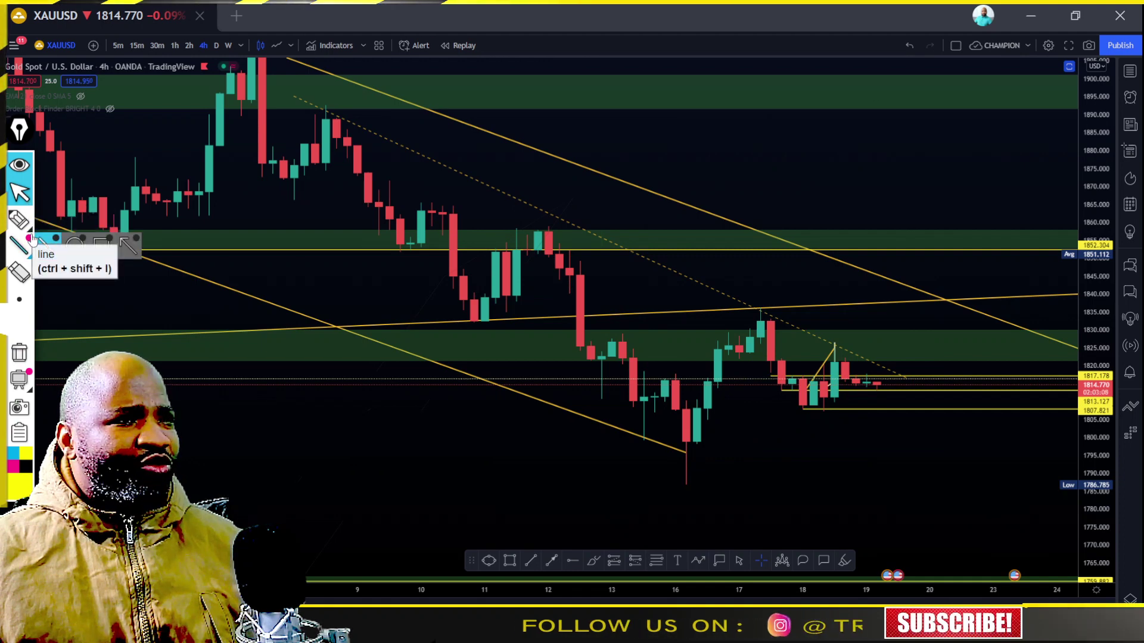
{"action": "left_click", "coordinate": [47, 246]}
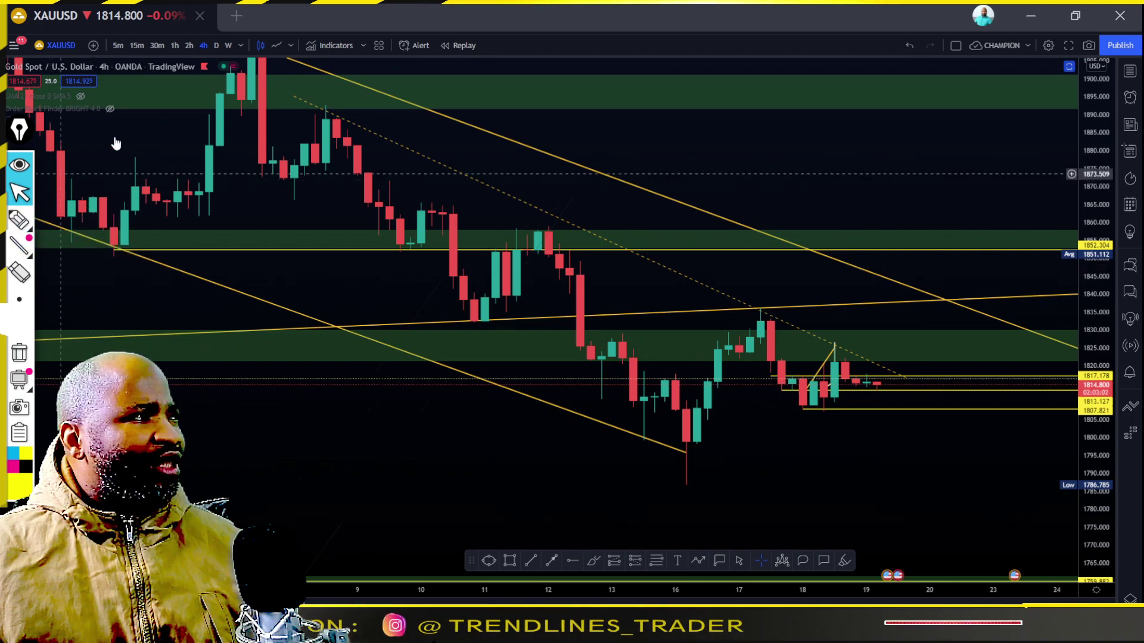
{"action": "left_click", "coordinate": [188, 45]}
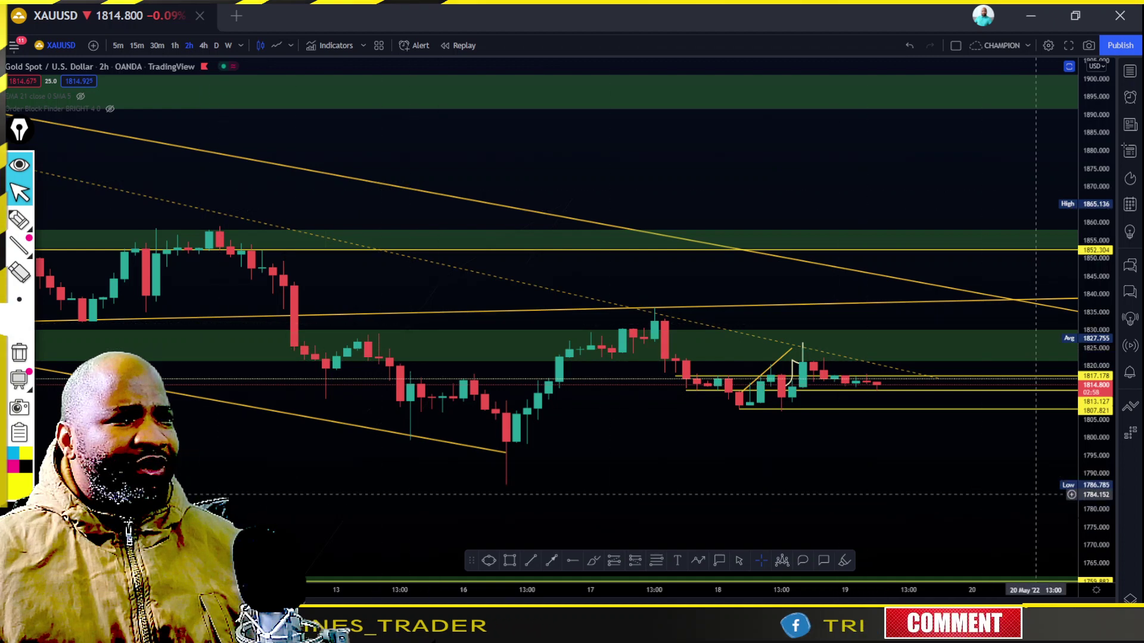
{"action": "scroll", "coordinate": [1096, 494], "scroll_direction": "up", "scroll_amount": 5}
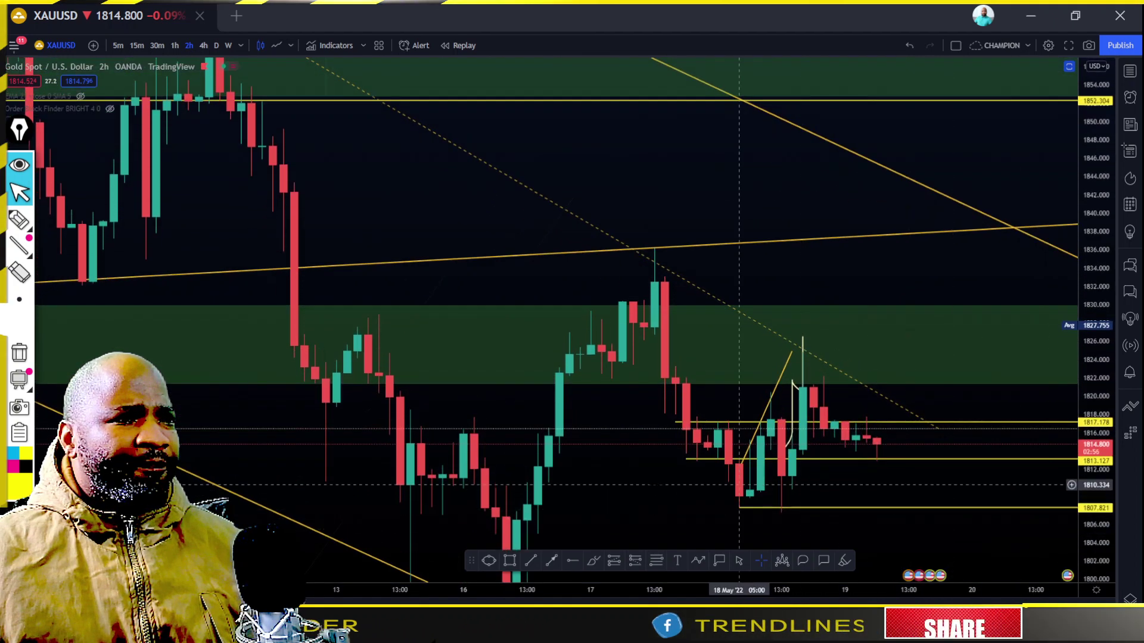
{"action": "left_click_drag", "start_coordinate": [739, 485], "coordinate": [728, 388]}
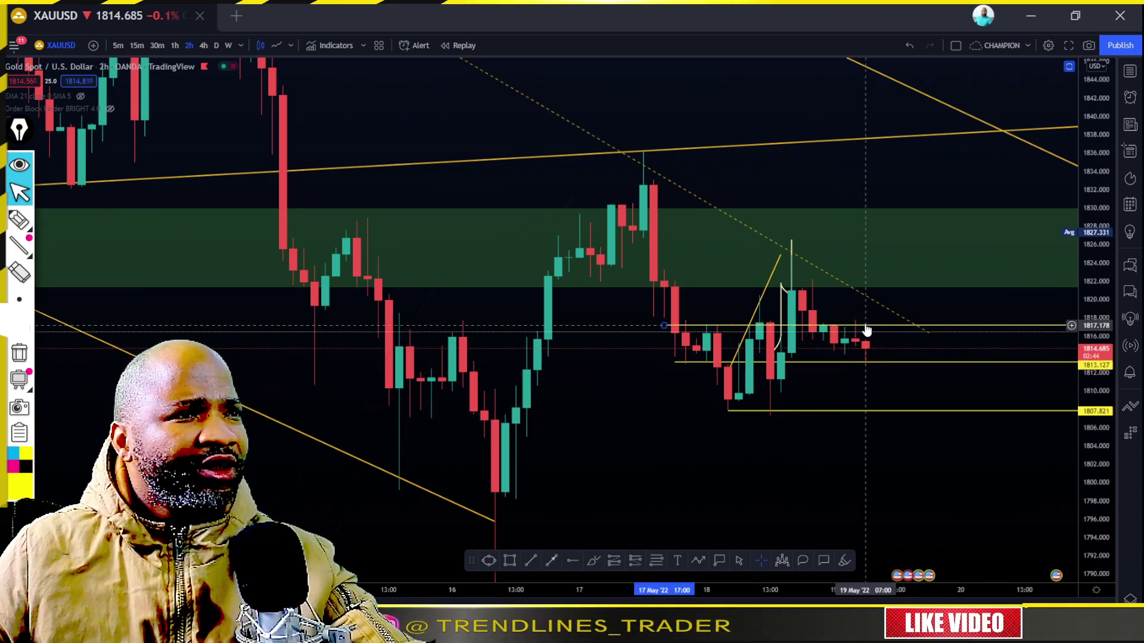
- Delete the 1817.178 horizontal level and move the start of the 1813.127 level back to 13 May 15:00 at 1812.964
{"action": "left_click_drag", "start_coordinate": [866, 330], "coordinate": [871, 369]}
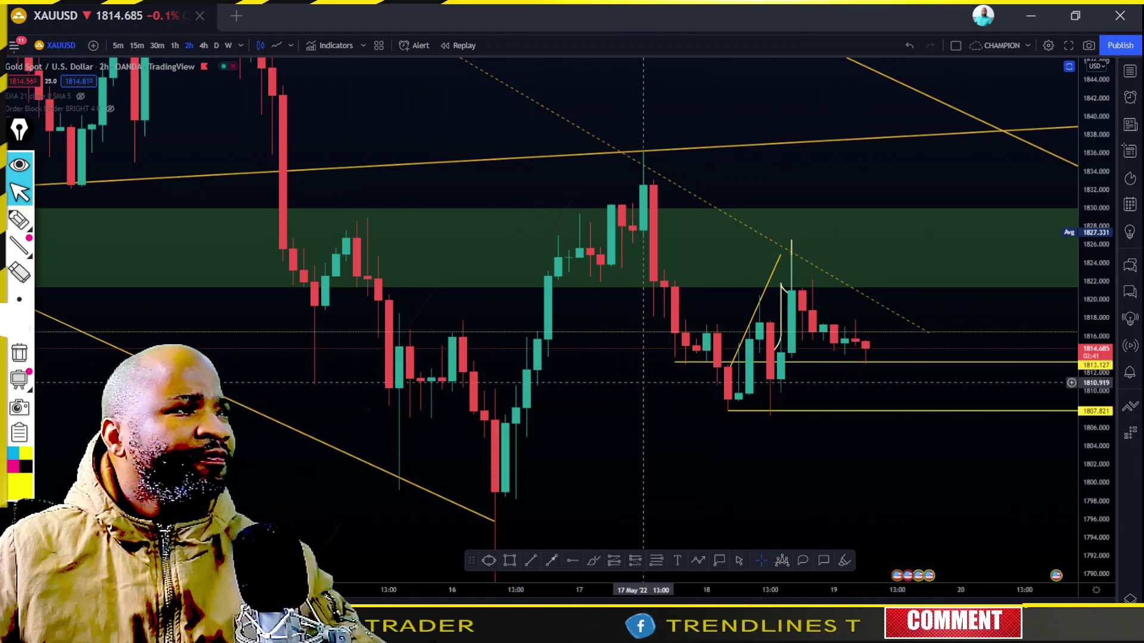
{"action": "left_click_drag", "start_coordinate": [675, 362], "coordinate": [403, 366]}
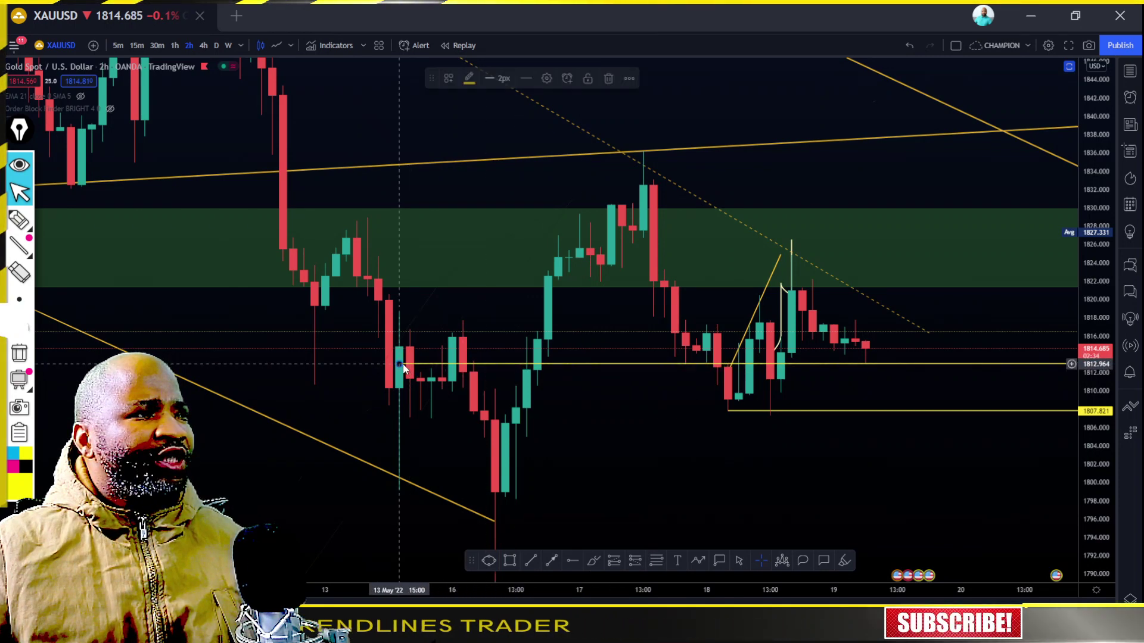
- Draw a horizontal pen line just below the 1807.821 level and highlight the 1812.964 level beneath the latest candle
{"action": "left_click", "coordinate": [19, 220]}
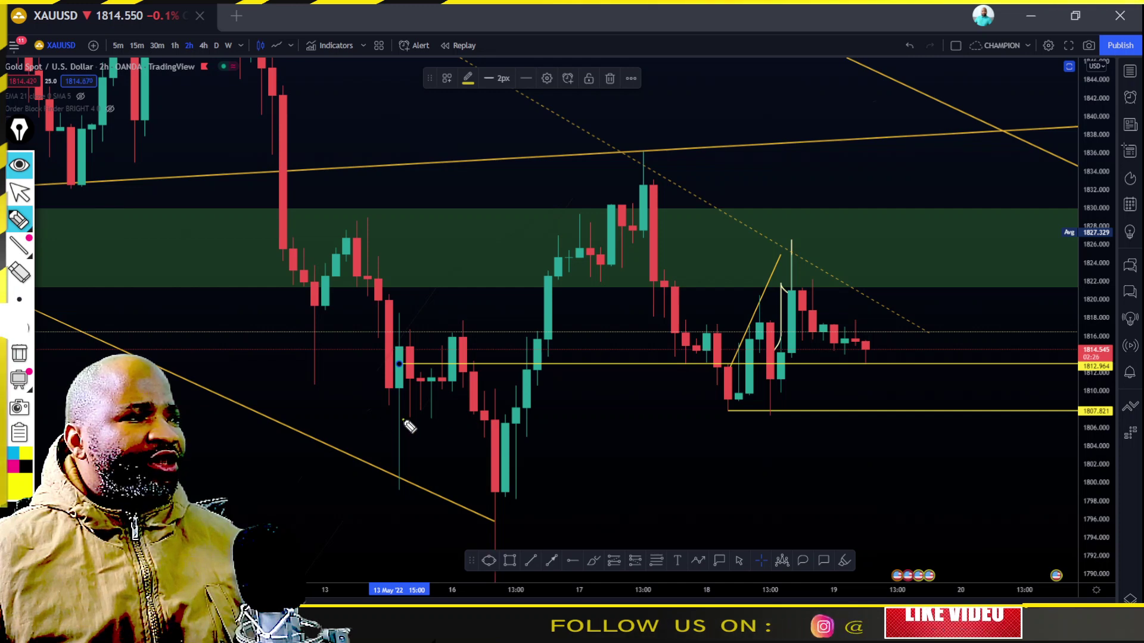
{"action": "left_click_drag", "start_coordinate": [402, 419], "coordinate": [896, 420]}
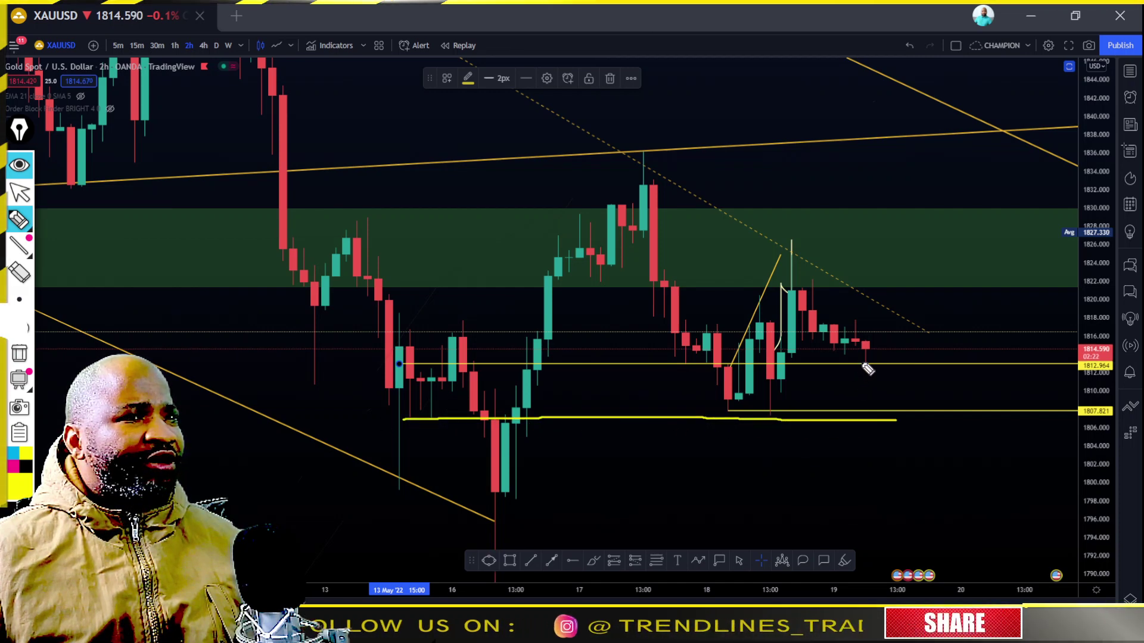
{"action": "left_click_drag", "start_coordinate": [829, 364], "coordinate": [893, 363]}
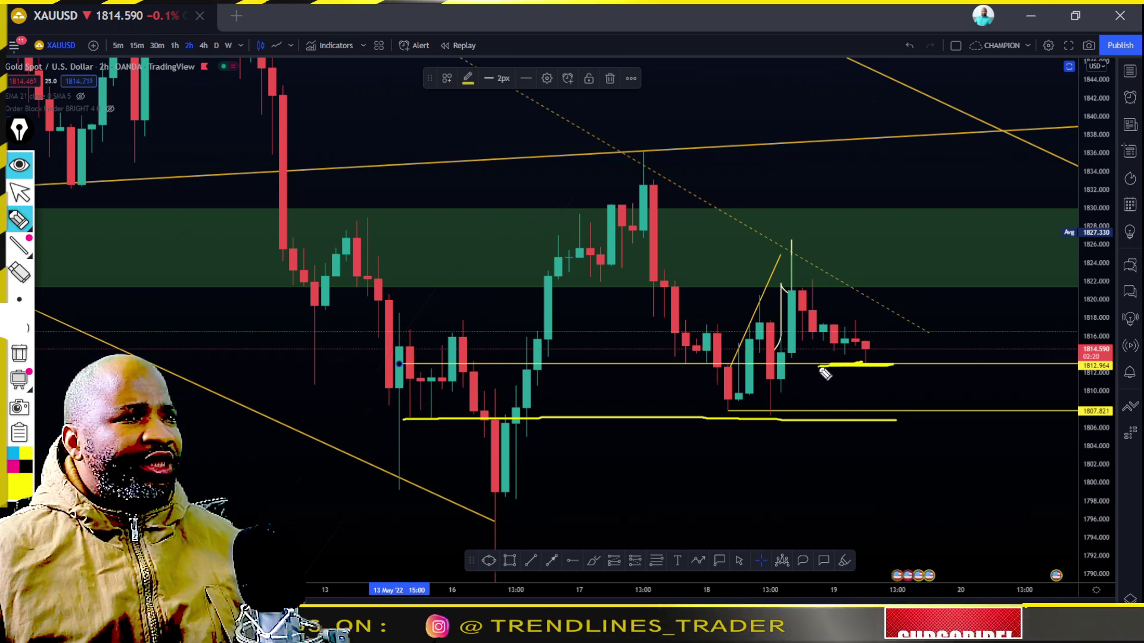
- Highlight in pen the 1812.964 level beneath the latest candles and the 17 May sell-off candle falling towards that level
{"action": "left_click_drag", "start_coordinate": [819, 366], "coordinate": [804, 366]}
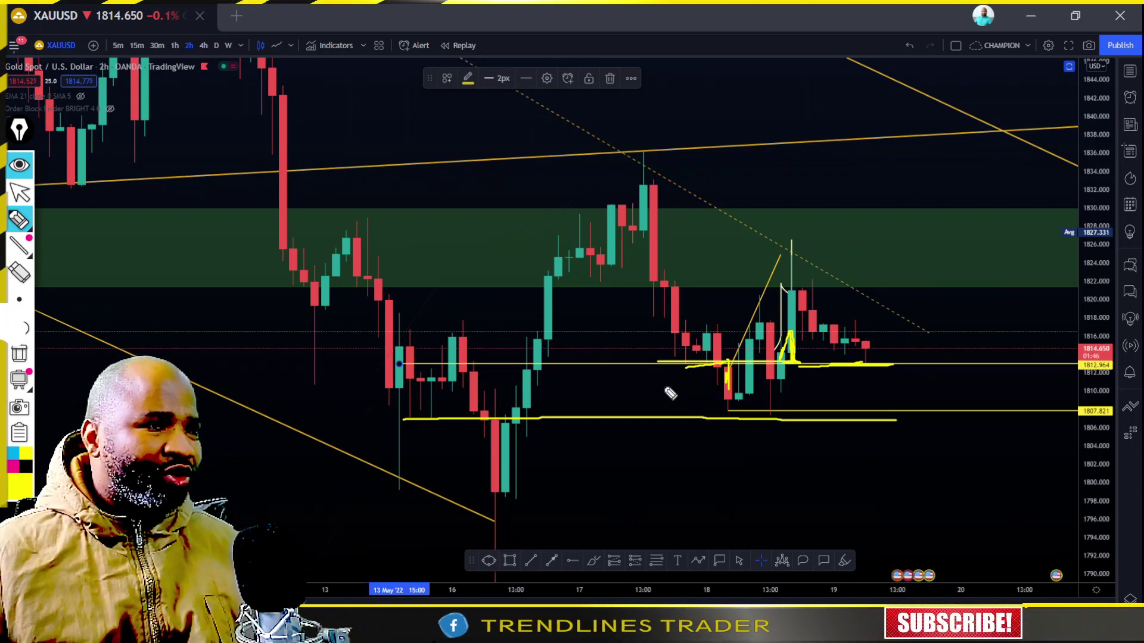
{"action": "left_click_drag", "start_coordinate": [674, 318], "coordinate": [679, 344]}
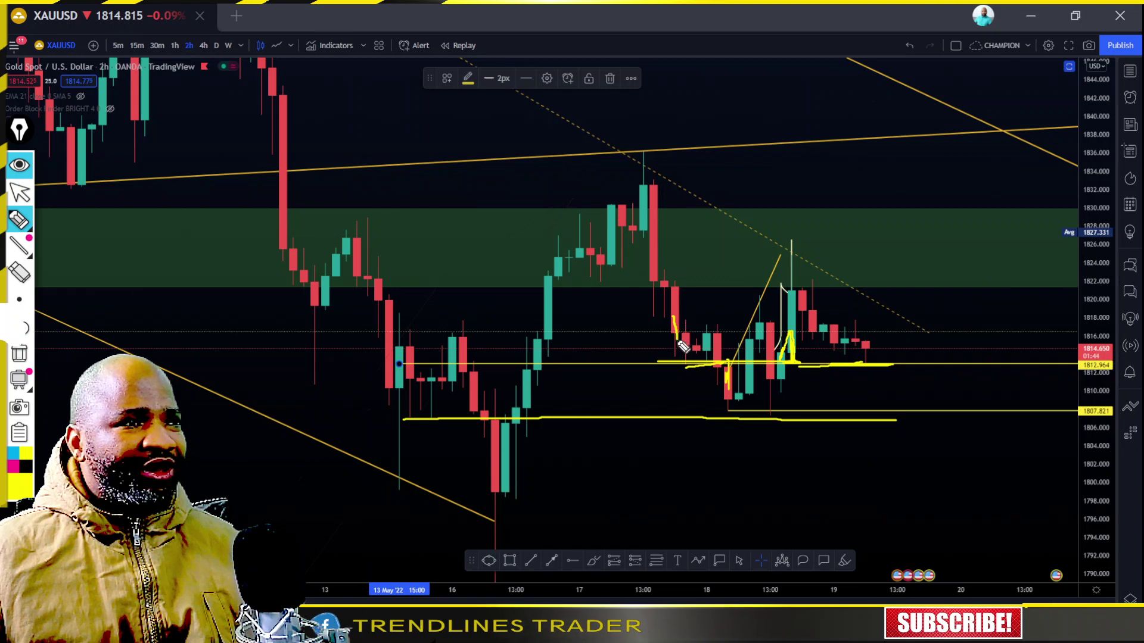
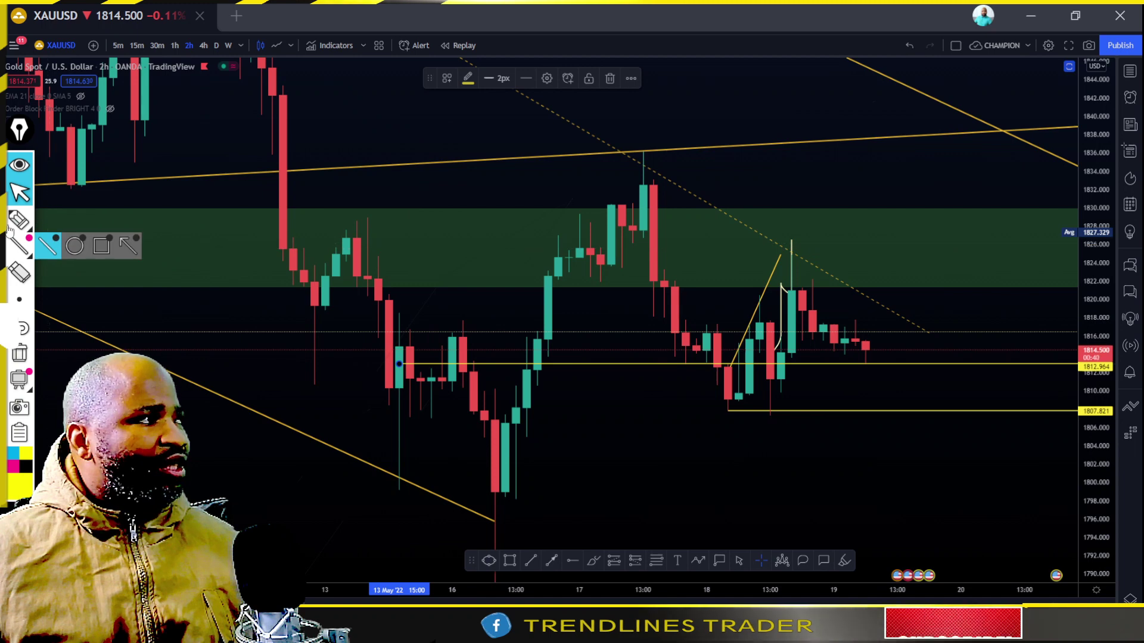
- Draw a rising dashed trendline from the 16 May 09:00 low at about 1787.6 to 20 May 05:00 at 1821.379
{"action": "left_click", "coordinate": [19, 220]}
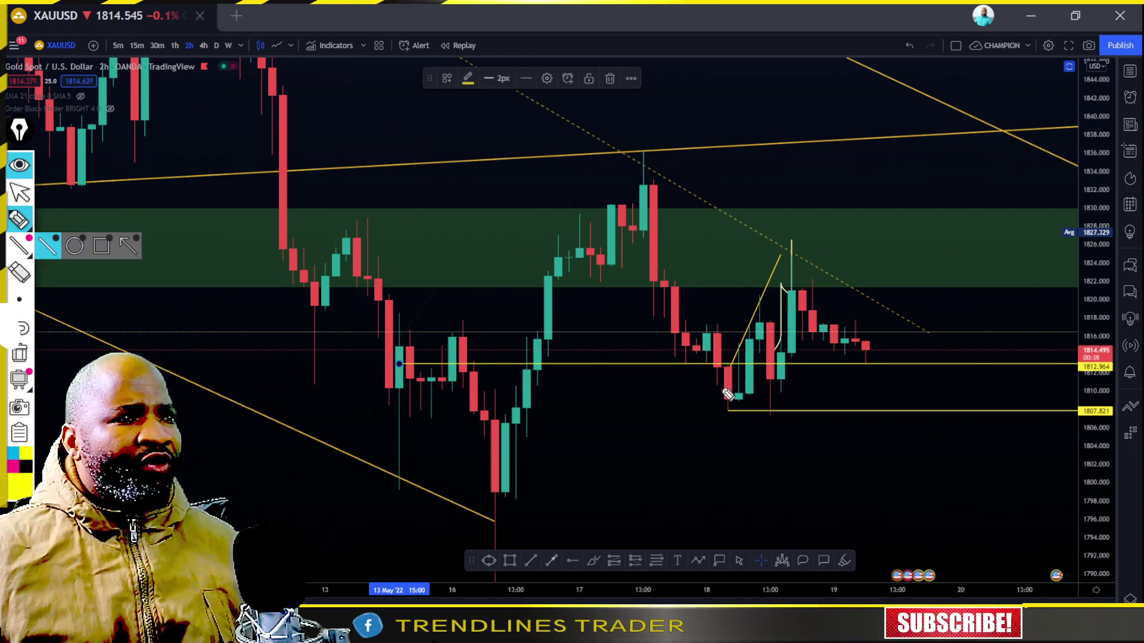
{"action": "left_click", "coordinate": [17, 198]}
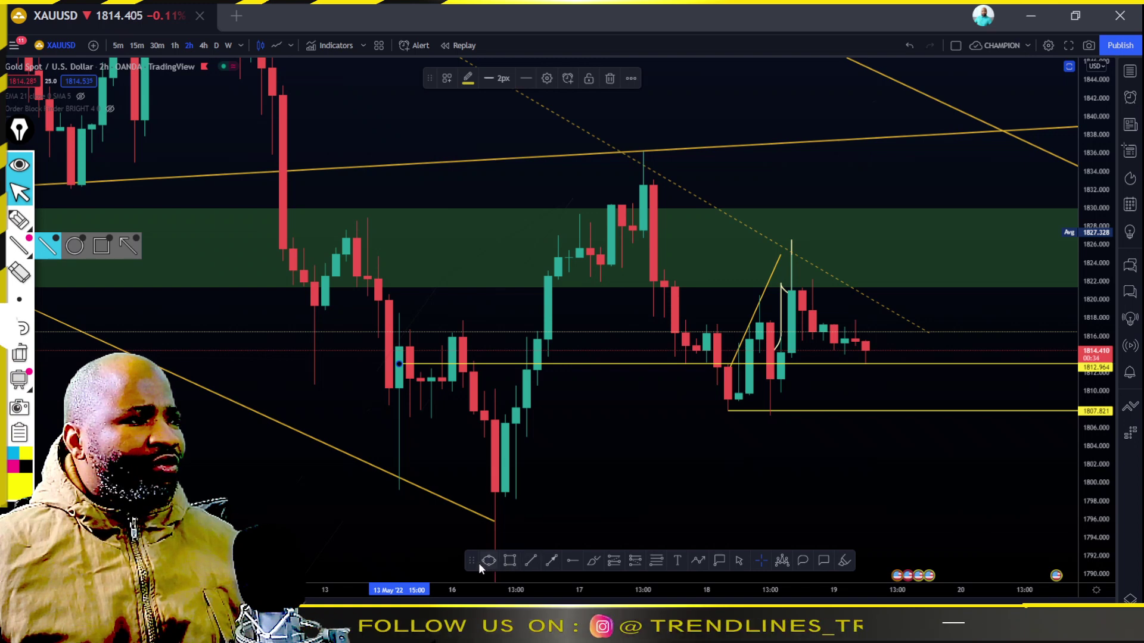
{"action": "left_click_drag", "start_coordinate": [685, 435], "coordinate": [688, 379]}
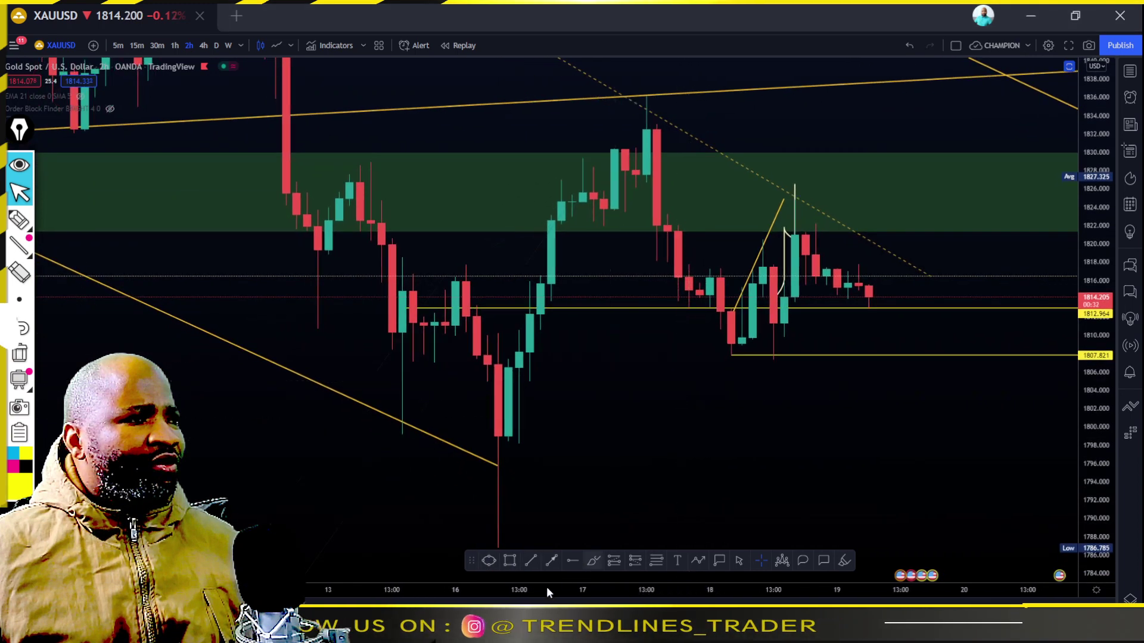
{"action": "left_click", "coordinate": [531, 560]}
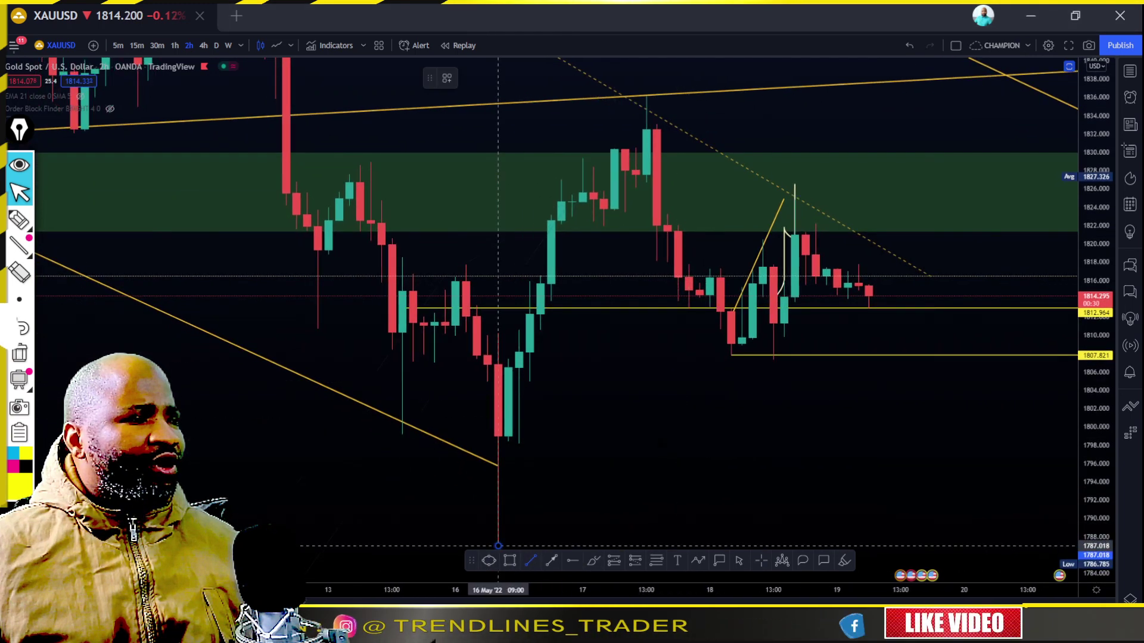
{"action": "left_click", "coordinate": [498, 546]}
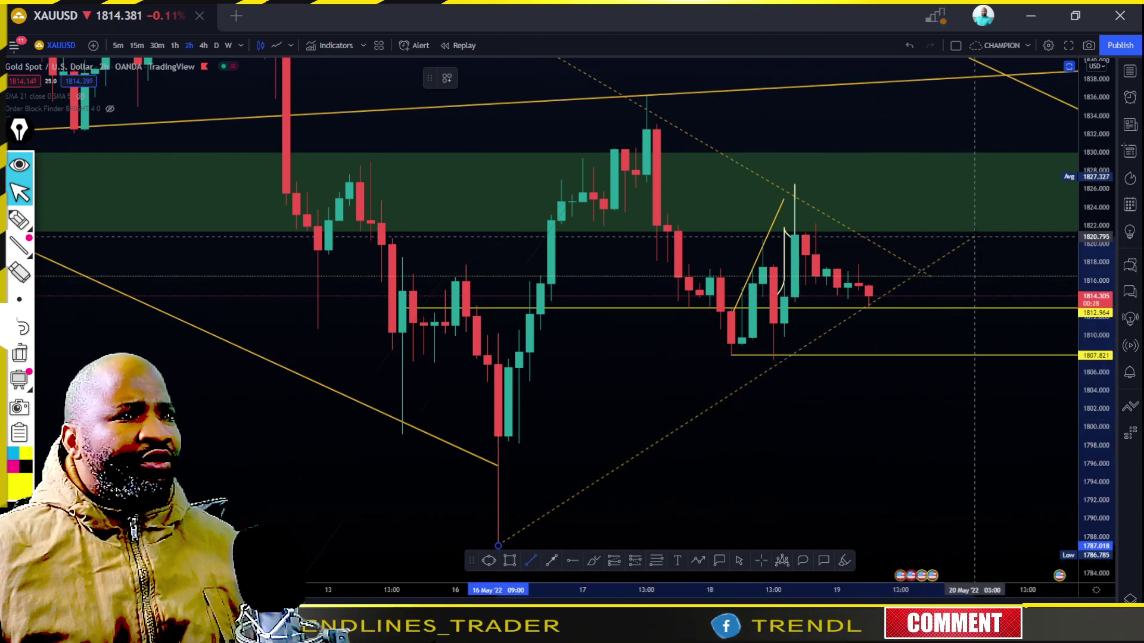
{"action": "left_click", "coordinate": [986, 231]}
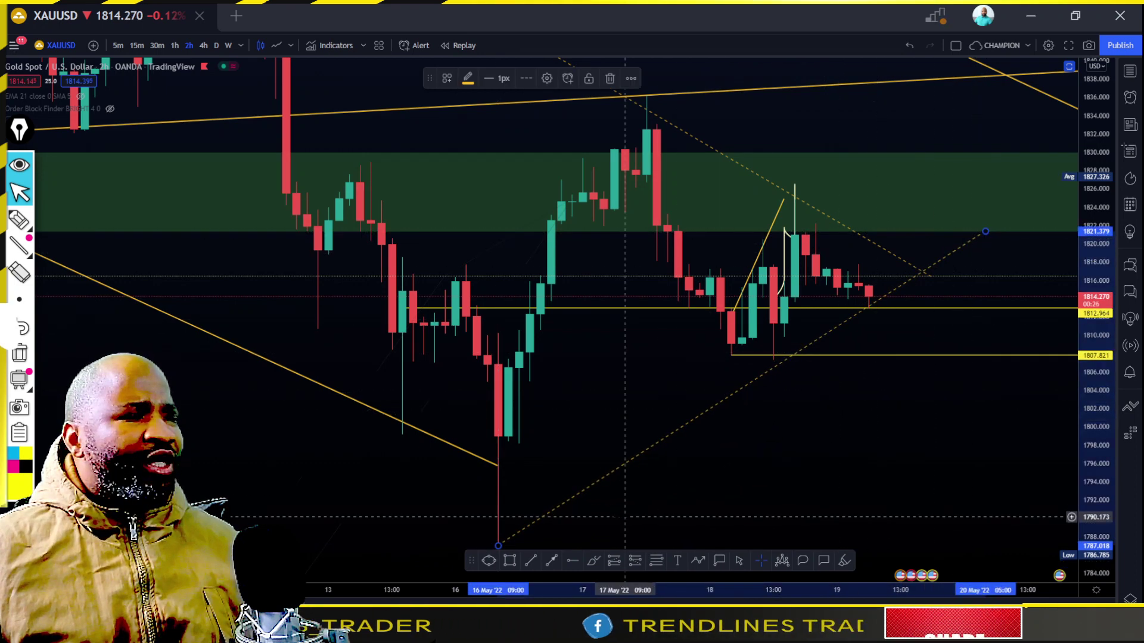
{"action": "left_click", "coordinate": [494, 540]}
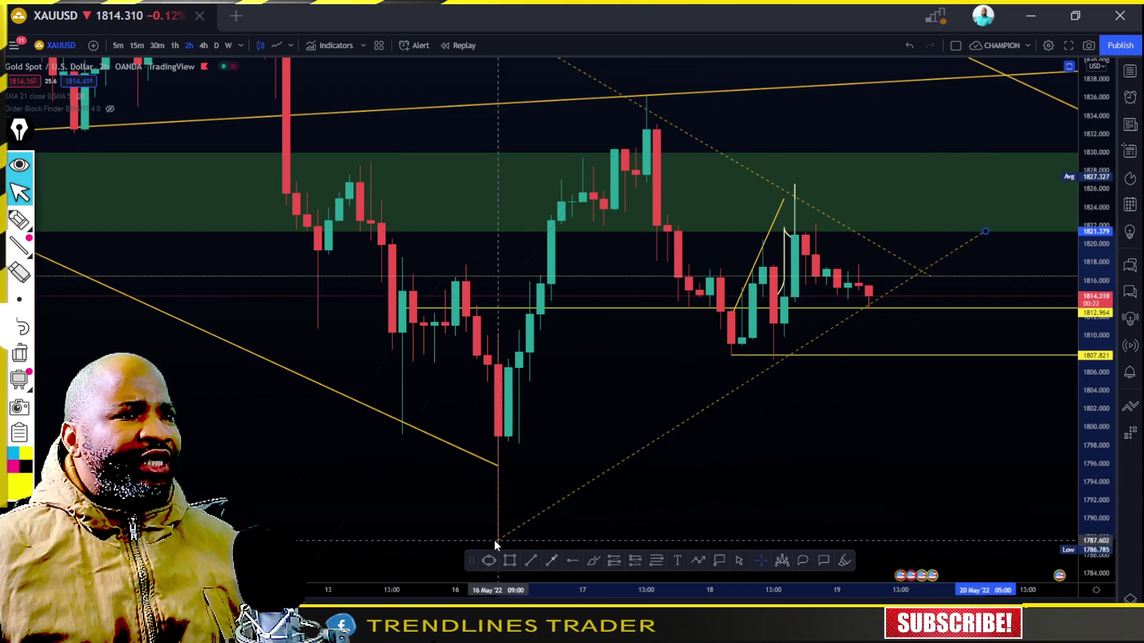
{"action": "left_click", "coordinate": [496, 540]}
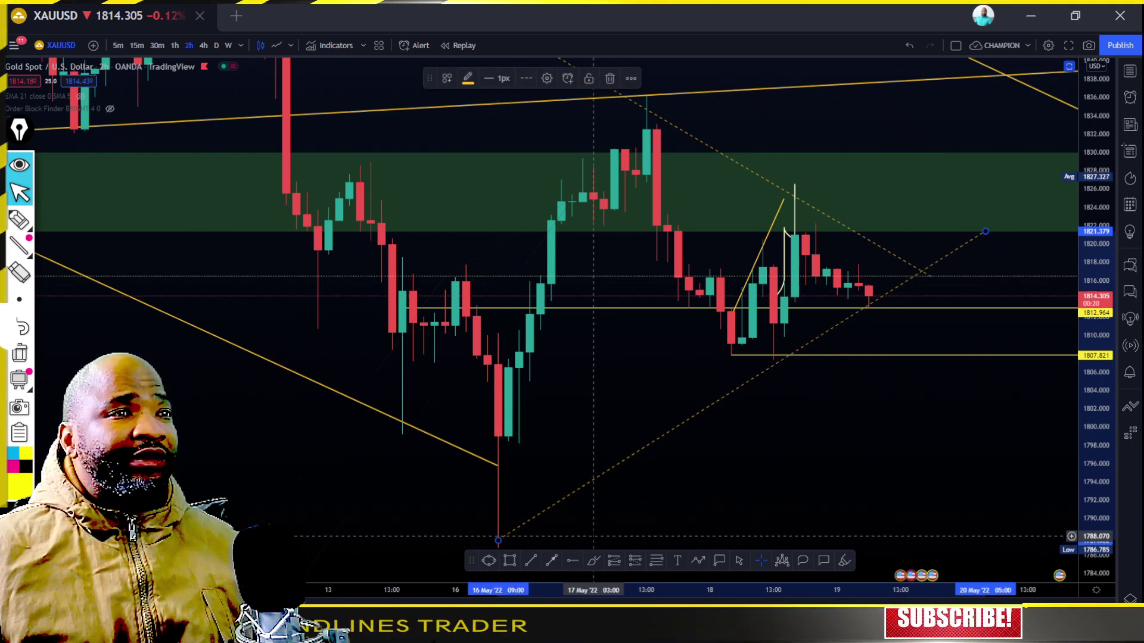
{"action": "left_click_drag", "start_coordinate": [839, 436], "coordinate": [843, 449]}
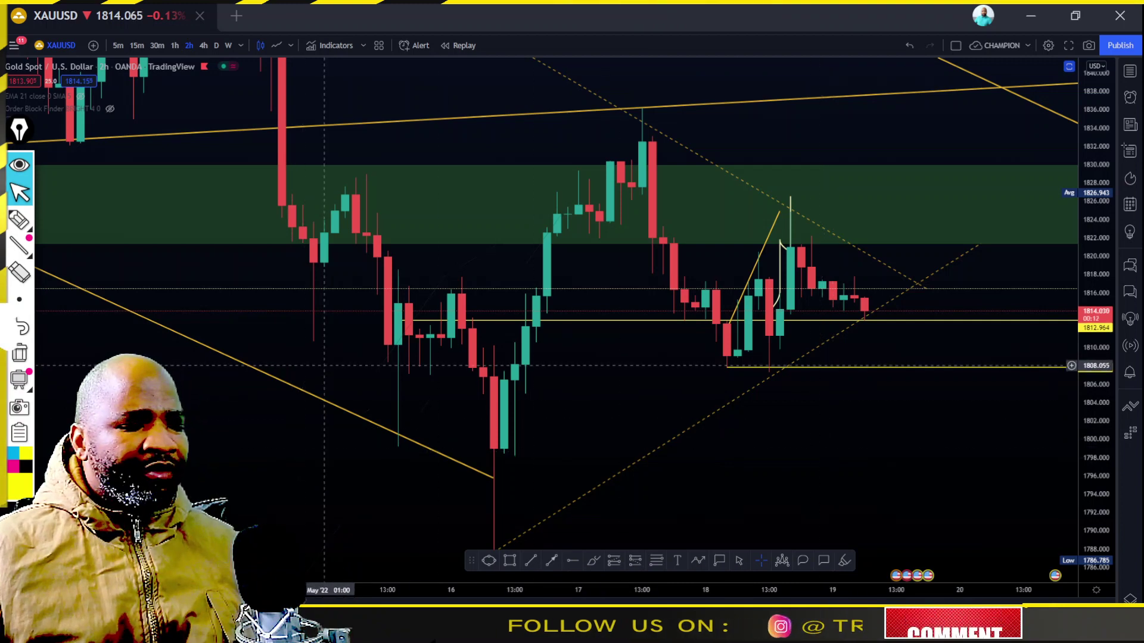
- Trace the rising dashed trendline in pen with parallel strokes beneath the recent candles, and clear the pen marks
{"action": "left_click", "coordinate": [19, 219]}
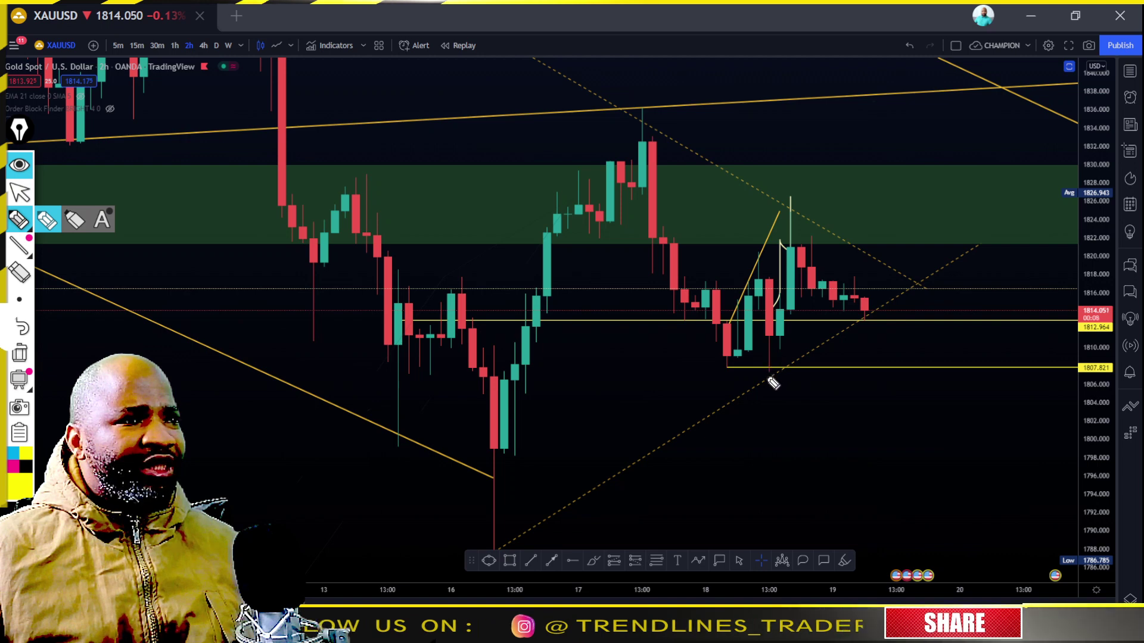
{"action": "left_click_drag", "start_coordinate": [506, 532], "coordinate": [780, 370]}
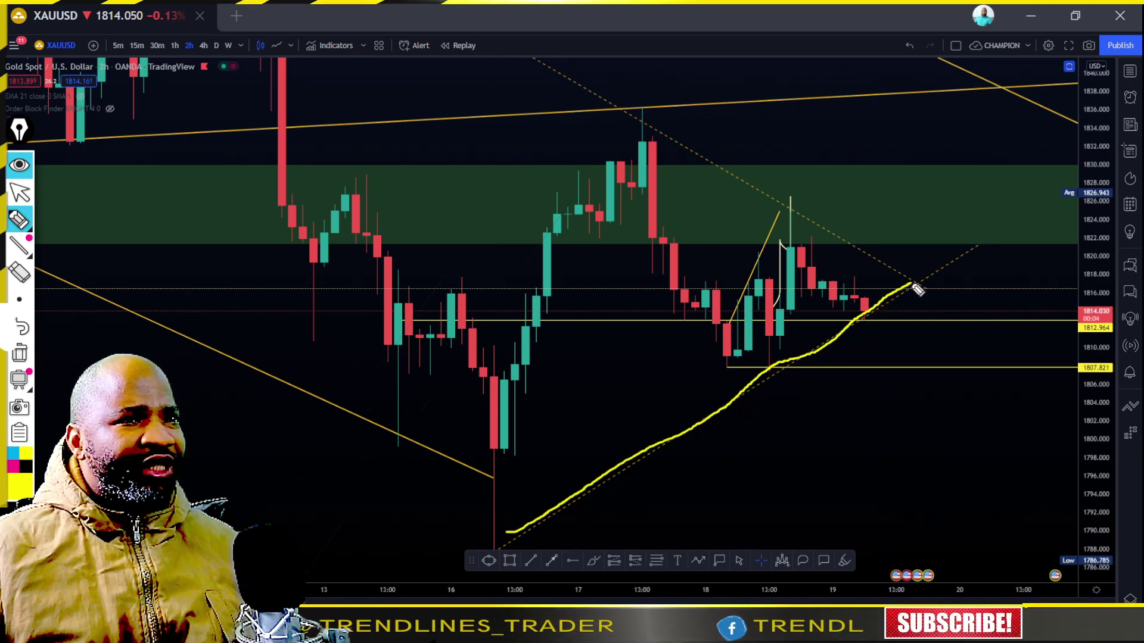
{"action": "left_click_drag", "start_coordinate": [960, 259], "coordinate": [963, 253]}
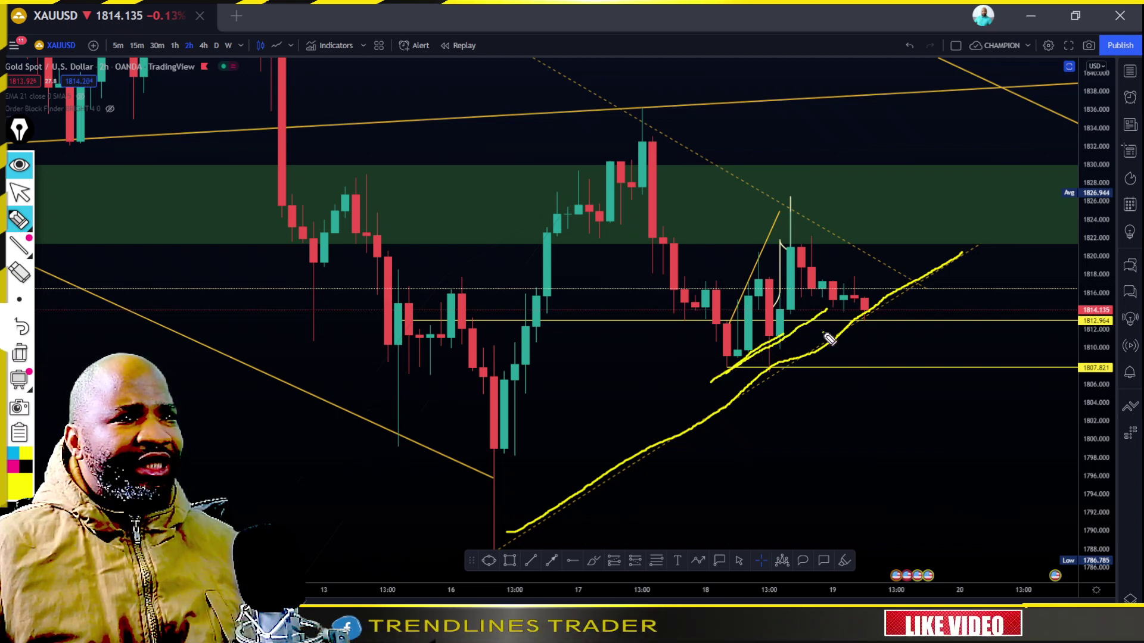
{"action": "left_click_drag", "start_coordinate": [824, 331], "coordinate": [905, 292]}
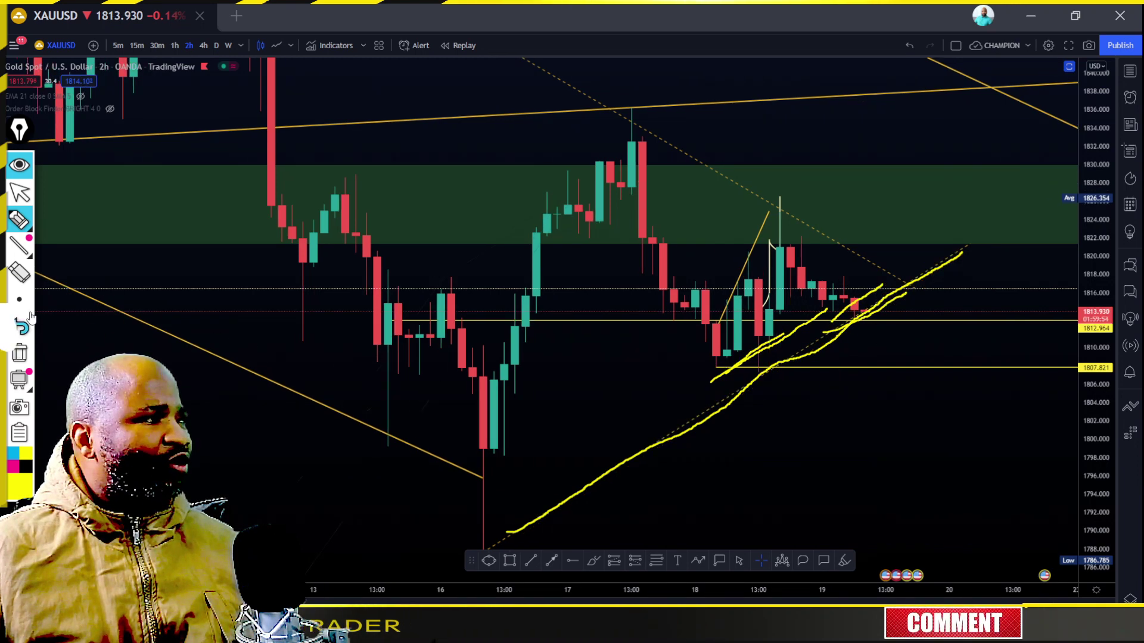
{"action": "left_click", "coordinate": [20, 353]}
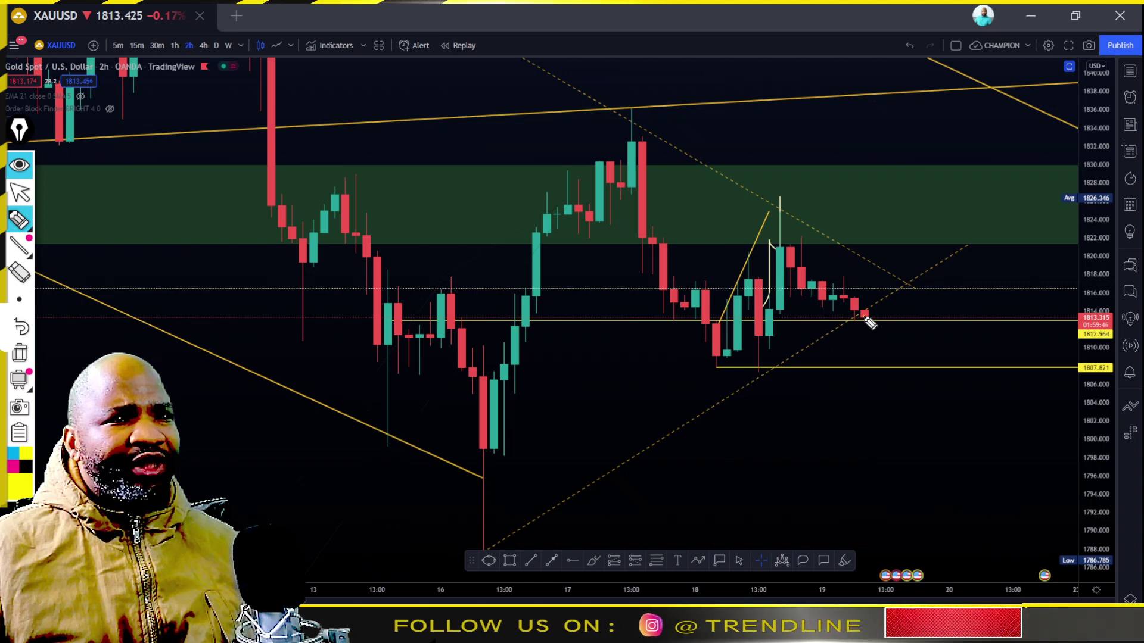
- Sketch a pen candle above the latest candle, highlight the 1812.964 level beneath it, and clear the marks
{"action": "left_click_drag", "start_coordinate": [863, 315], "coordinate": [864, 292]}
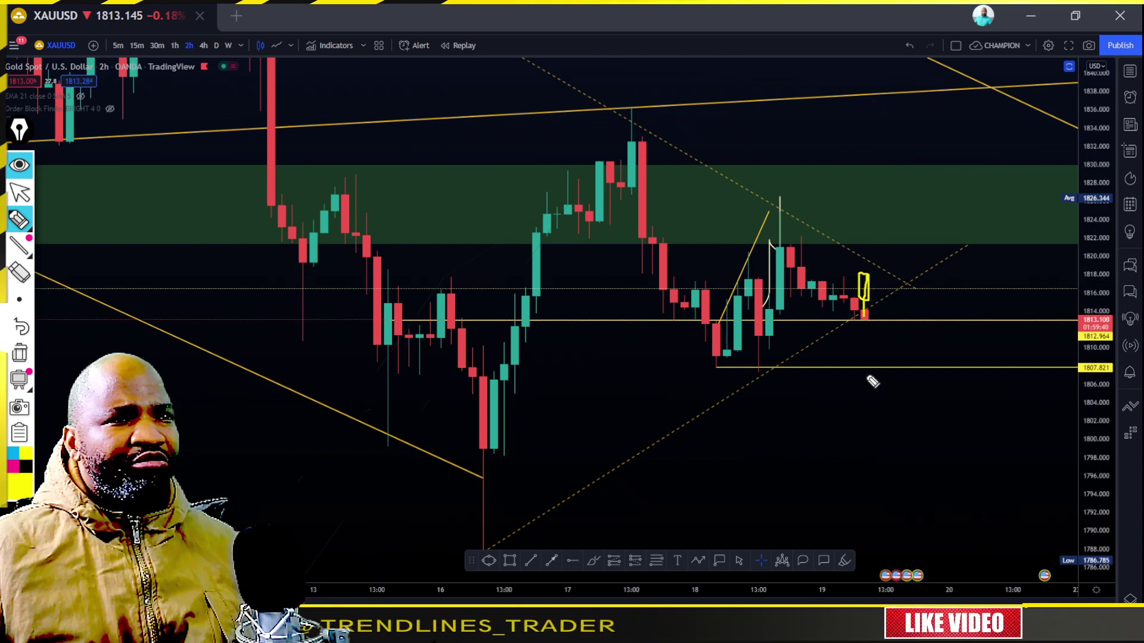
{"action": "left_click_drag", "start_coordinate": [760, 318], "coordinate": [910, 326]}
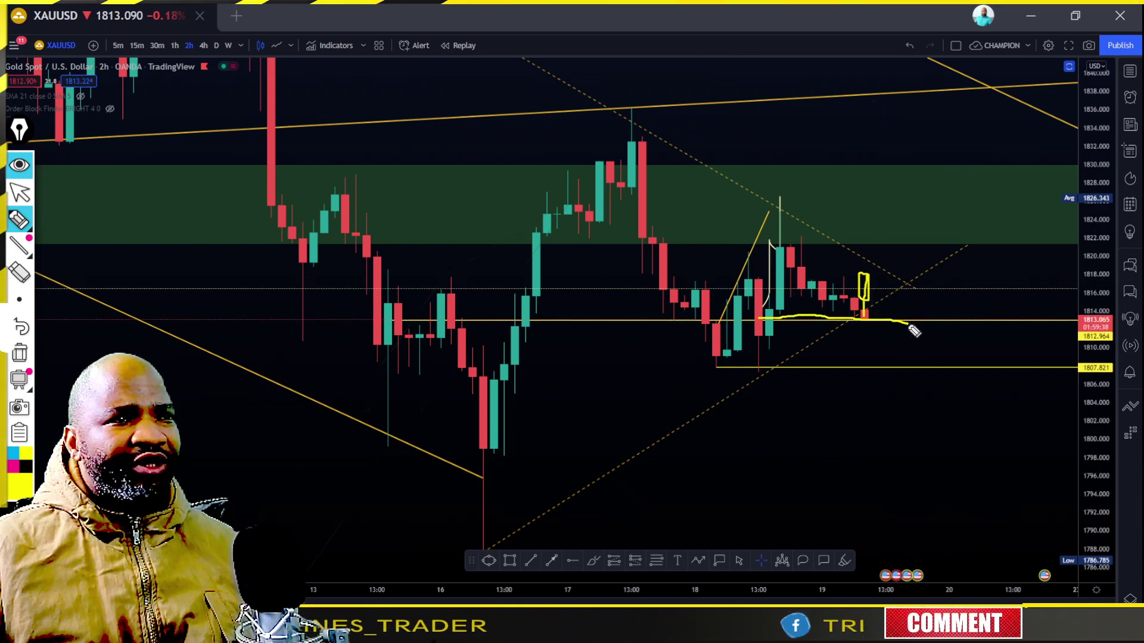
{"action": "left_click_drag", "start_coordinate": [756, 316], "coordinate": [996, 320]}
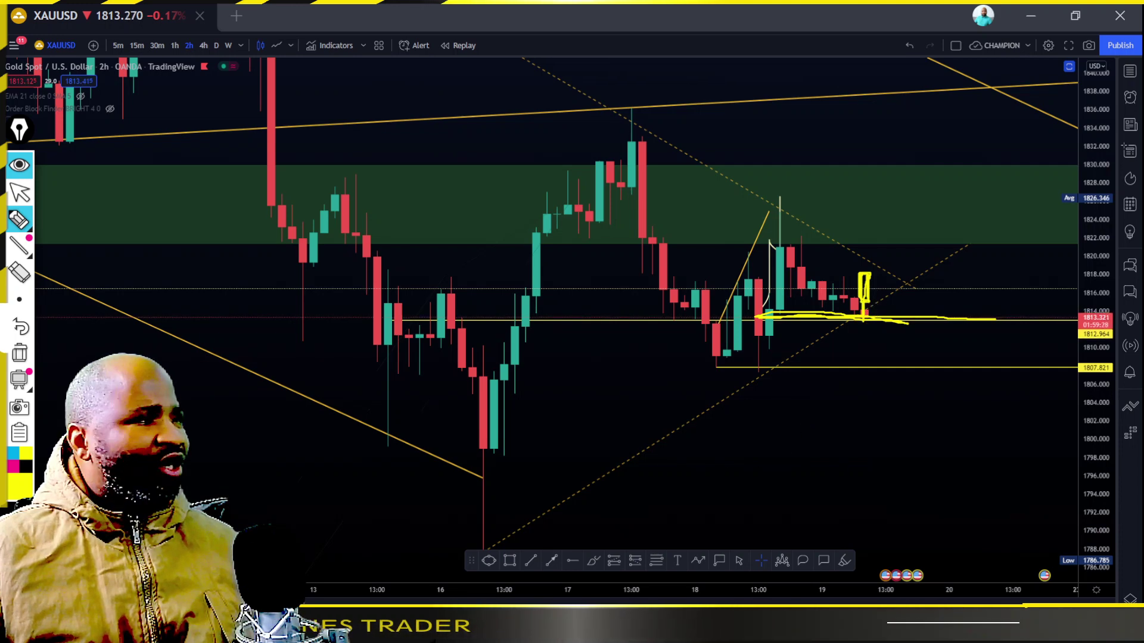
{"action": "left_click", "coordinate": [19, 354]}
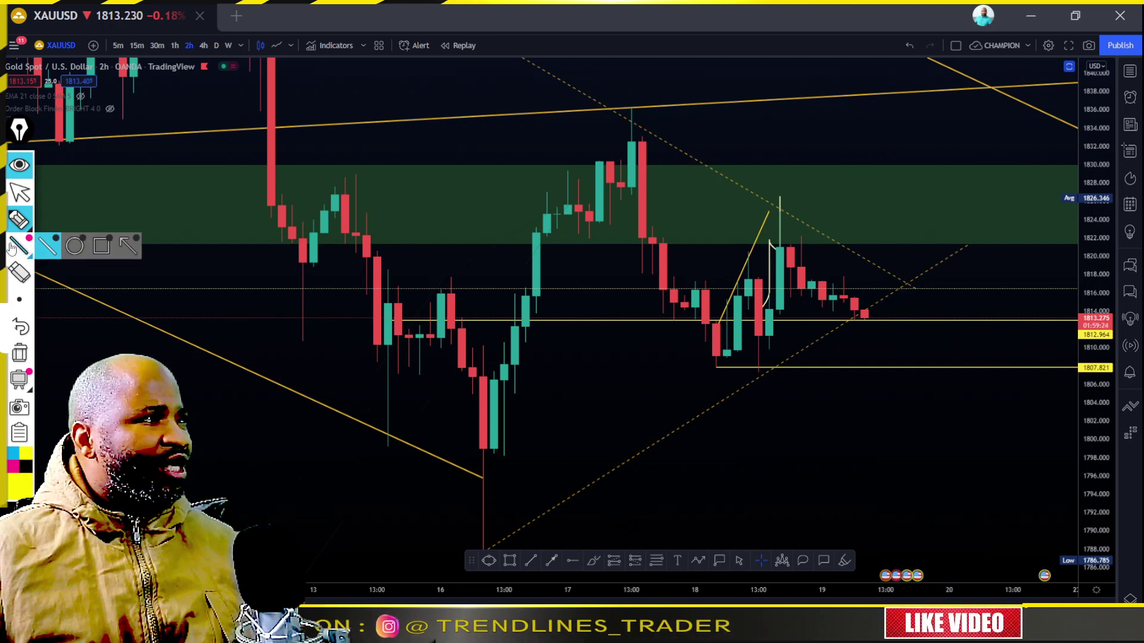
- Draw a pen line at the 13 May swing high and label it and the 16 May swing high LH
{"action": "left_click", "coordinate": [19, 192]}
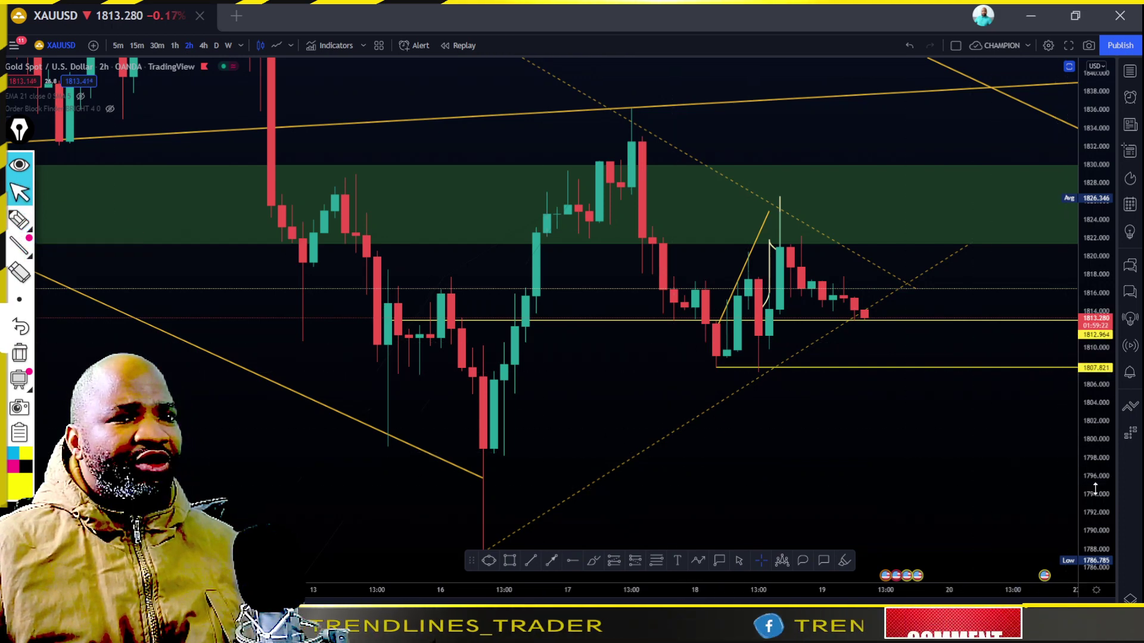
{"action": "scroll", "coordinate": [949, 467], "scroll_direction": "down", "scroll_amount": 1}
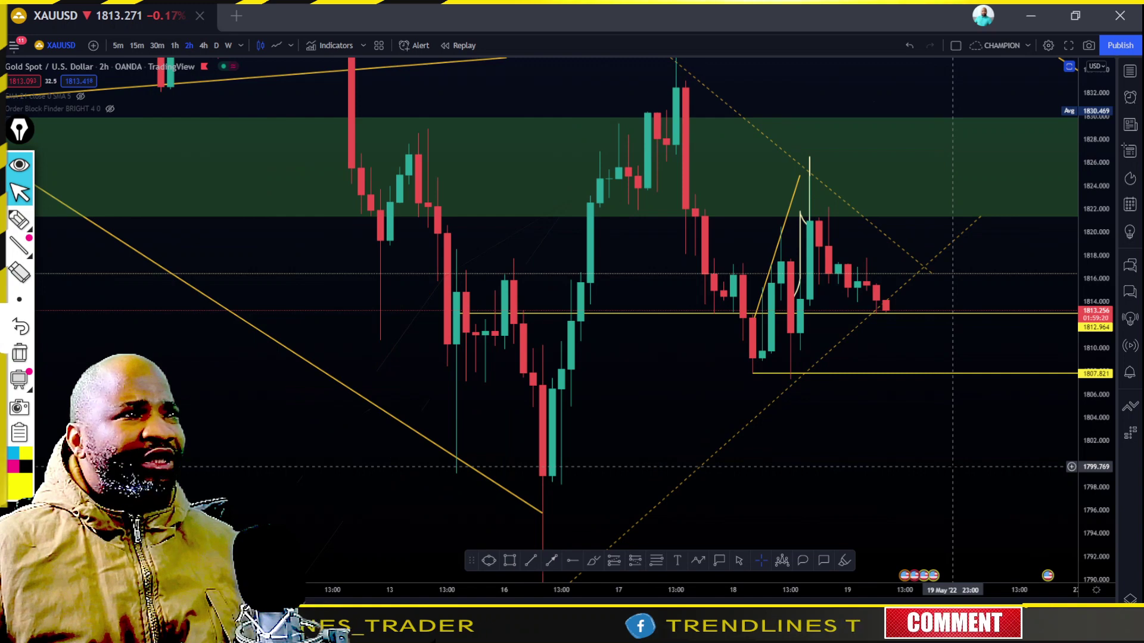
{"action": "left_click_drag", "start_coordinate": [1096, 418], "coordinate": [1096, 394]}
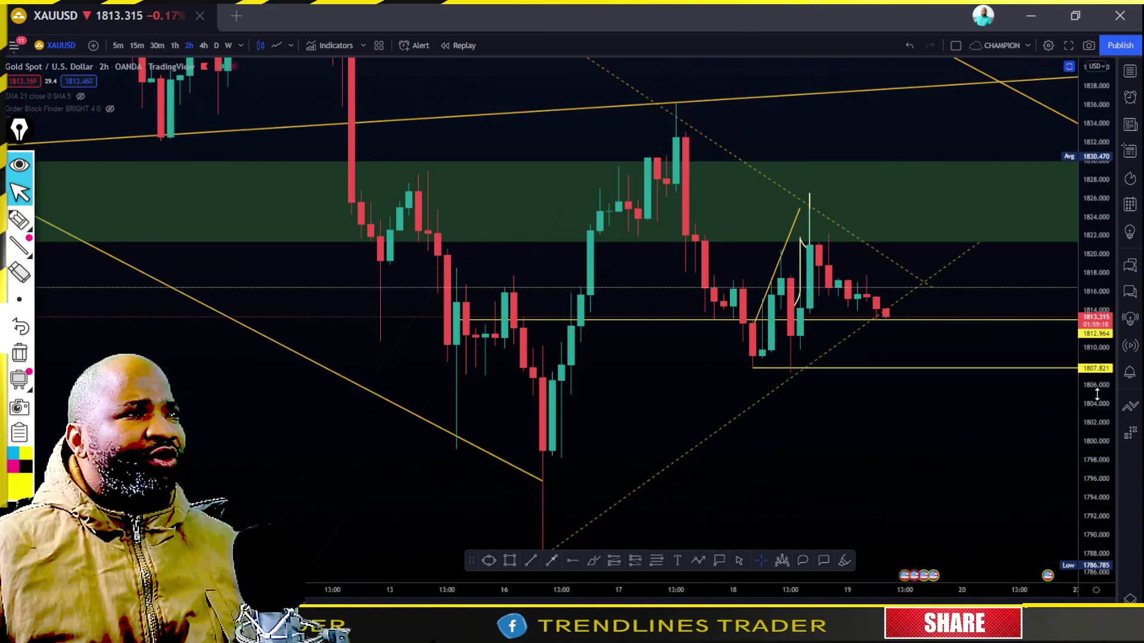
{"action": "left_click", "coordinate": [26, 226]}
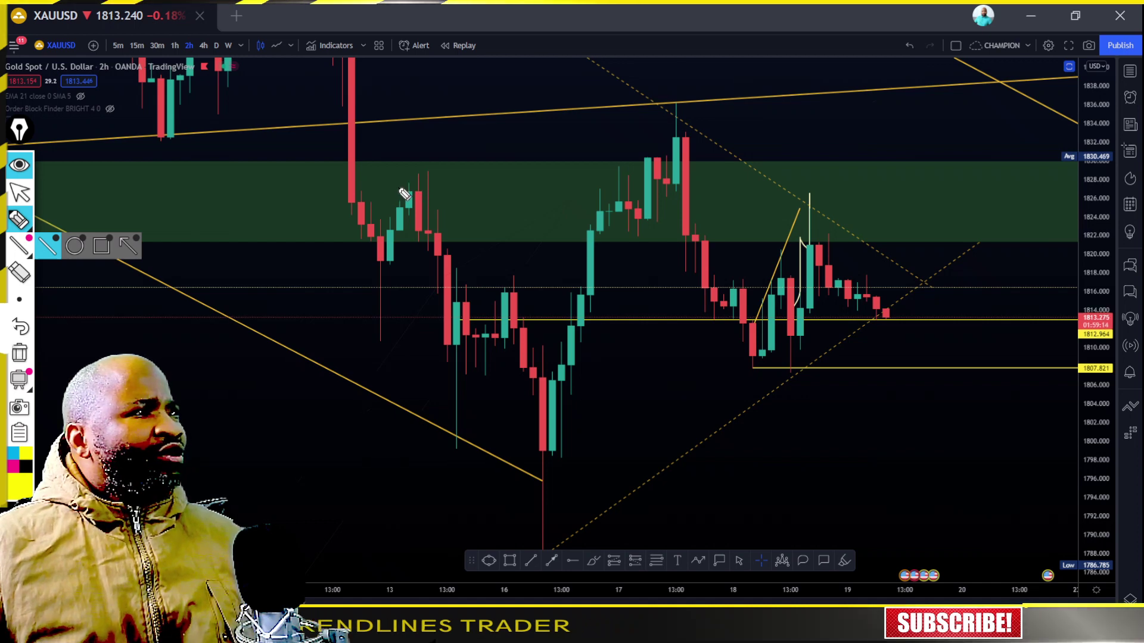
{"action": "left_click_drag", "start_coordinate": [366, 191], "coordinate": [448, 181]}
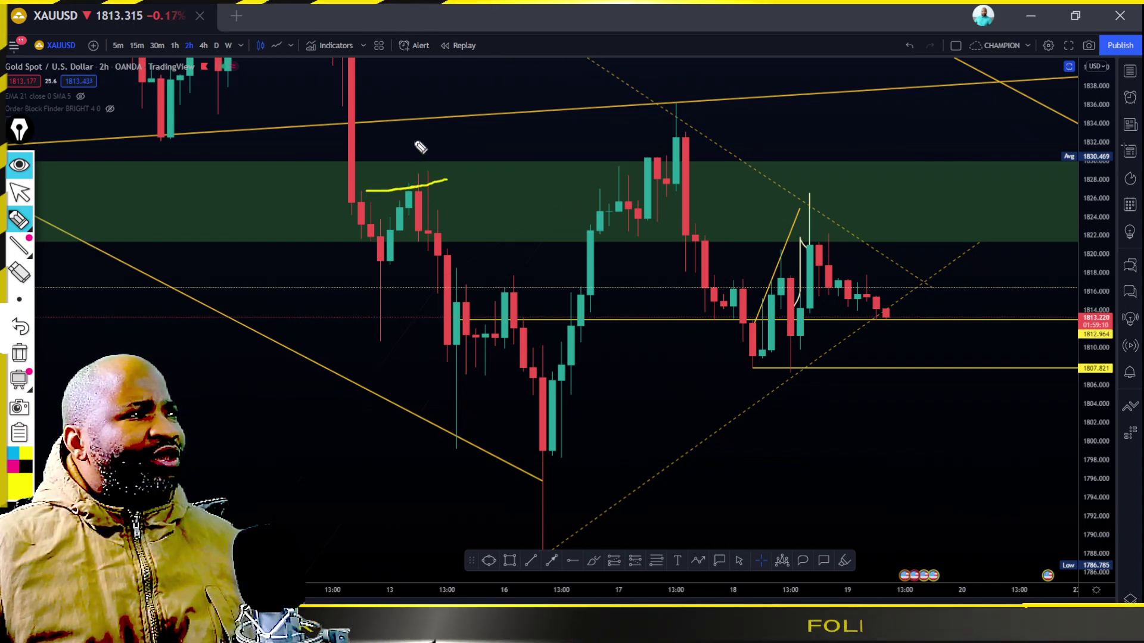
{"action": "mouse_move", "coordinate": [416, 132]}
{"action": "left_mouse_down"}
{"action": "mouse_move", "coordinate": [417, 162]}
{"action": "mouse_move", "coordinate": [449, 137]}
{"action": "mouse_move", "coordinate": [471, 157]}
{"action": "left_mouse_up"}
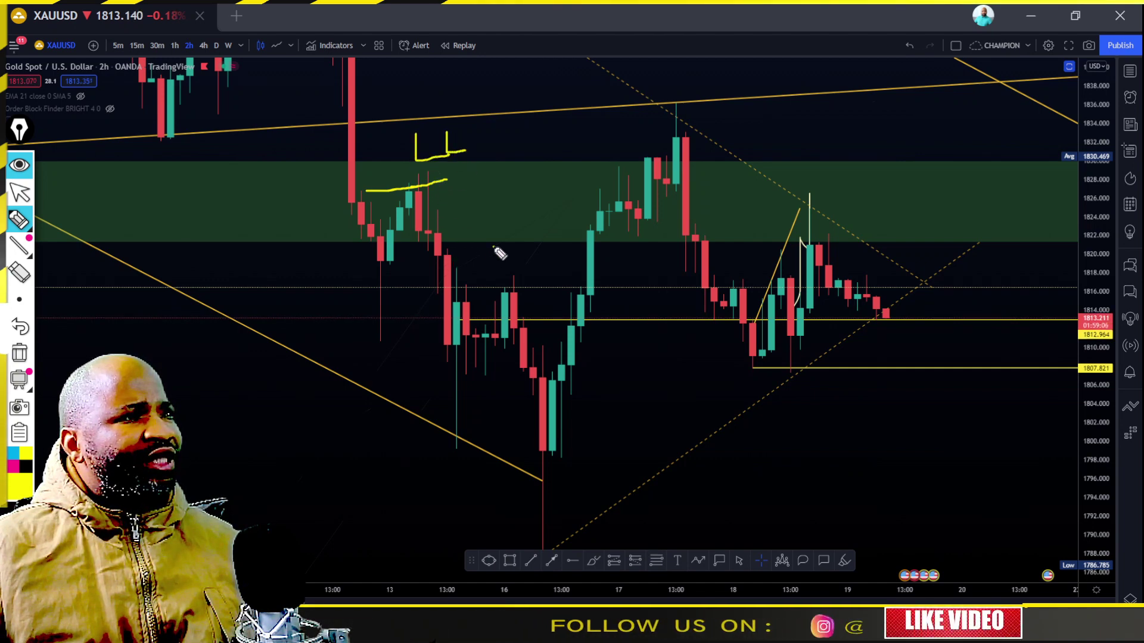
{"action": "left_click_drag", "start_coordinate": [493, 246], "coordinate": [525, 262]}
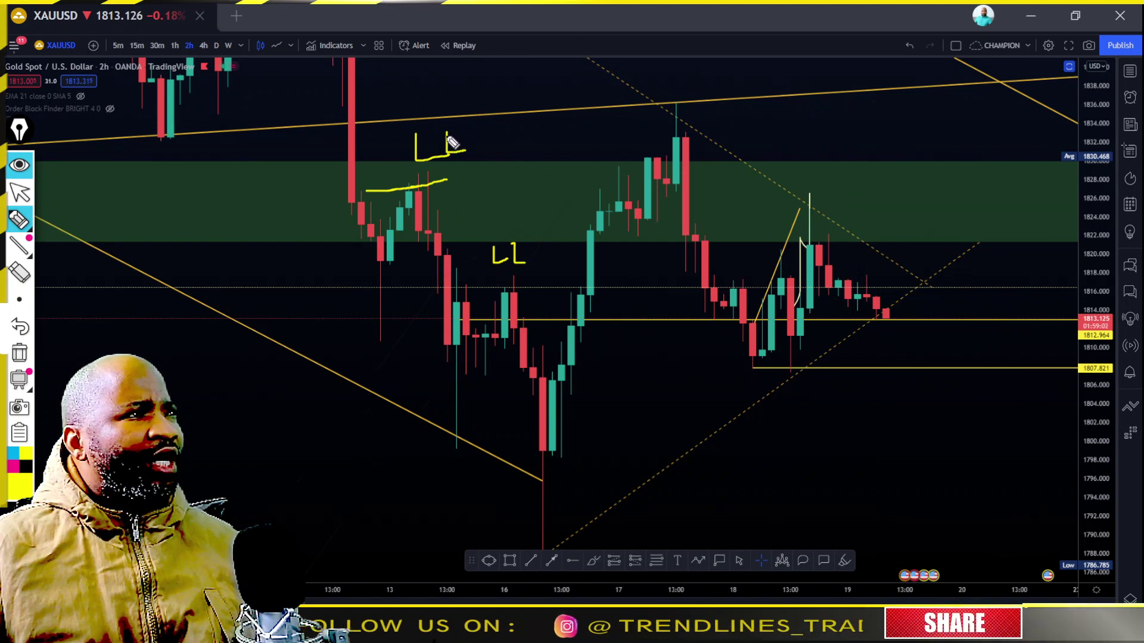
{"action": "left_click_drag", "start_coordinate": [469, 136], "coordinate": [469, 169]}
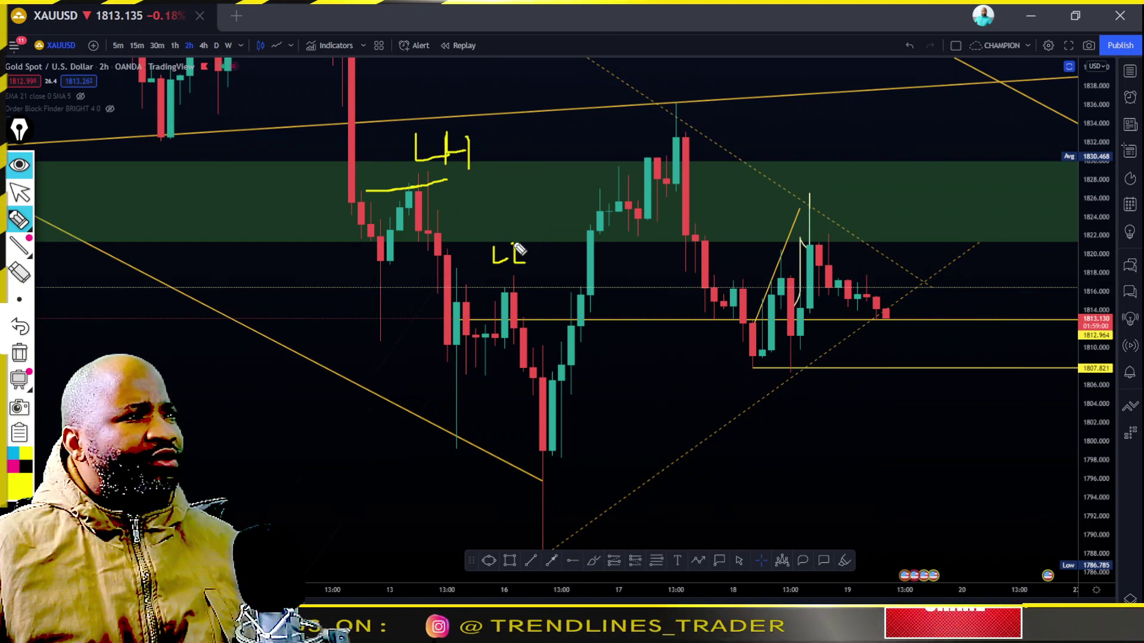
{"action": "left_click_drag", "start_coordinate": [516, 243], "coordinate": [518, 271]}
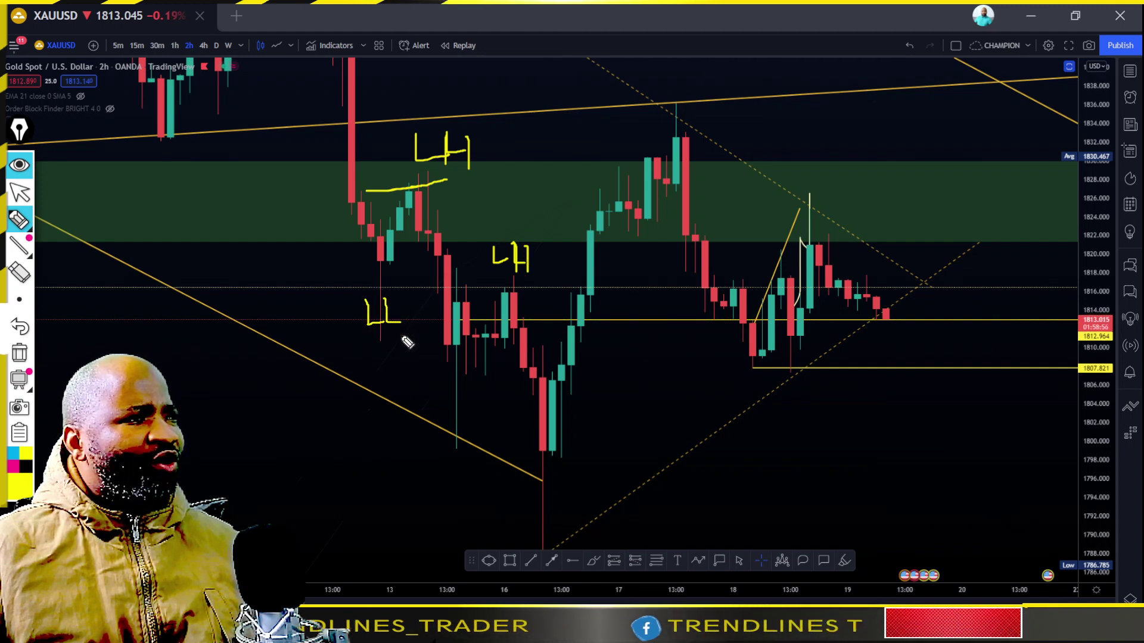
- Label the following swing lows LL and draw short horizontal pen lines at the swing highs and lows
{"action": "left_click_drag", "start_coordinate": [409, 372], "coordinate": [416, 406]}
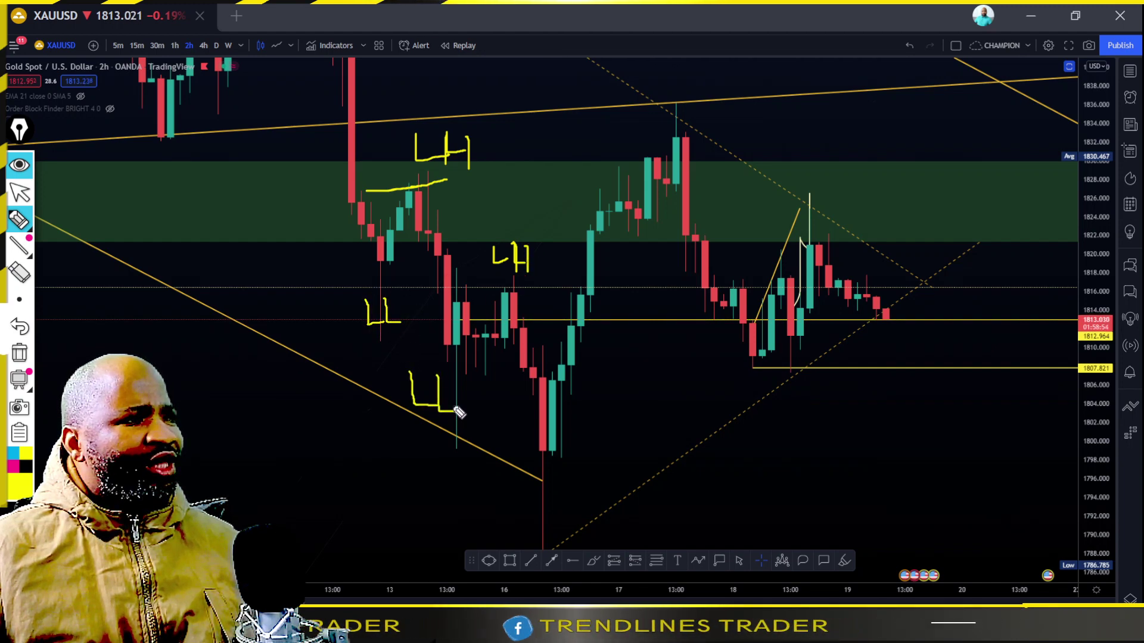
{"action": "left_click", "coordinate": [442, 364]}
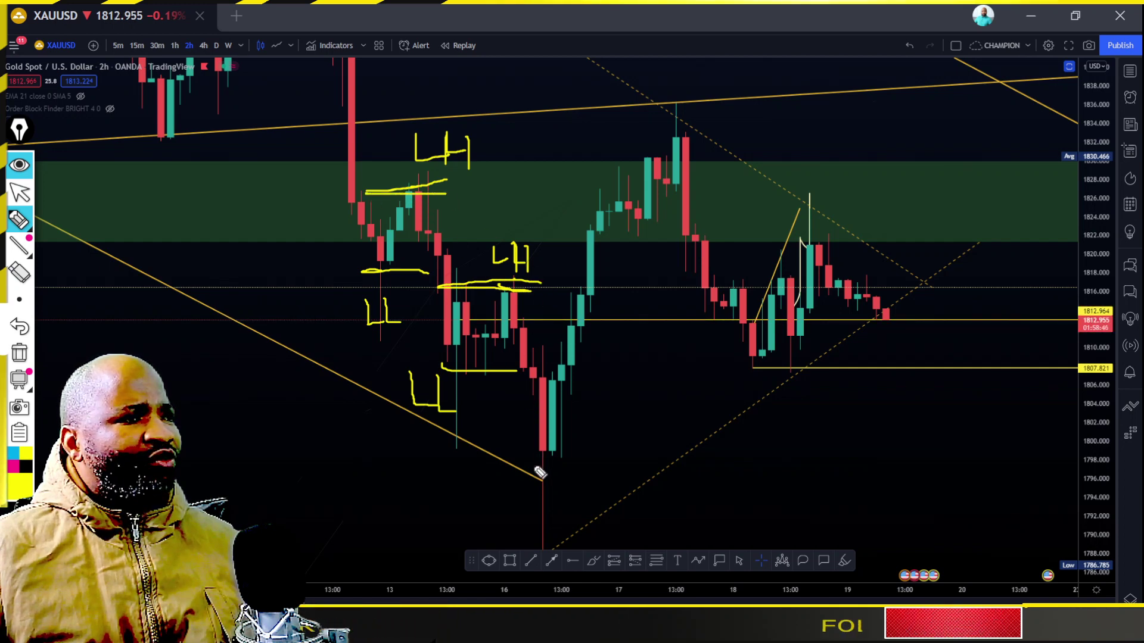
{"action": "mouse_move", "coordinate": [535, 471]}
{"action": "left_mouse_down"}
{"action": "mouse_move", "coordinate": [569, 485]}
{"action": "mouse_move", "coordinate": [610, 475]}
{"action": "left_mouse_up"}
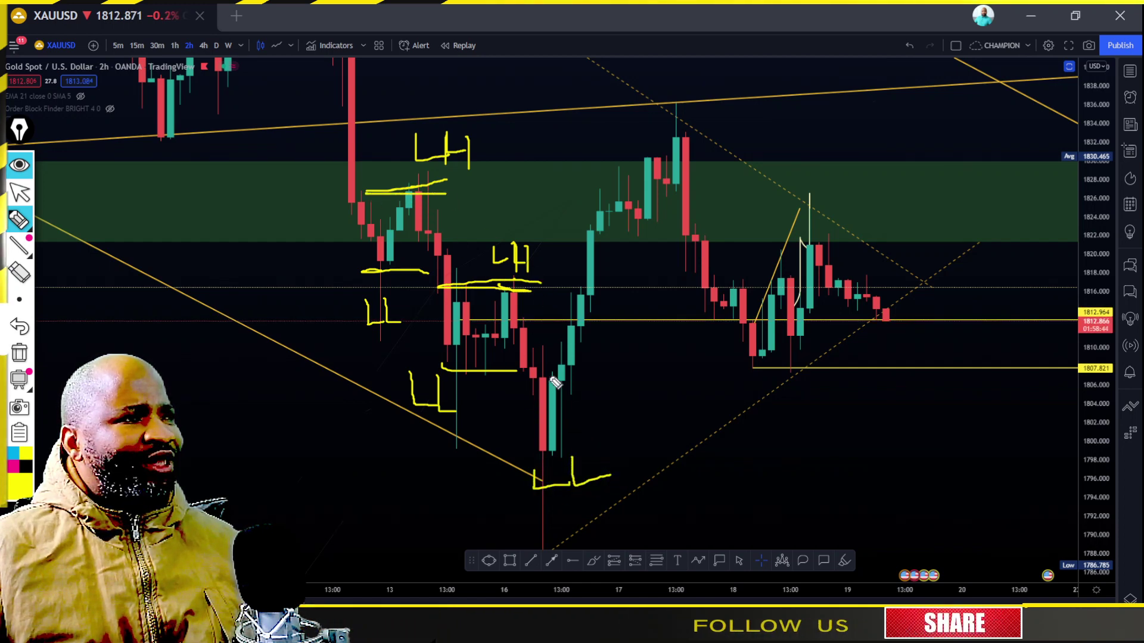
- Draw a rising pen line along the rally from the 16 May low and extend the second LH level to it with an arrow
{"action": "left_click_drag", "start_coordinate": [542, 411], "coordinate": [619, 206]}
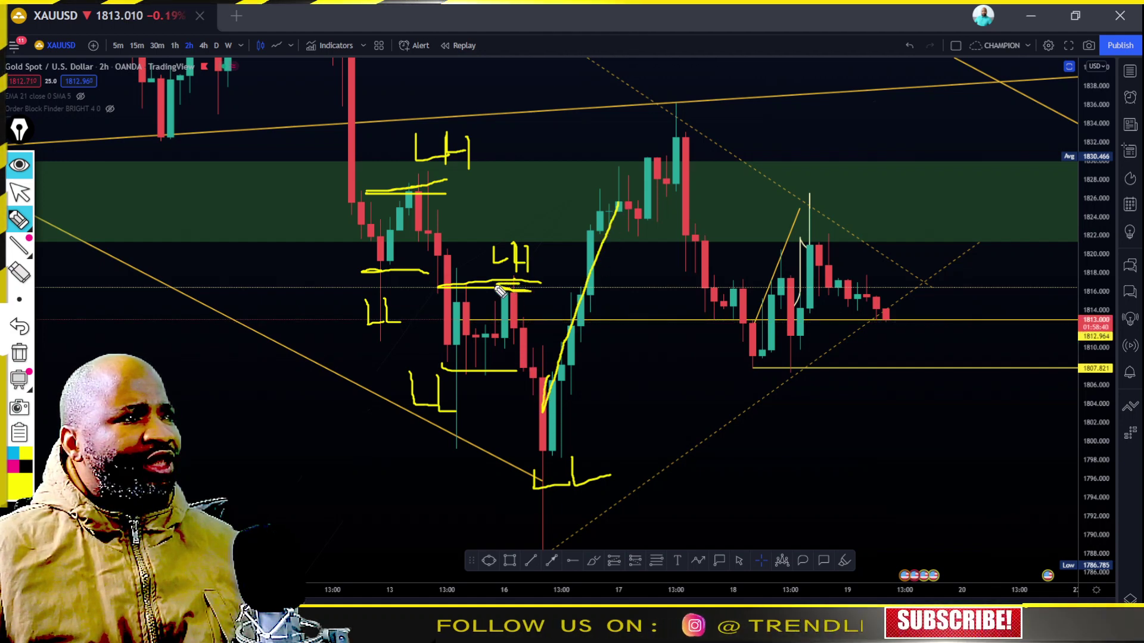
{"action": "mouse_move", "coordinate": [499, 290]}
{"action": "left_mouse_down"}
{"action": "mouse_move", "coordinate": [569, 293]}
{"action": "mouse_move", "coordinate": [563, 300]}
{"action": "left_mouse_up"}
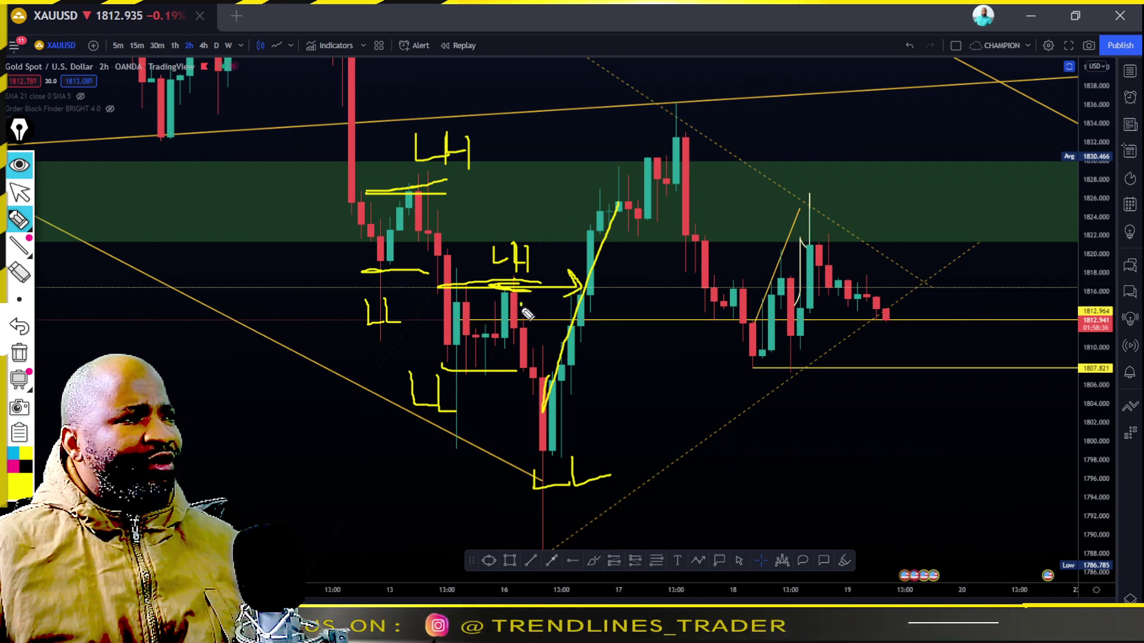
- Mark the break of the second LH level BOS, and trace the rally and pullback with pen lines, labelling the 17 May peak HH
{"action": "mouse_move", "coordinate": [537, 318]}
{"action": "left_mouse_down"}
{"action": "mouse_move", "coordinate": [519, 323]}
{"action": "mouse_move", "coordinate": [551, 313]}
{"action": "left_mouse_up"}
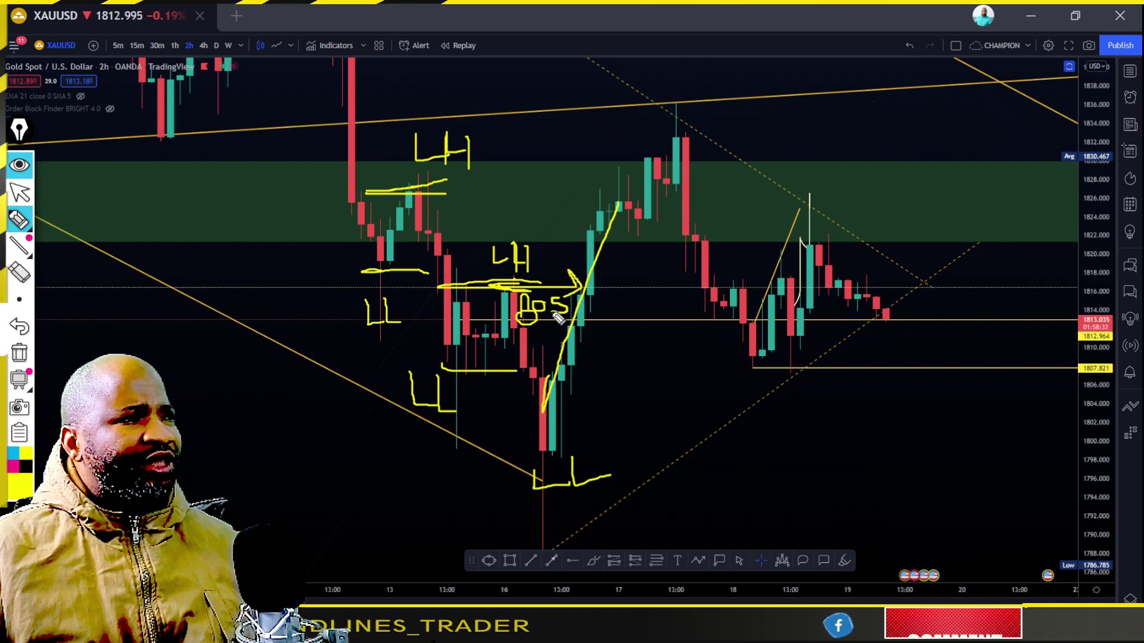
{"action": "mouse_move", "coordinate": [605, 241]}
{"action": "left_mouse_down"}
{"action": "mouse_move", "coordinate": [563, 369]}
{"action": "mouse_move", "coordinate": [604, 235]}
{"action": "left_mouse_up"}
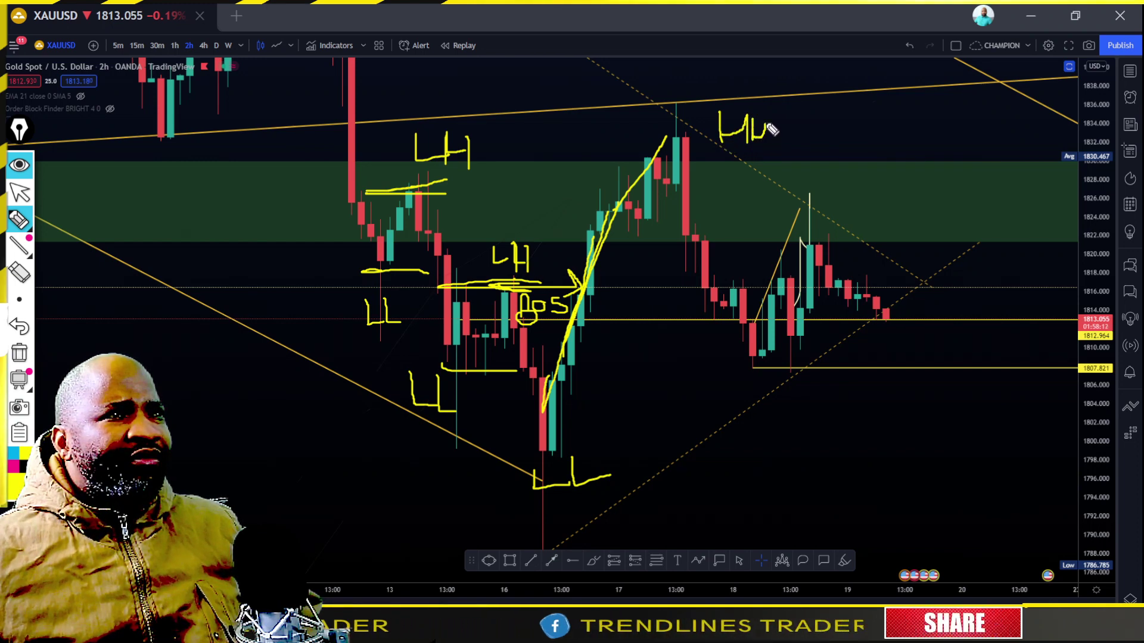
{"action": "mouse_move", "coordinate": [679, 154]}
{"action": "left_mouse_down"}
{"action": "mouse_move", "coordinate": [777, 419]}
{"action": "mouse_move", "coordinate": [797, 381]}
{"action": "mouse_move", "coordinate": [798, 411]}
{"action": "left_mouse_up"}
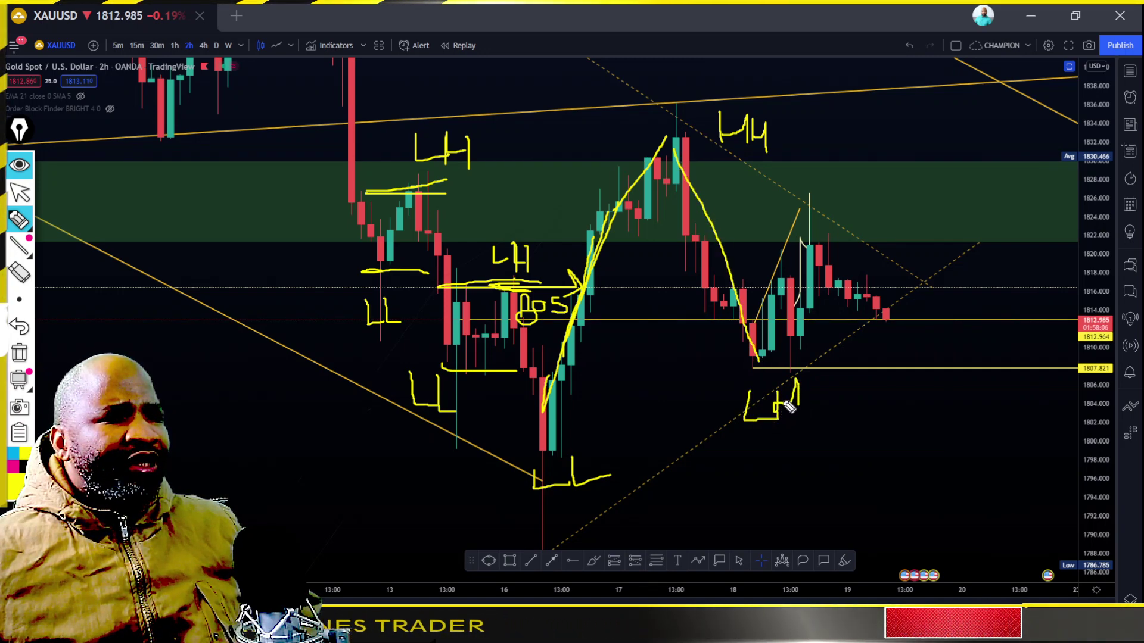
- Sketch a bullish projection from the 18 May low up to an arrow near 1838, with horizontal pen lines at the two preceding swing highs
{"action": "left_click_drag", "start_coordinate": [767, 359], "coordinate": [845, 235]}
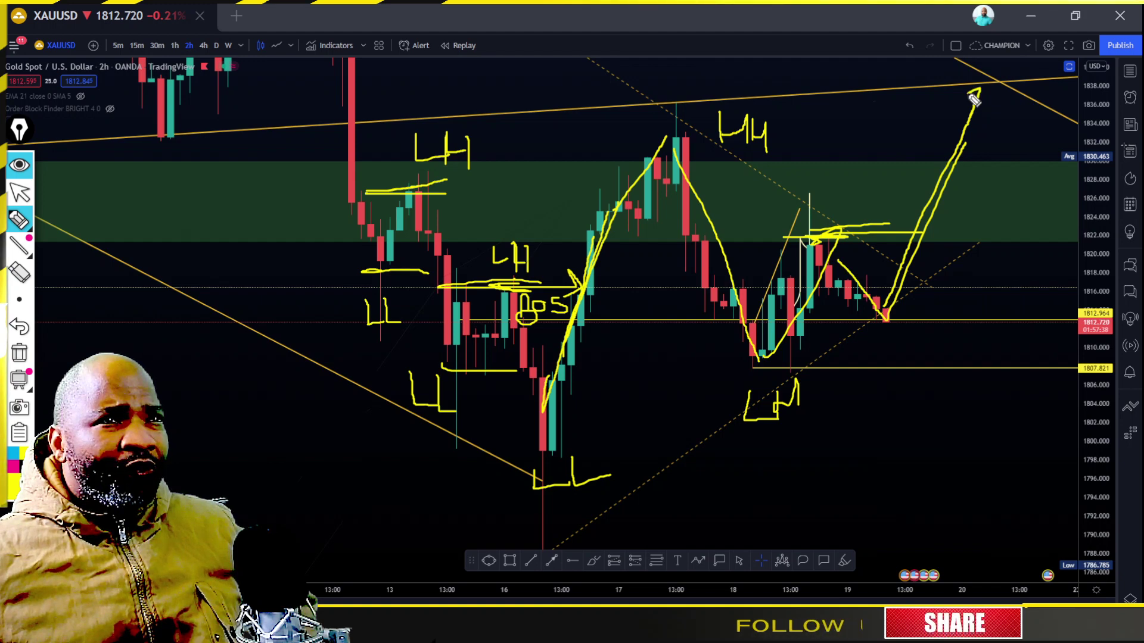
{"action": "mouse_move", "coordinate": [973, 100]}
{"action": "left_mouse_down"}
{"action": "mouse_move", "coordinate": [982, 82]}
{"action": "mouse_move", "coordinate": [990, 101]}
{"action": "left_mouse_up"}
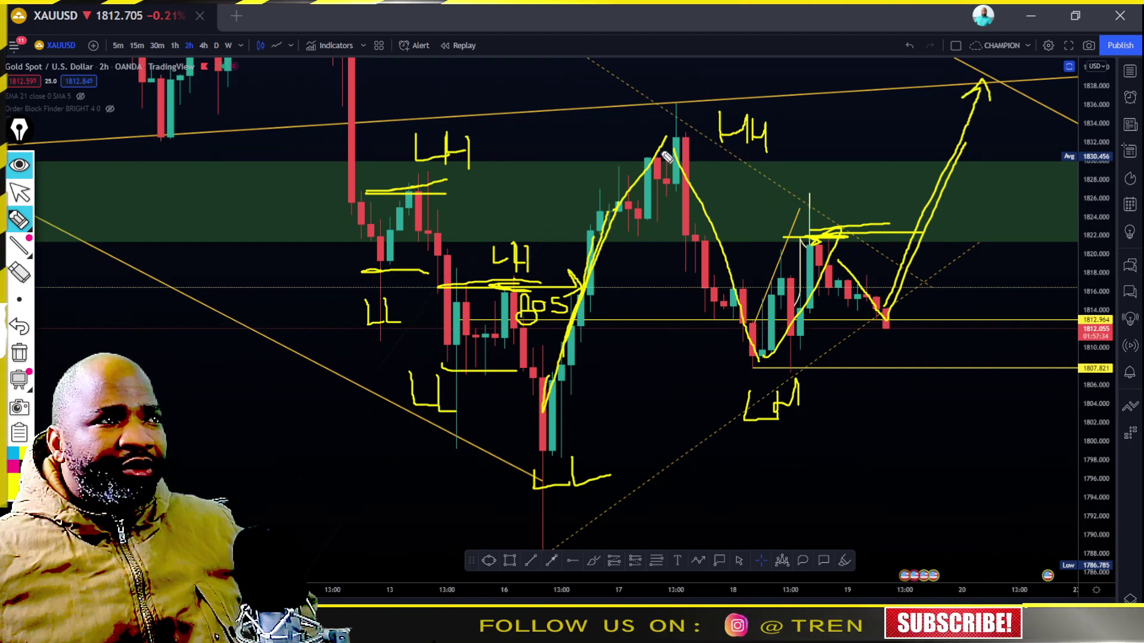
{"action": "left_click_drag", "start_coordinate": [664, 139], "coordinate": [934, 134]}
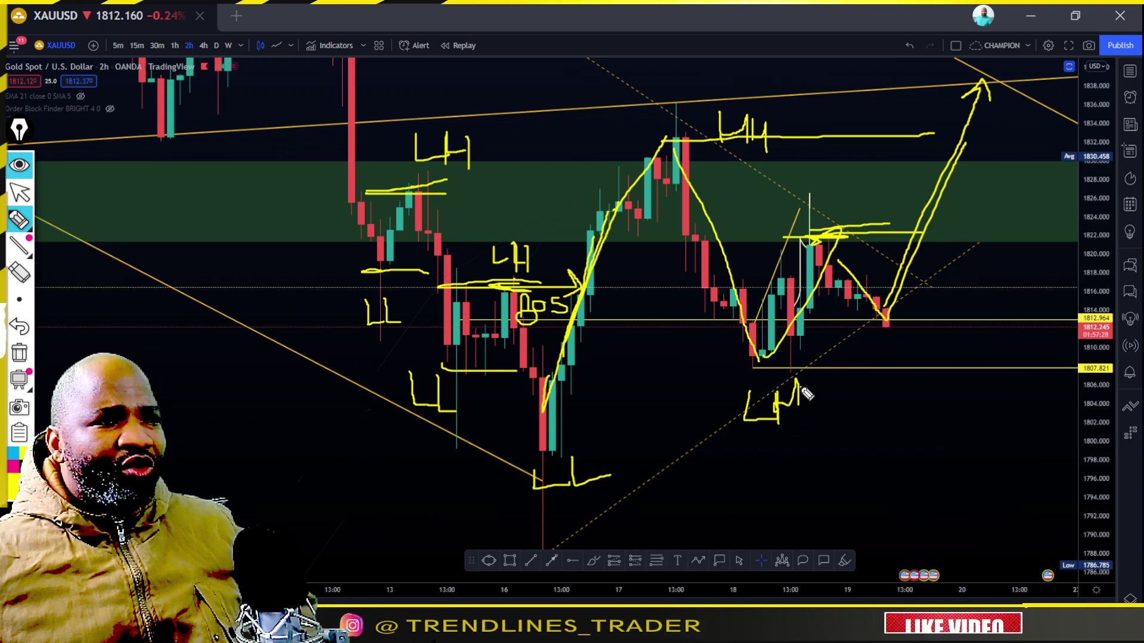
- Draw a downward arrow from the latest candle through the 18 May low's level, and replace the end of that low's label with LL
{"action": "mouse_move", "coordinate": [882, 312]}
{"action": "left_mouse_down"}
{"action": "mouse_move", "coordinate": [919, 391]}
{"action": "mouse_move", "coordinate": [902, 373]}
{"action": "left_mouse_up"}
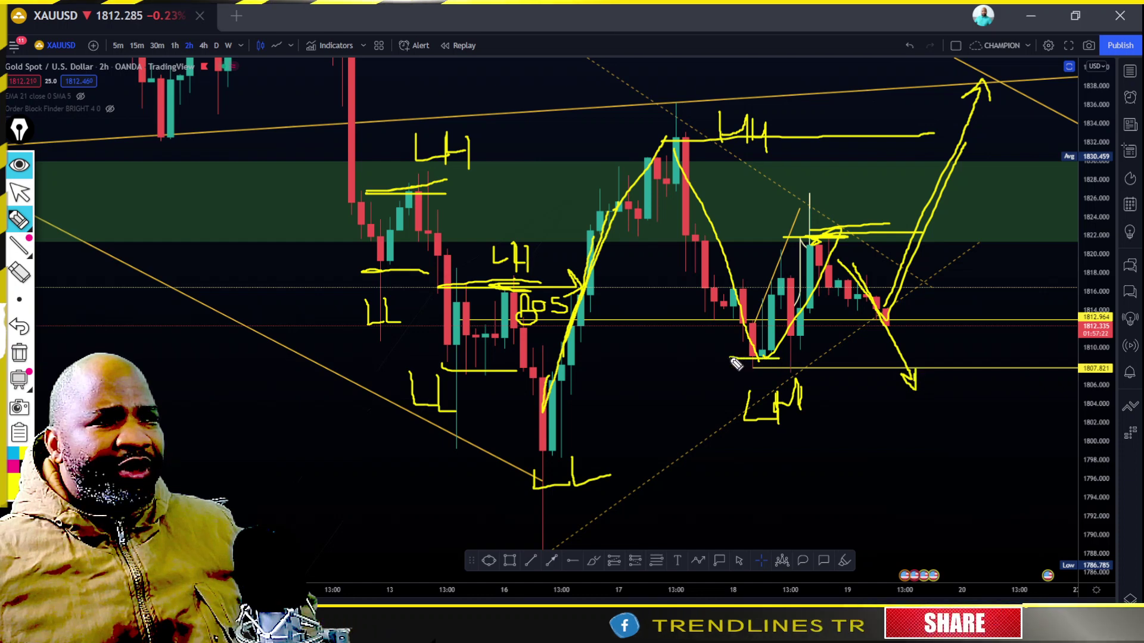
{"action": "left_click_drag", "start_coordinate": [730, 357], "coordinate": [846, 344]}
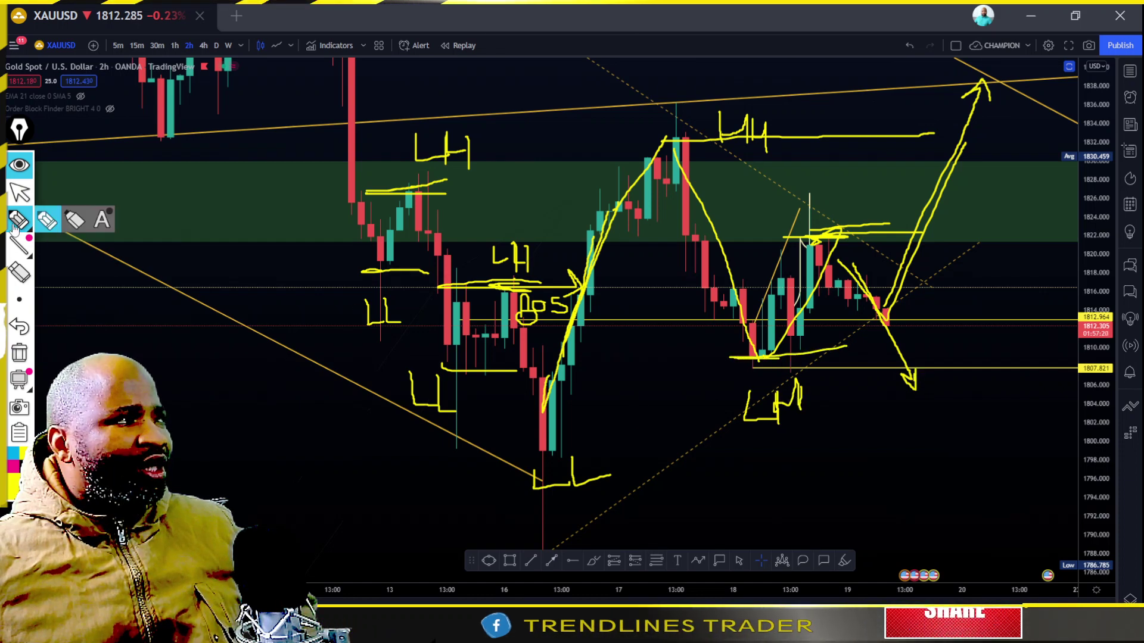
{"action": "left_click", "coordinate": [19, 273]}
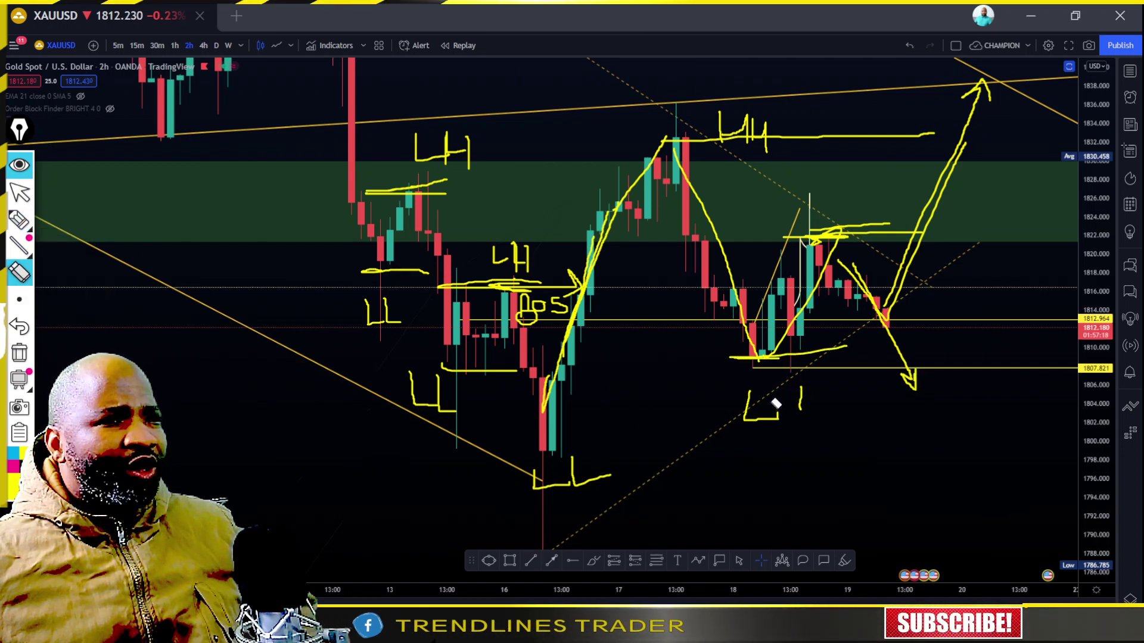
{"action": "left_click", "coordinate": [20, 219]}
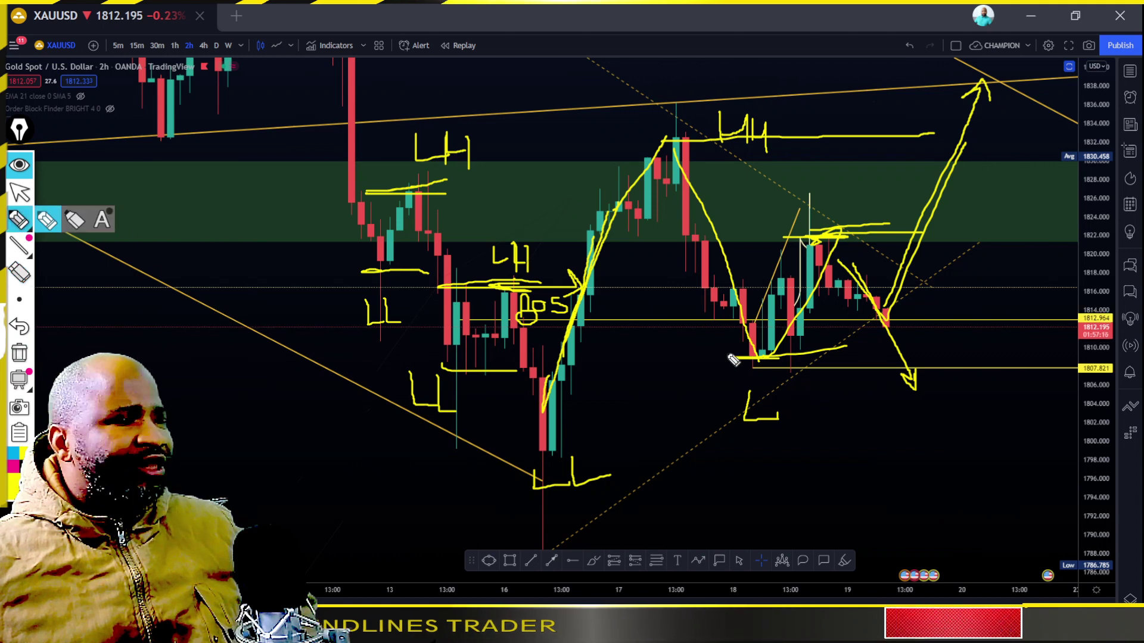
{"action": "left_click_drag", "start_coordinate": [794, 401], "coordinate": [798, 423]}
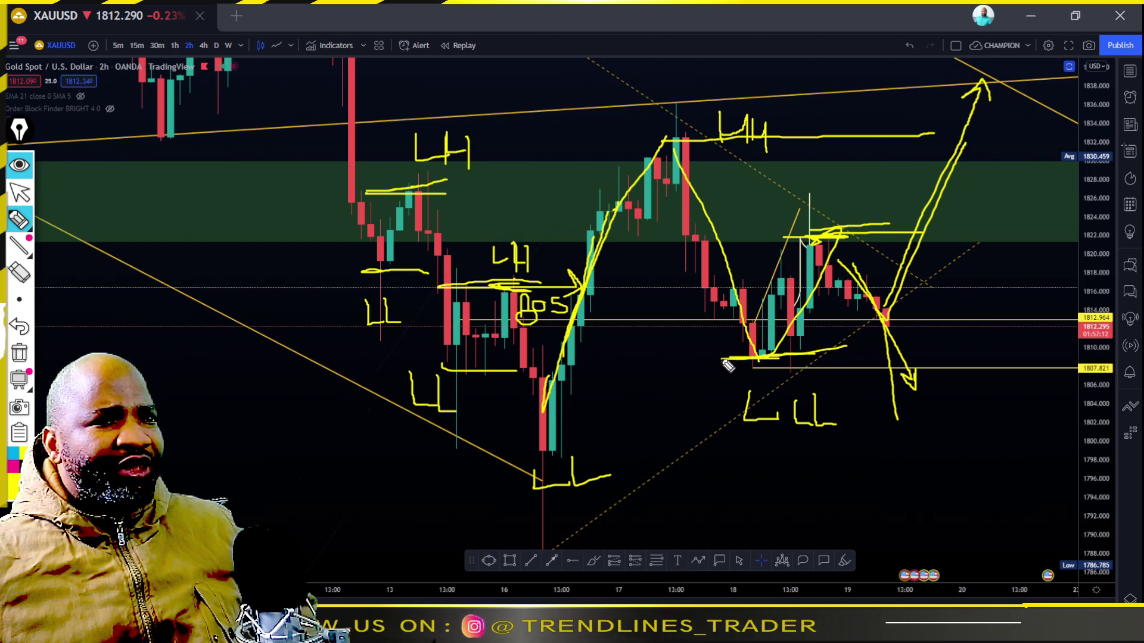
- Emphasise the 1807.821 support level with long horizontal pen lines, and clear all the pen marks
{"action": "left_click_drag", "start_coordinate": [728, 364], "coordinate": [1016, 365]}
{"action": "left_click_drag", "start_coordinate": [745, 373], "coordinate": [1006, 377]}
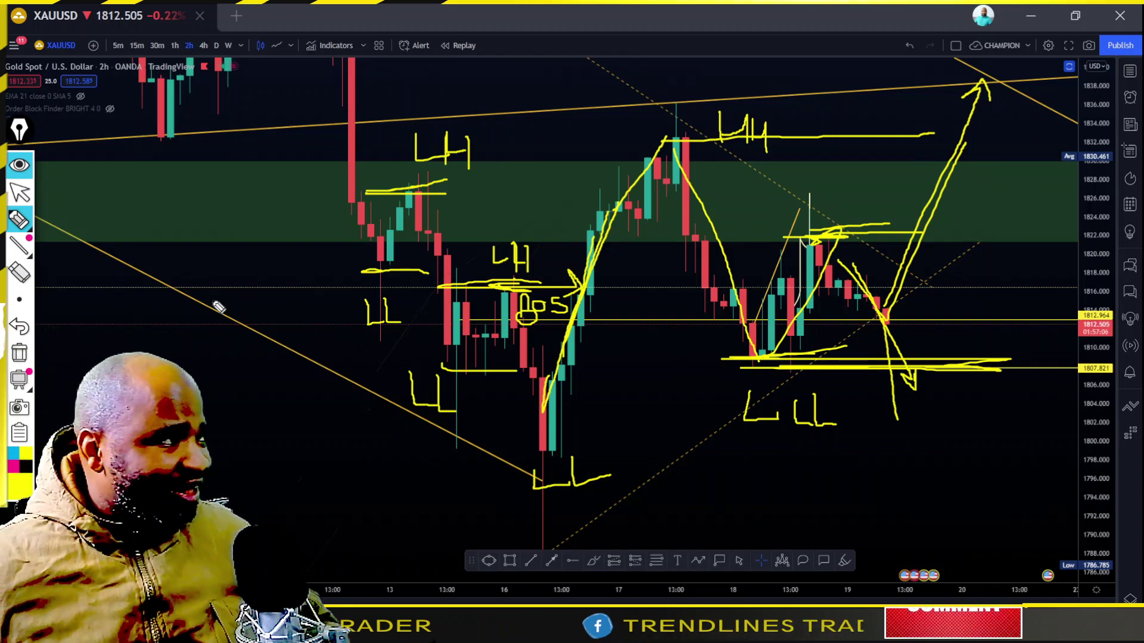
{"action": "left_click", "coordinate": [19, 352]}
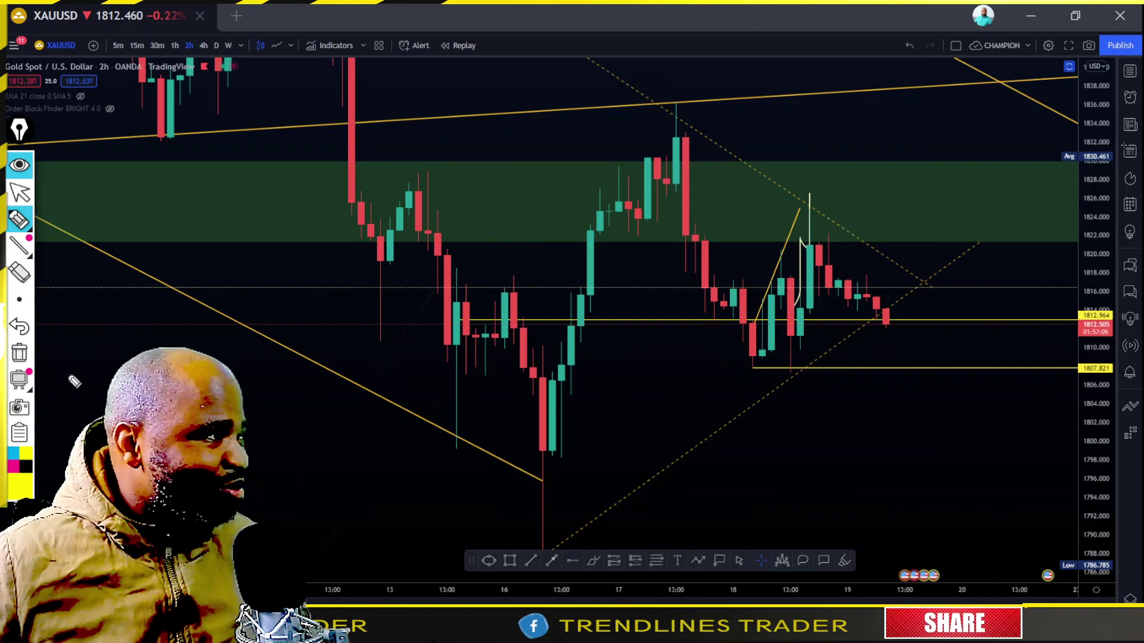
{"action": "left_click", "coordinate": [19, 192]}
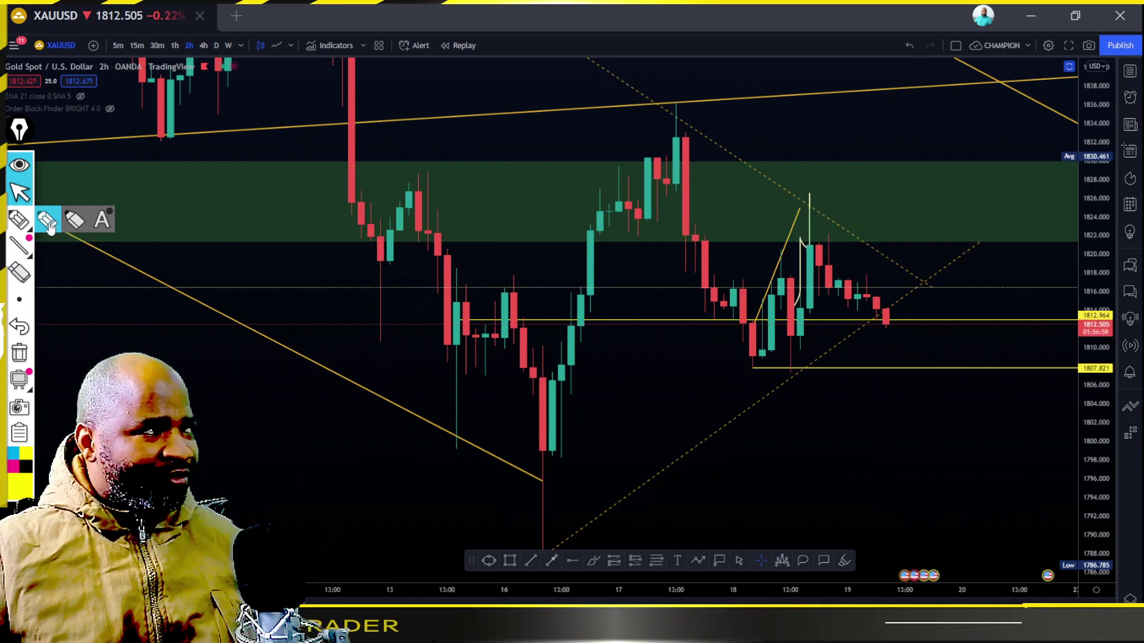
- Draw short horizontal pen lines at the 13 and 16 May swing highs and lows, and bracket the lowest candles
{"action": "left_click", "coordinate": [19, 220]}
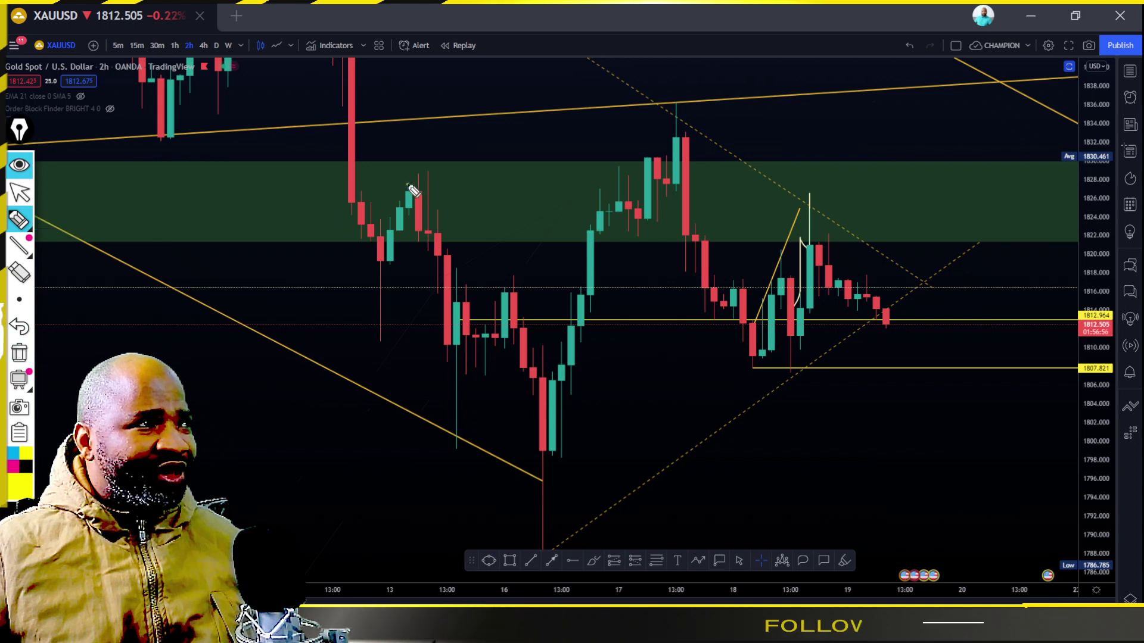
{"action": "left_click_drag", "start_coordinate": [491, 285], "coordinate": [563, 275]}
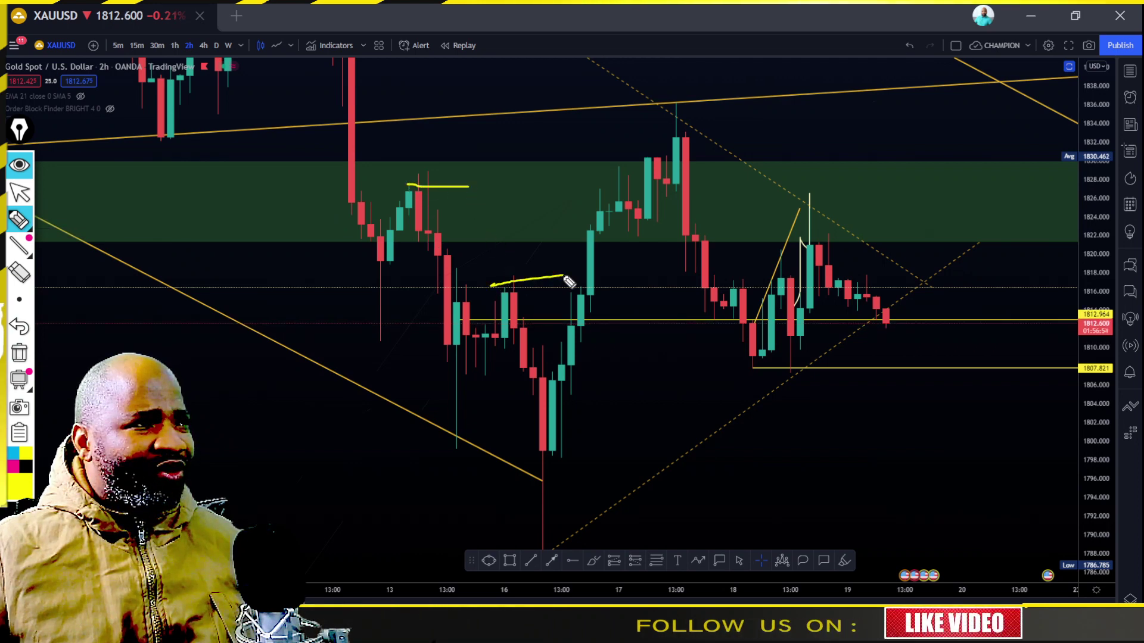
{"action": "left_click_drag", "start_coordinate": [358, 326], "coordinate": [410, 327]}
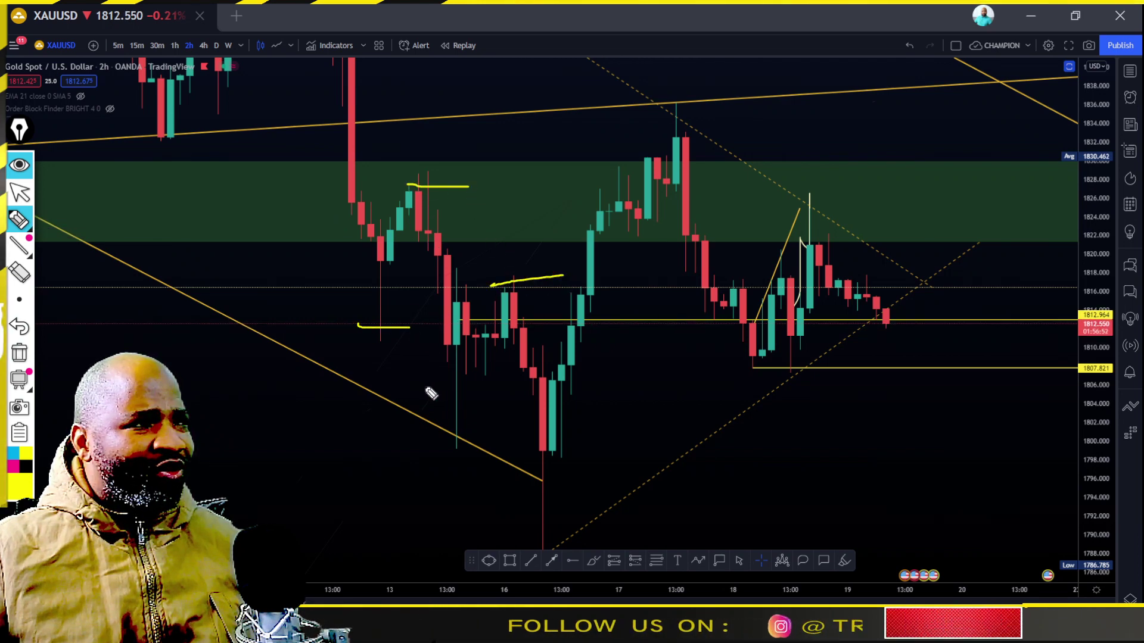
{"action": "mouse_move", "coordinate": [424, 387]}
{"action": "left_mouse_down"}
{"action": "mouse_move", "coordinate": [523, 404]}
{"action": "mouse_move", "coordinate": [587, 464]}
{"action": "left_mouse_up"}
- Trace the rally to the 17 May peak and the decline to the 18 May low, labelling the earlier swing high LH and the peak HH
{"action": "left_click_drag", "start_coordinate": [555, 396], "coordinate": [627, 193]}
{"action": "left_click_drag", "start_coordinate": [493, 245], "coordinate": [501, 269]}
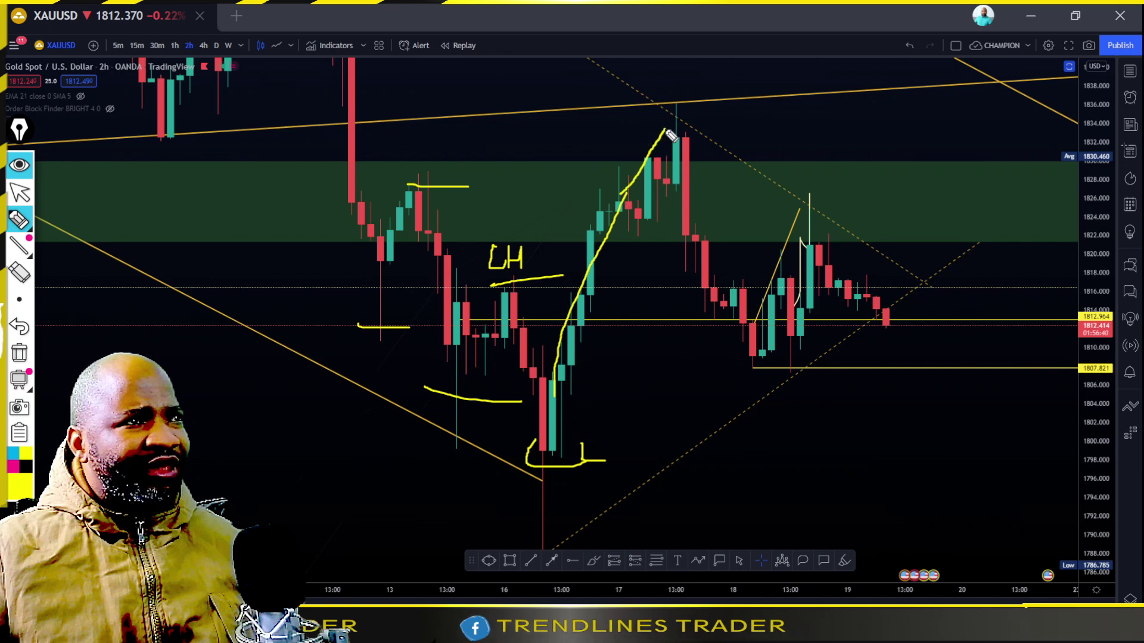
{"action": "left_click_drag", "start_coordinate": [714, 155], "coordinate": [743, 136]}
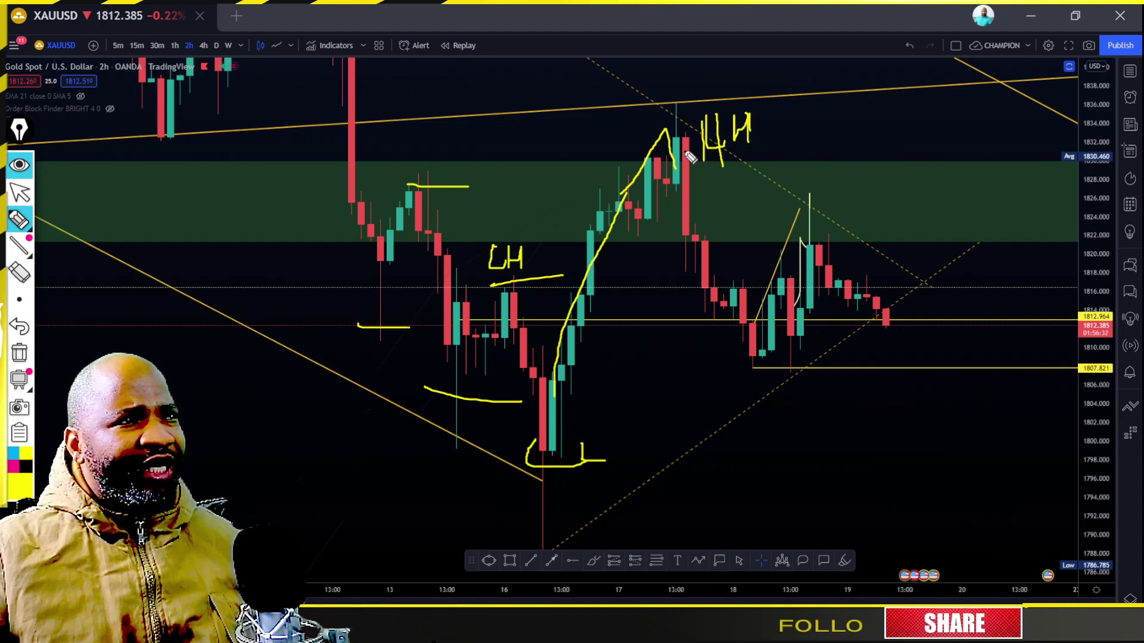
{"action": "mouse_move", "coordinate": [679, 150]}
{"action": "left_mouse_down"}
{"action": "mouse_move", "coordinate": [758, 338]}
{"action": "mouse_move", "coordinate": [760, 358]}
{"action": "mouse_move", "coordinate": [728, 399]}
{"action": "mouse_move", "coordinate": [754, 427]}
{"action": "mouse_move", "coordinate": [774, 398]}
{"action": "mouse_move", "coordinate": [778, 411]}
{"action": "left_mouse_up"}
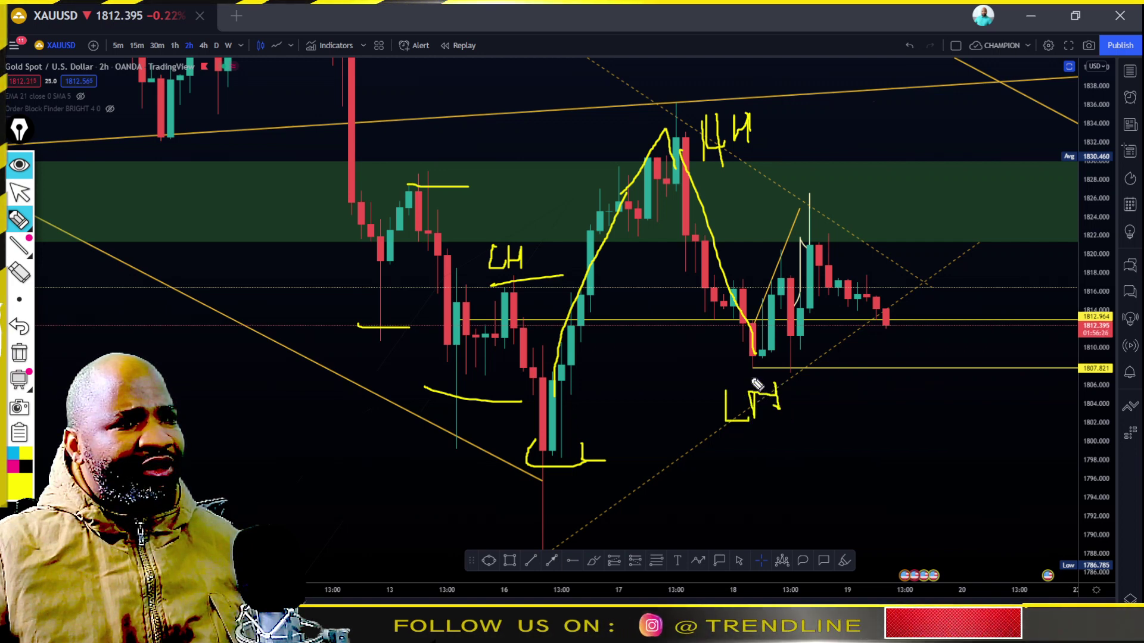
- Correct the handwritten label under the 18 May low to HL, erasing its stray first letter
{"action": "left_click_drag", "start_coordinate": [752, 375], "coordinate": [755, 416]}
{"action": "left_click_drag", "start_coordinate": [724, 380], "coordinate": [725, 421]}
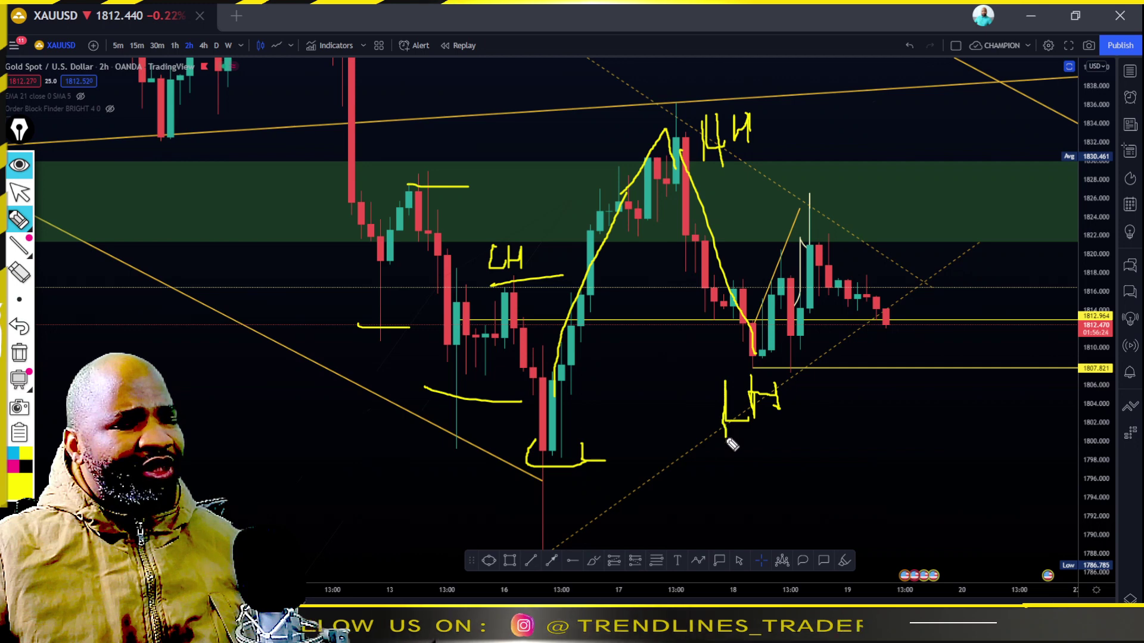
{"action": "left_click", "coordinate": [19, 272]}
{"action": "left_click", "coordinate": [725, 416]}
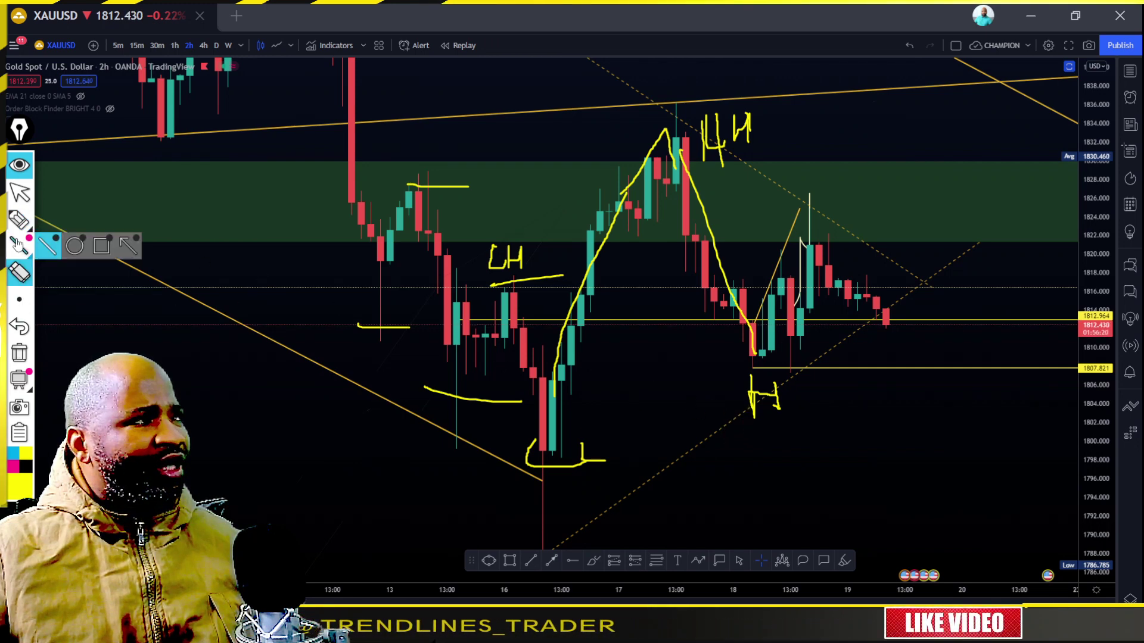
{"action": "left_click", "coordinate": [19, 219]}
{"action": "left_click", "coordinate": [45, 220]}
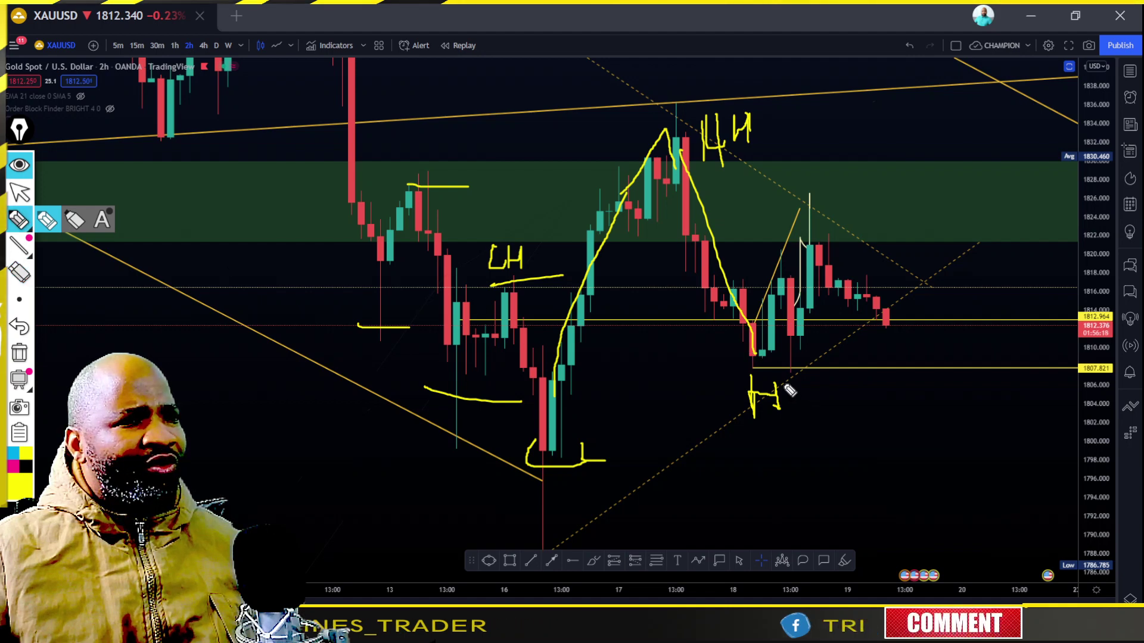
{"action": "left_click_drag", "start_coordinate": [785, 384], "coordinate": [807, 420]}
- Sketch two projections from the latest candles, one rising past the peak's level to a new HH and one falling to a new LL
{"action": "mouse_move", "coordinate": [762, 353]}
{"action": "left_mouse_down"}
{"action": "mouse_move", "coordinate": [817, 256]}
{"action": "mouse_move", "coordinate": [858, 291]}
{"action": "mouse_move", "coordinate": [964, 116]}
{"action": "left_mouse_up"}
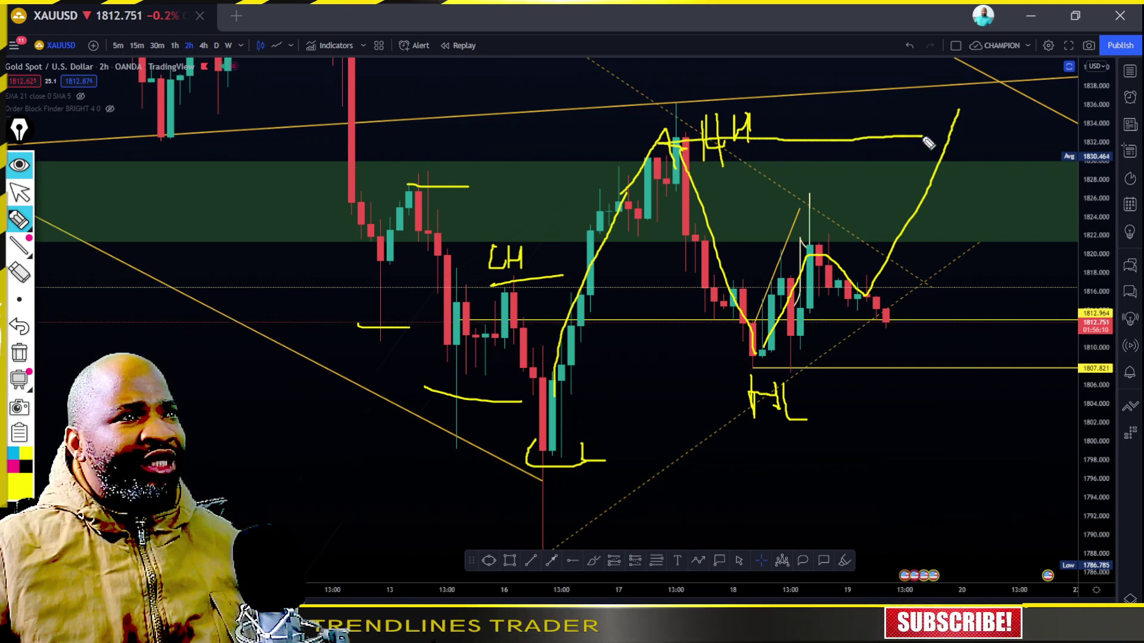
{"action": "left_click_drag", "start_coordinate": [944, 91], "coordinate": [946, 104]}
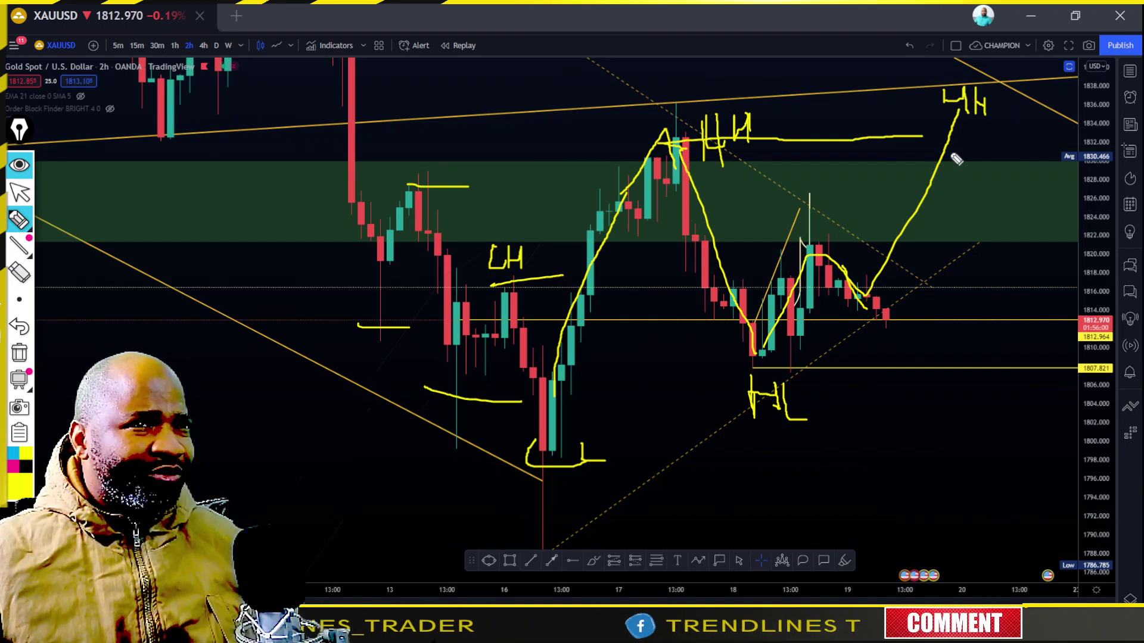
{"action": "left_click_drag", "start_coordinate": [861, 293], "coordinate": [952, 420]}
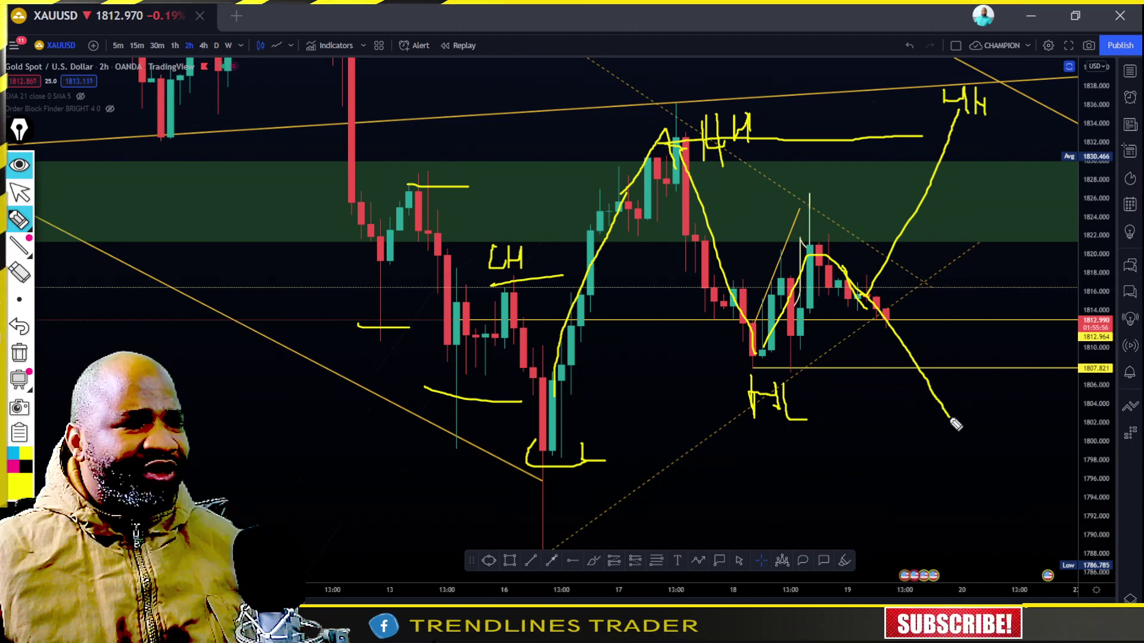
{"action": "mouse_move", "coordinate": [945, 475]}
{"action": "left_mouse_down"}
{"action": "mouse_move", "coordinate": [947, 520]}
{"action": "mouse_move", "coordinate": [994, 512]}
{"action": "left_mouse_up"}
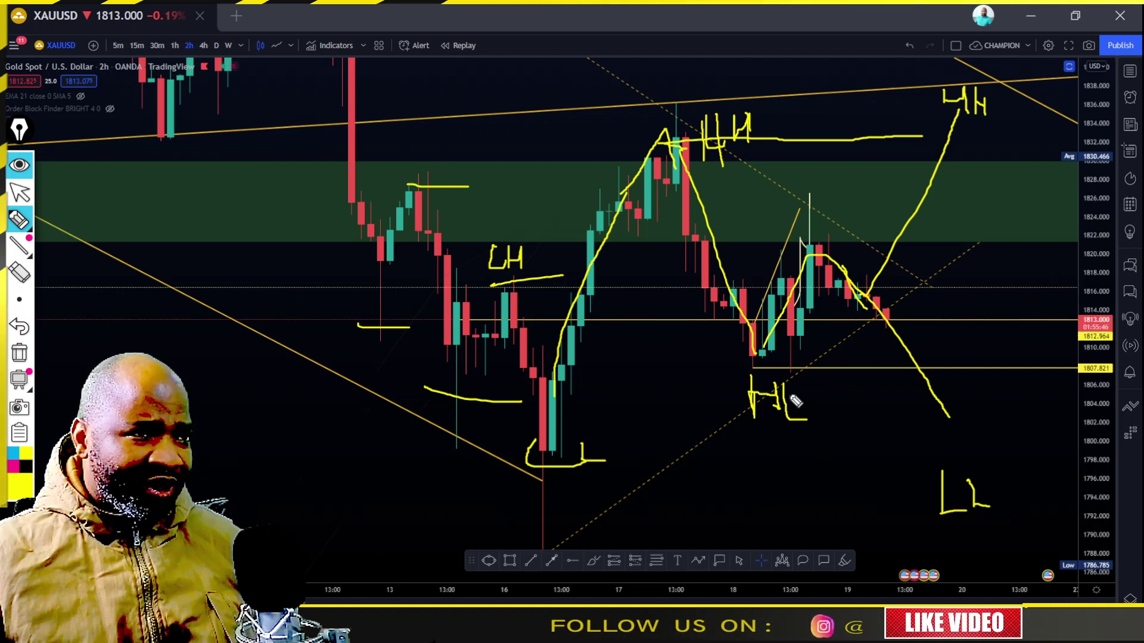
- Highlight the 1807.821 level above the HL label with repeated pen strokes, and underline the 16 May low
{"action": "mouse_move", "coordinate": [762, 365]}
{"action": "left_mouse_down"}
{"action": "mouse_move", "coordinate": [893, 375]}
{"action": "mouse_move", "coordinate": [917, 360]}
{"action": "mouse_move", "coordinate": [745, 366]}
{"action": "left_mouse_up"}
{"action": "left_click_drag", "start_coordinate": [923, 360], "coordinate": [750, 369]}
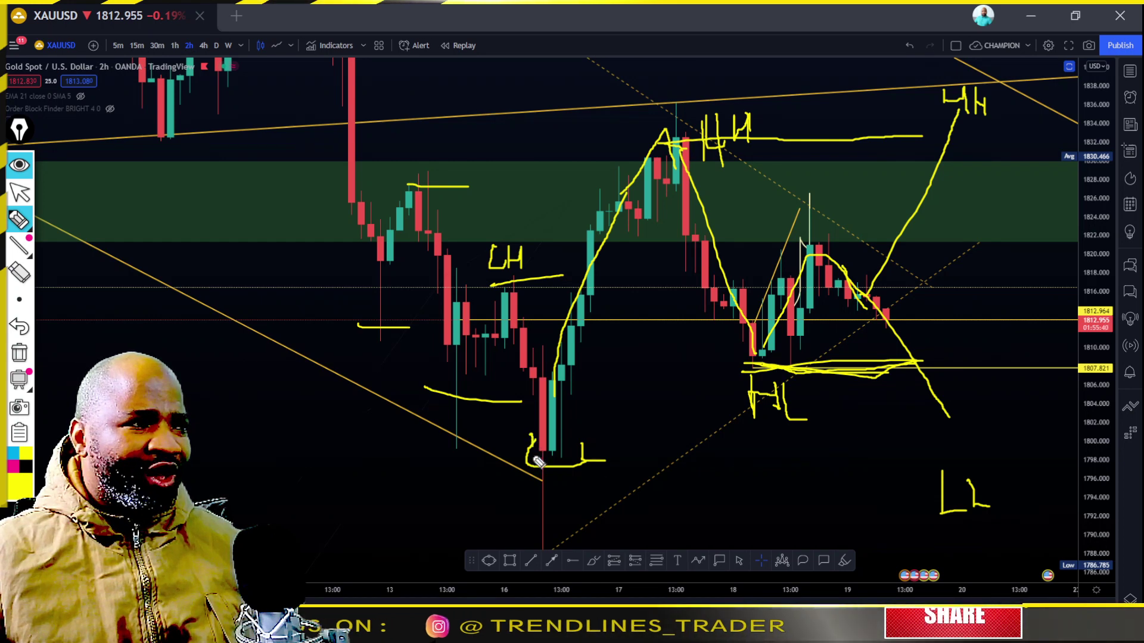
{"action": "left_click_drag", "start_coordinate": [538, 462], "coordinate": [596, 470]}
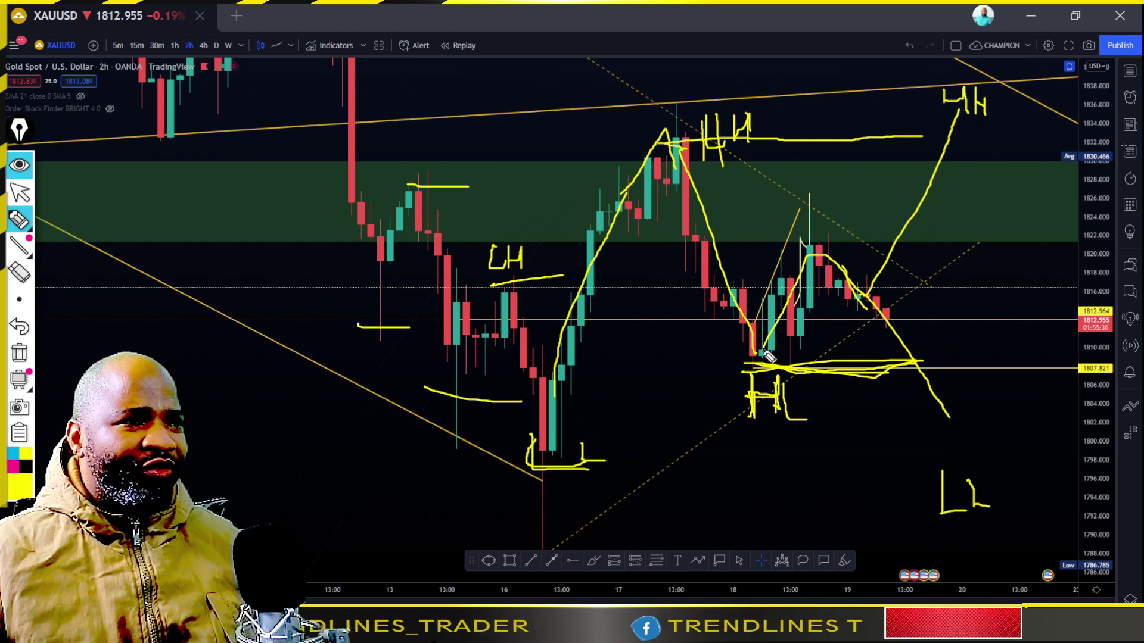
- Circle the earlier structure around the LH swing high and 16 May low, and clear all the pen marks
{"action": "mouse_move", "coordinate": [444, 291]}
{"action": "left_mouse_down"}
{"action": "mouse_move", "coordinate": [453, 275]}
{"action": "mouse_move", "coordinate": [637, 387]}
{"action": "mouse_move", "coordinate": [462, 191]}
{"action": "mouse_move", "coordinate": [569, 368]}
{"action": "left_mouse_up"}
{"action": "left_click_drag", "start_coordinate": [529, 192], "coordinate": [424, 488]}
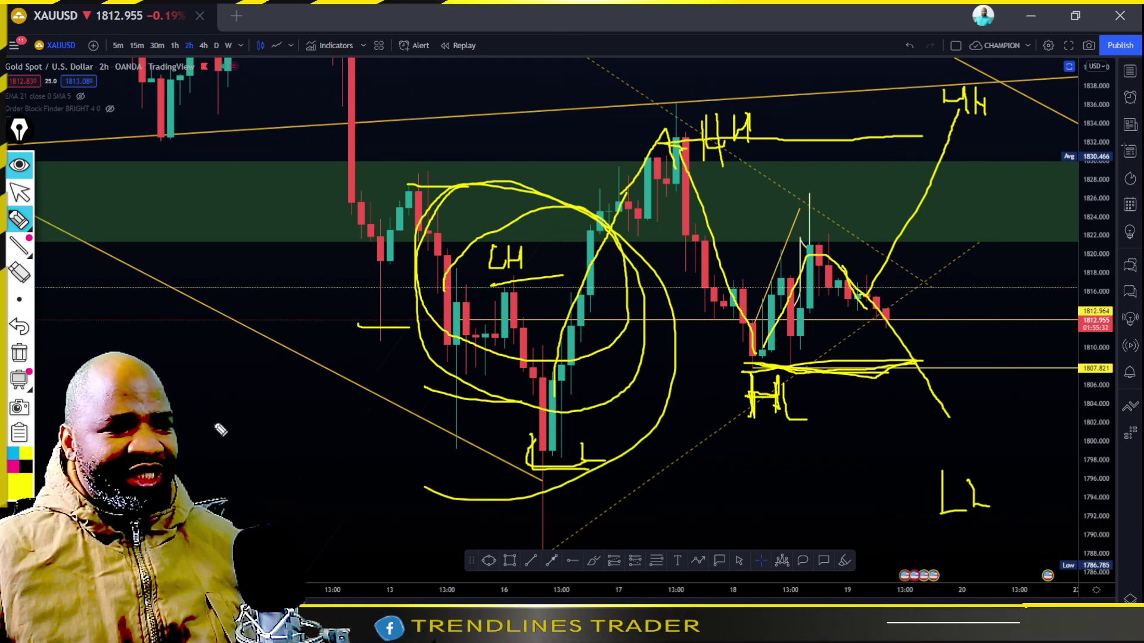
{"action": "left_click", "coordinate": [19, 352]}
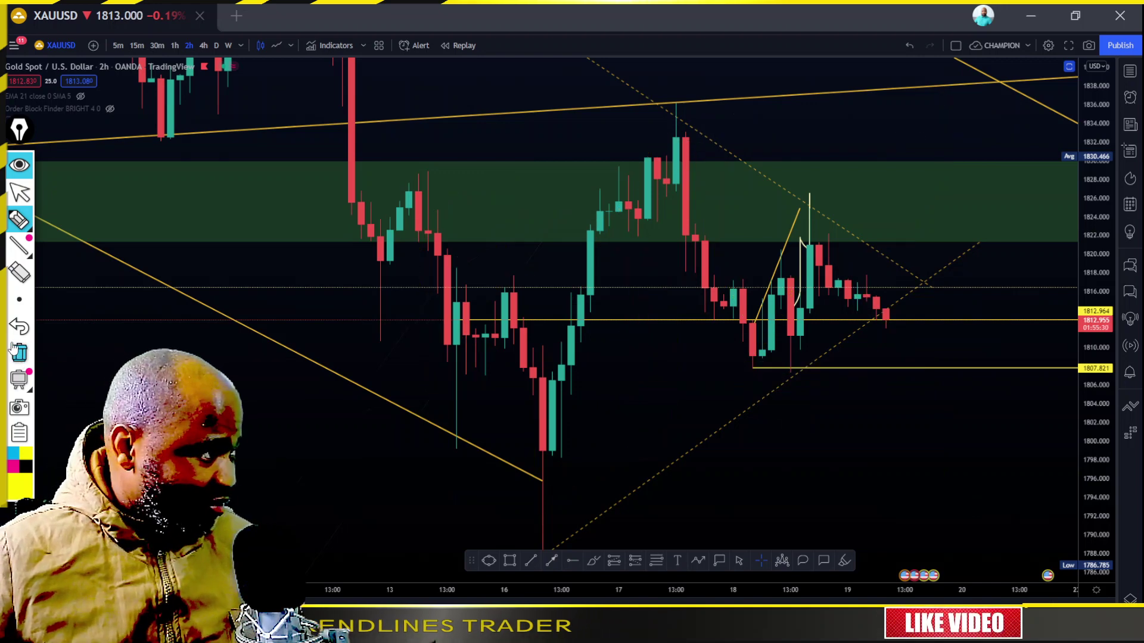
{"action": "left_click", "coordinate": [23, 190]}
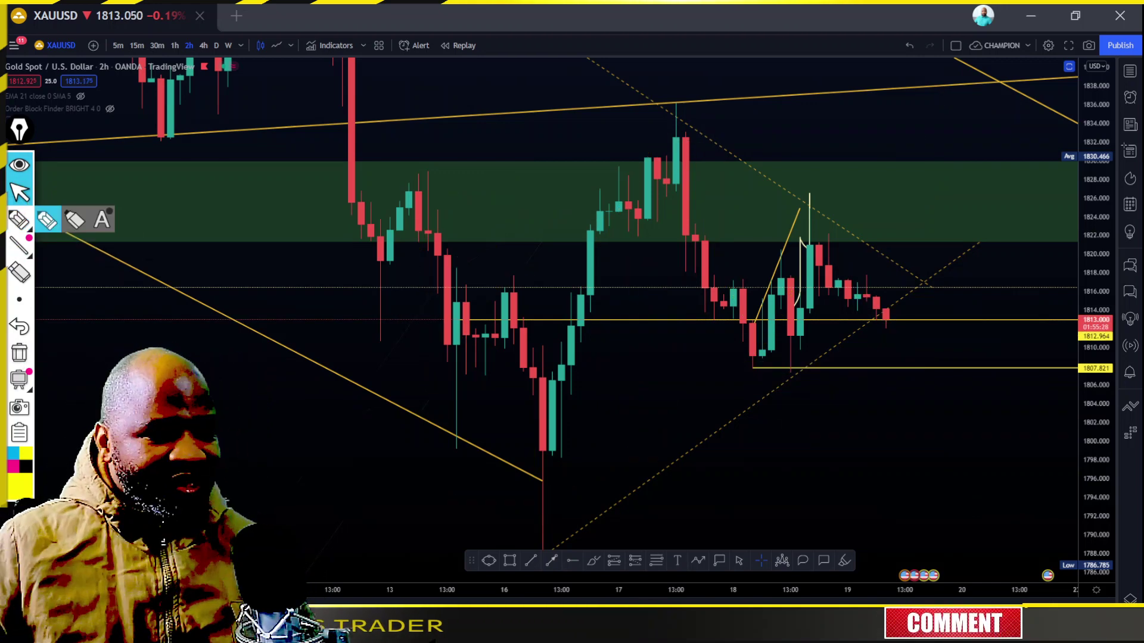